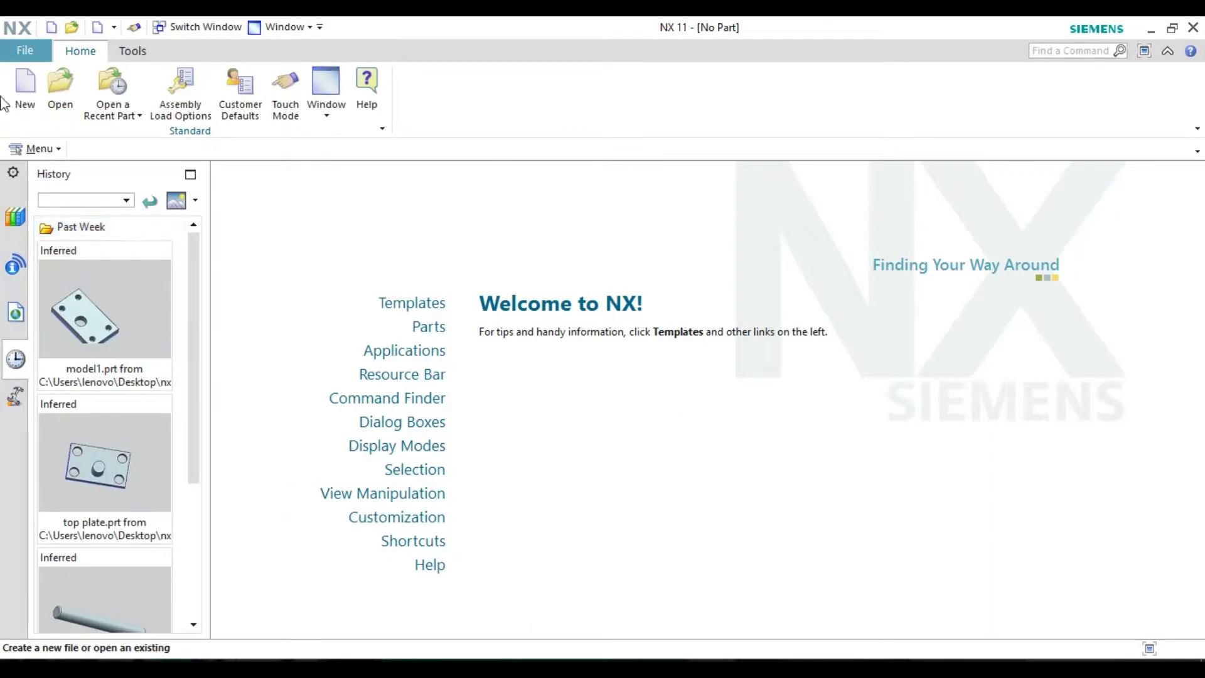
Start a new part from the millimetre Sheet Metal template, named sheet_metal_model1.prt.
click(26, 87)
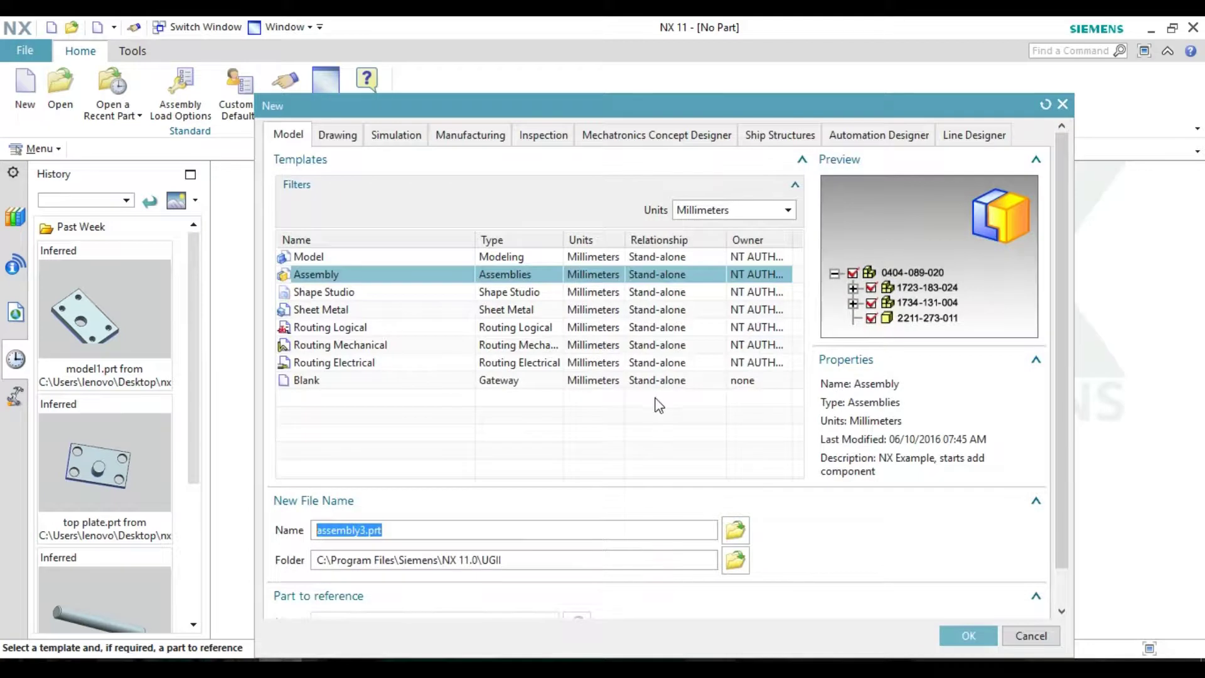
click(614, 257)
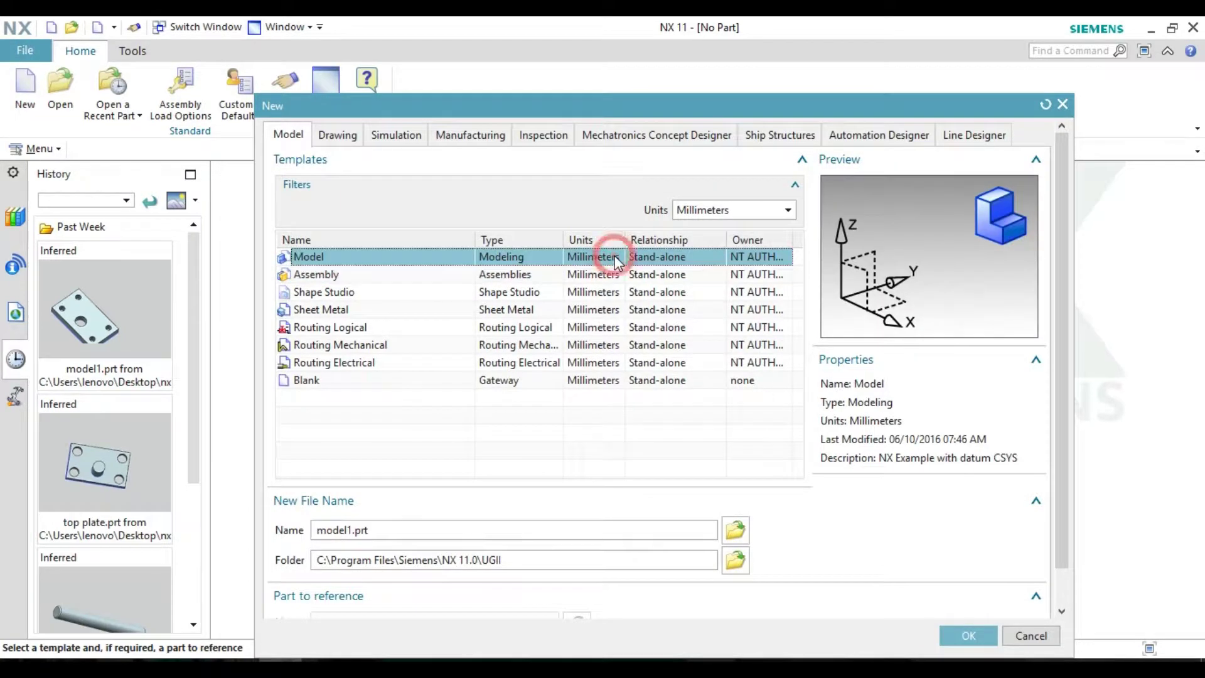
click(515, 312)
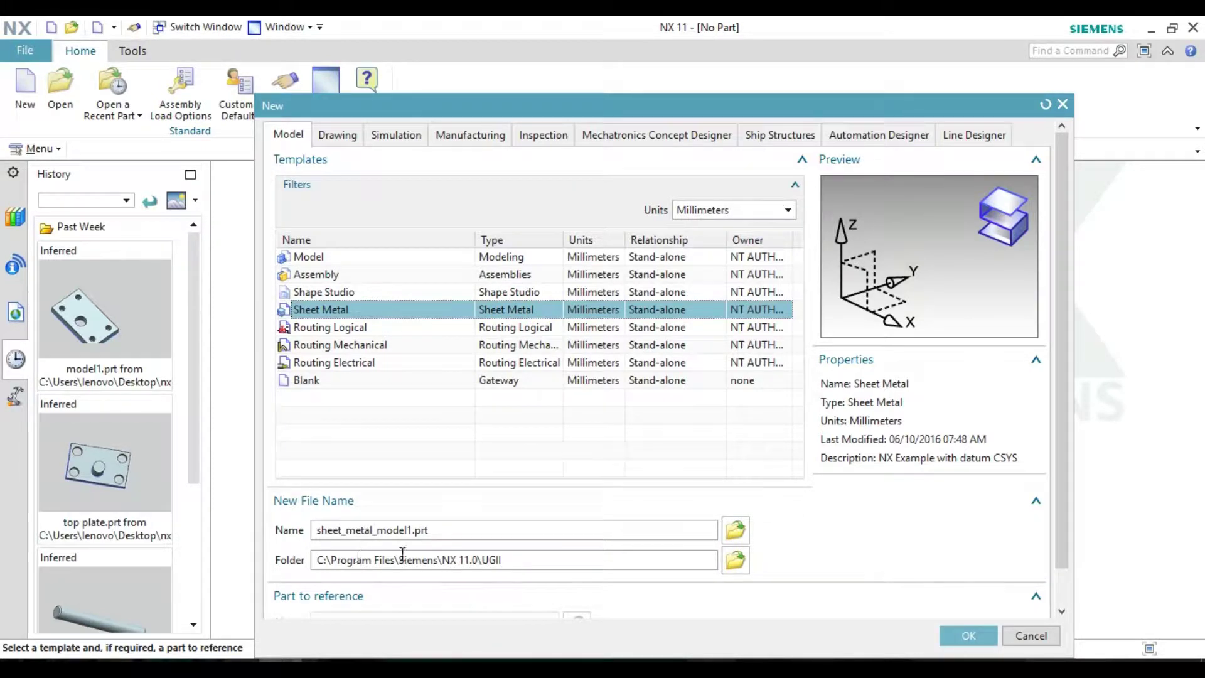
click(951, 638)
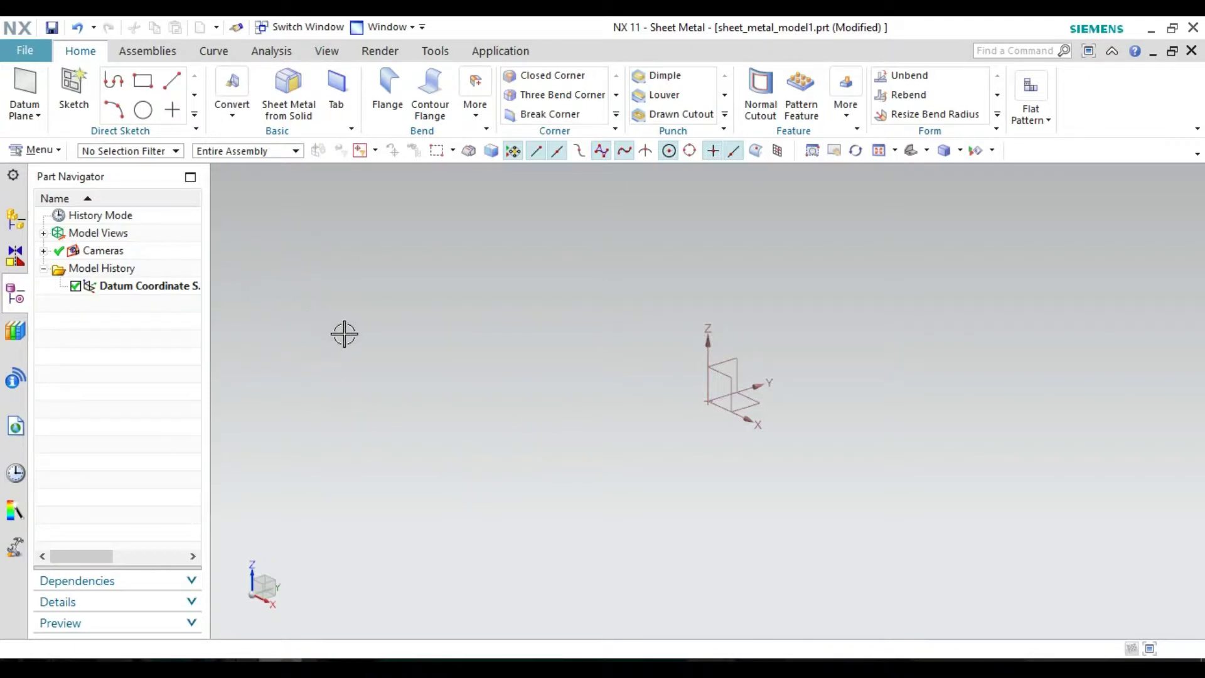
Look over the Convert options, orbit the view, and bring up the File Preferences list.
click(233, 118)
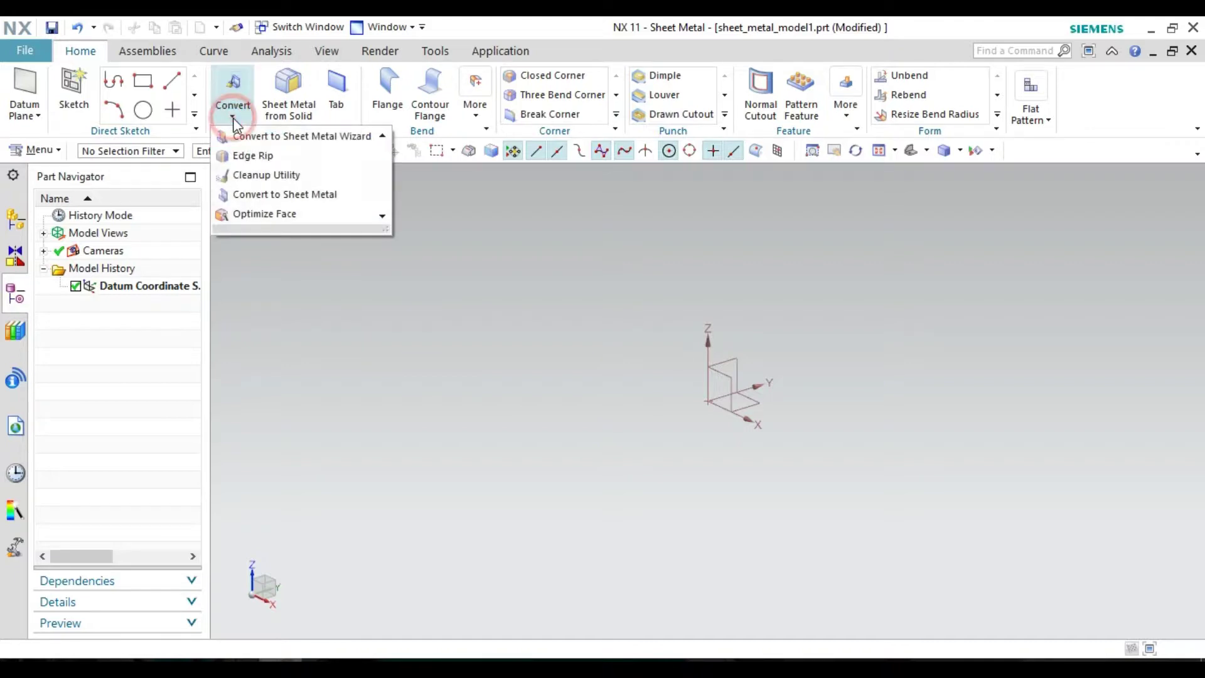
click(233, 120)
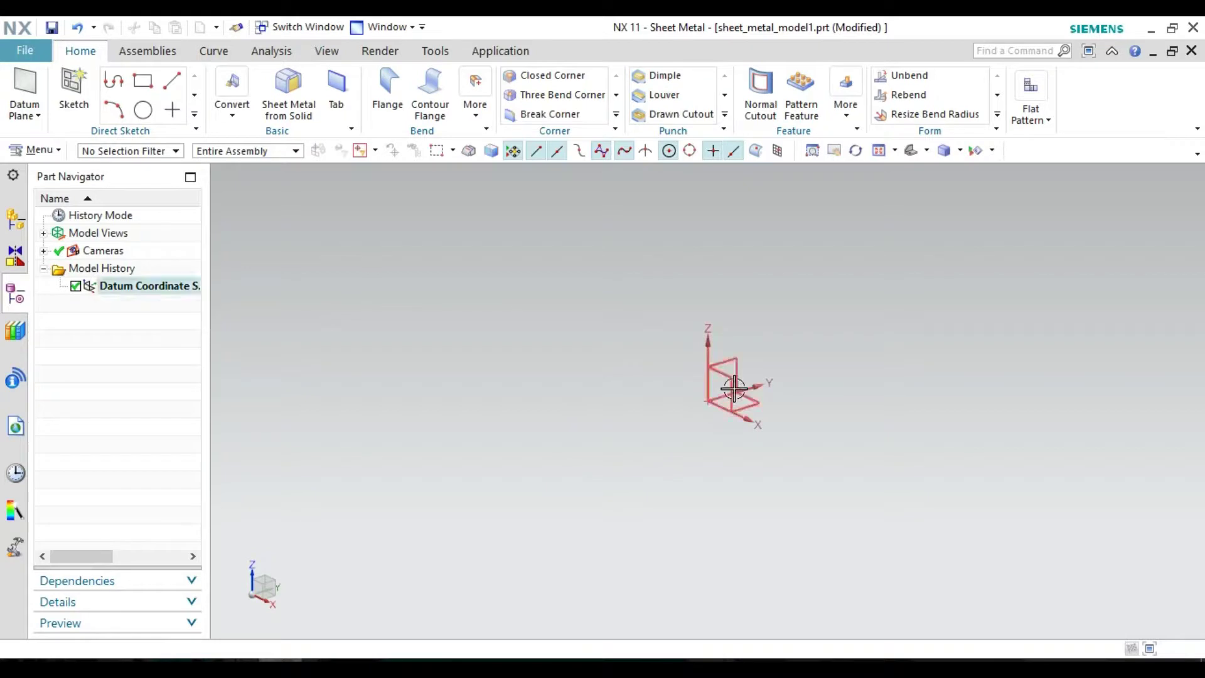
middle_drag(784, 349, 756, 369)
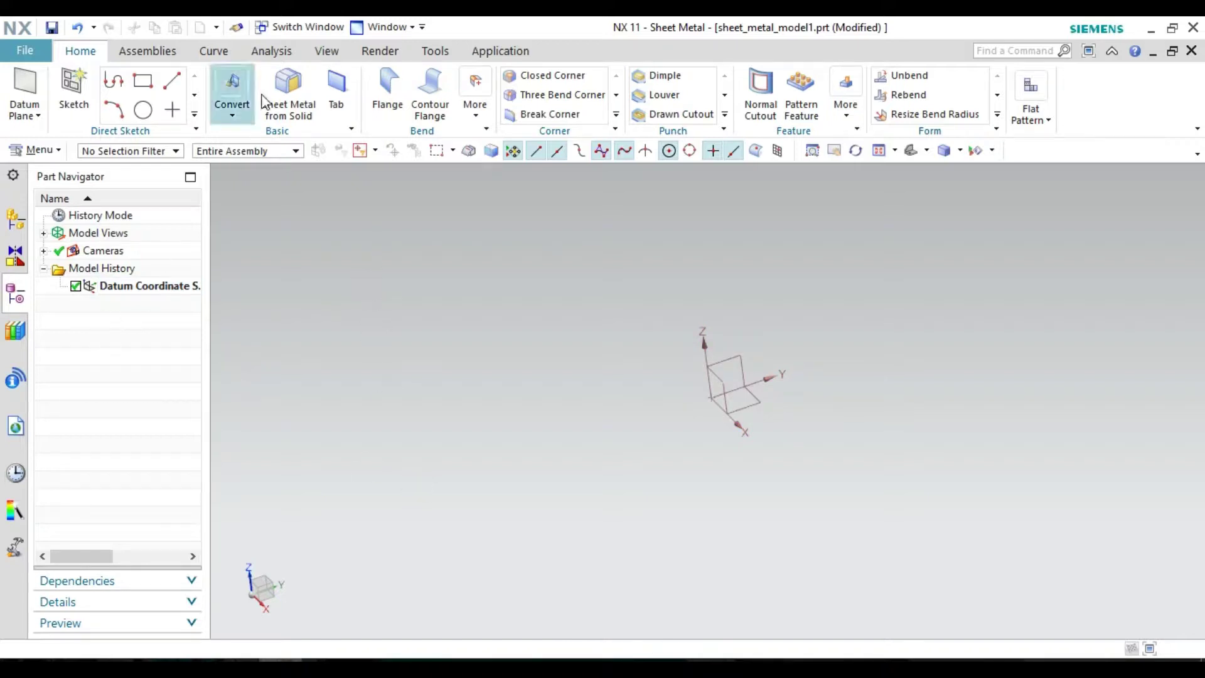
click(36, 50)
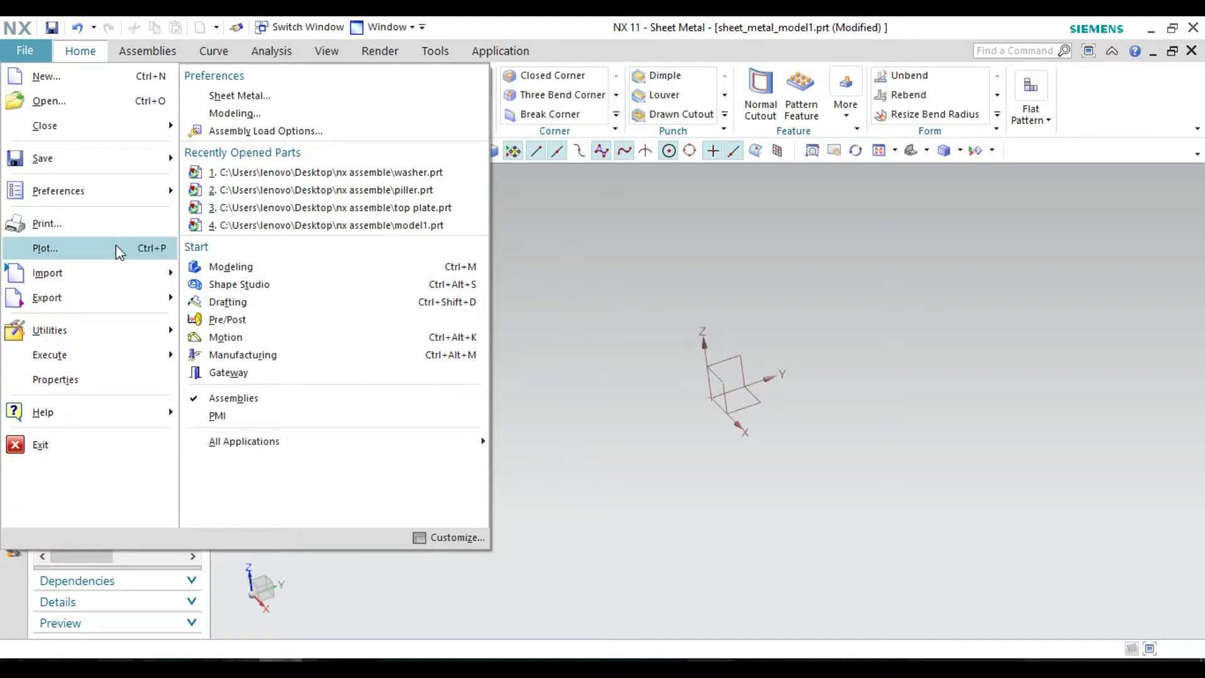
mouse_move(58, 190)
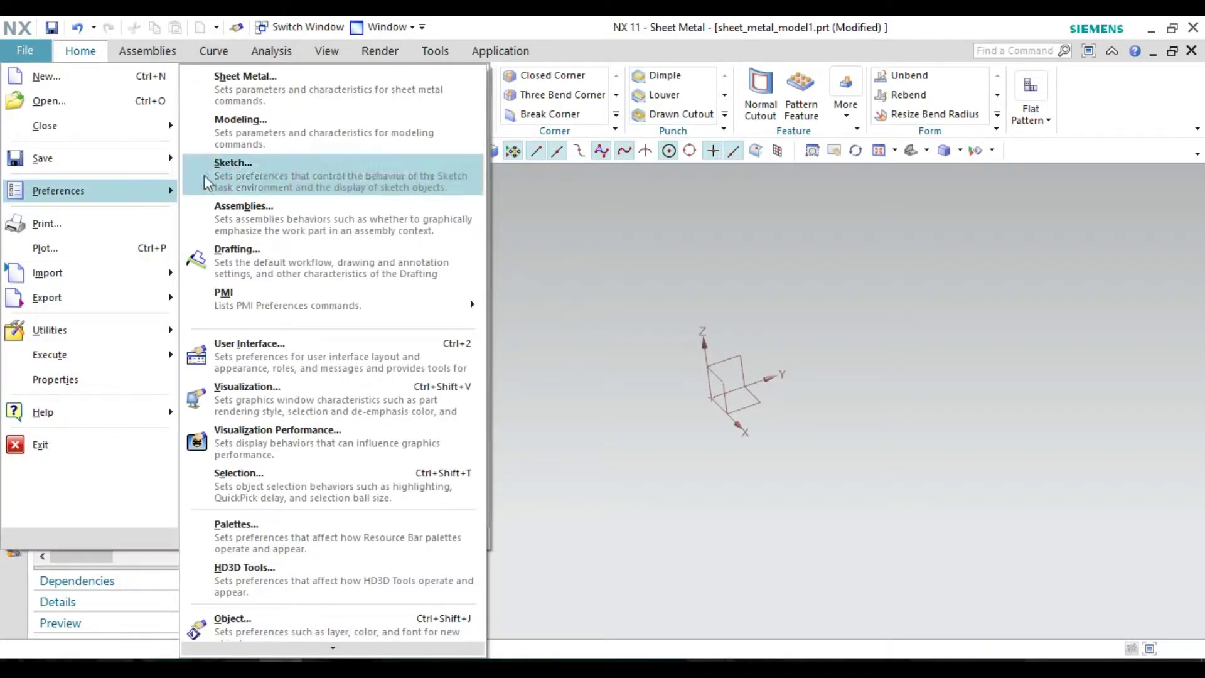
Set the Sheet Metal part properties to 5 mm material thickness and 3.0 mm bend radius.
click(255, 88)
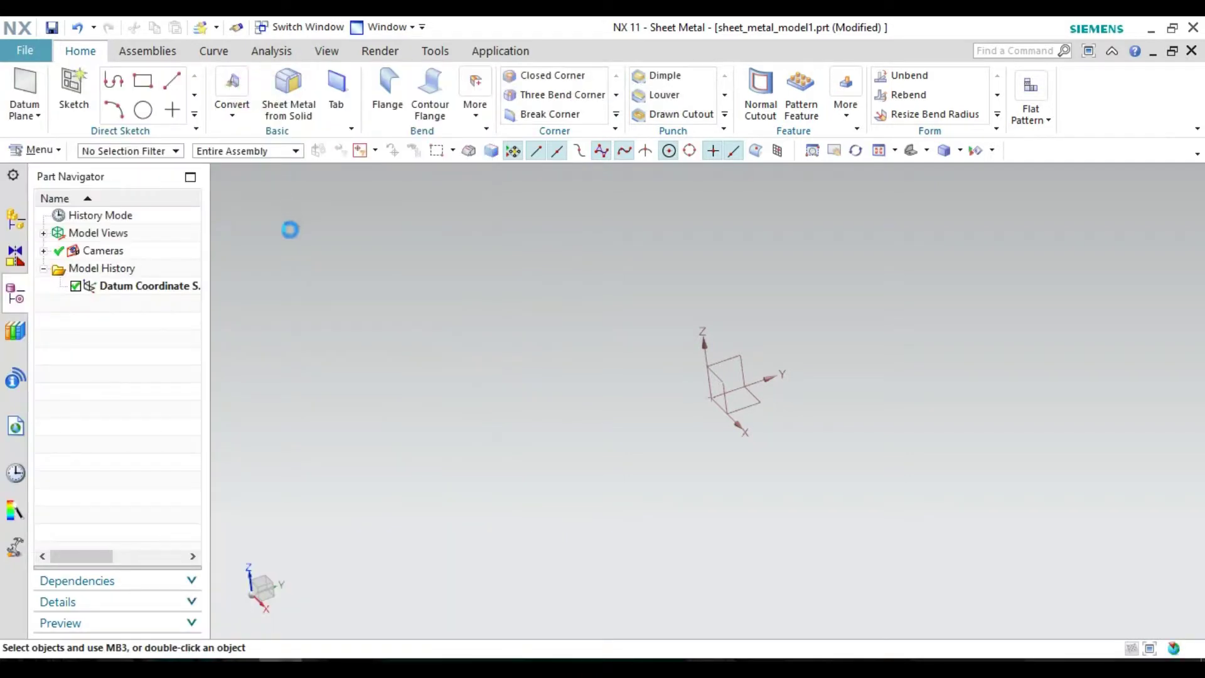
drag(378, 44, 489, 56)
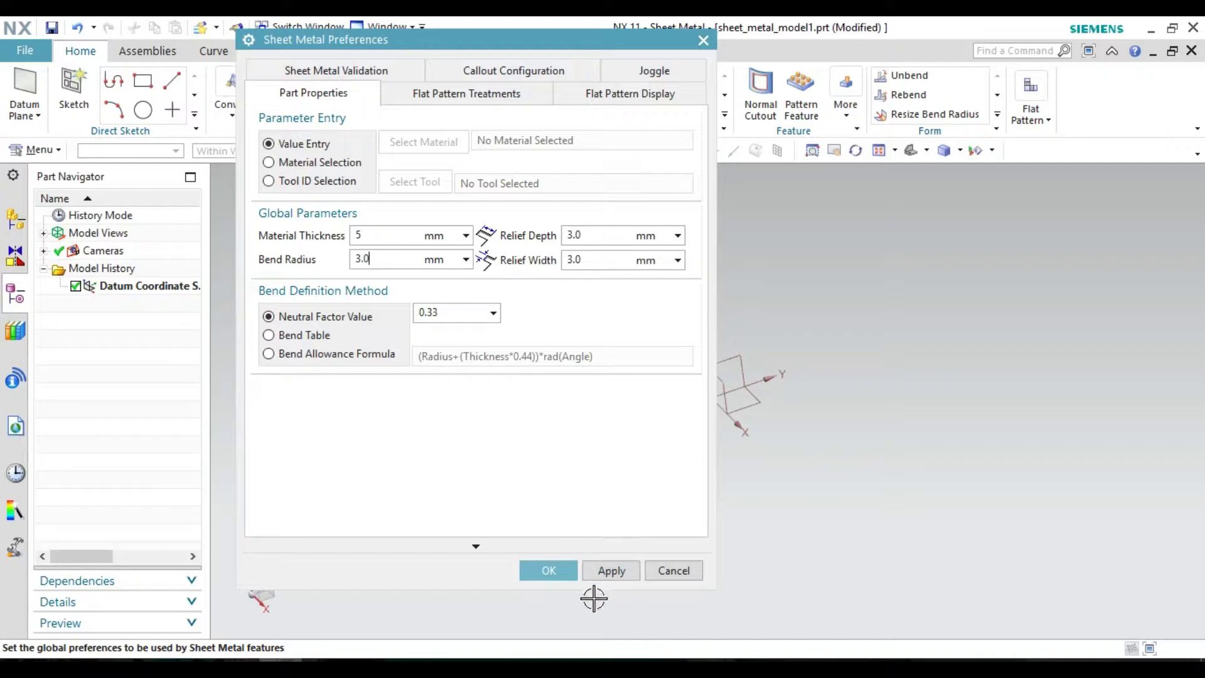
click(552, 572)
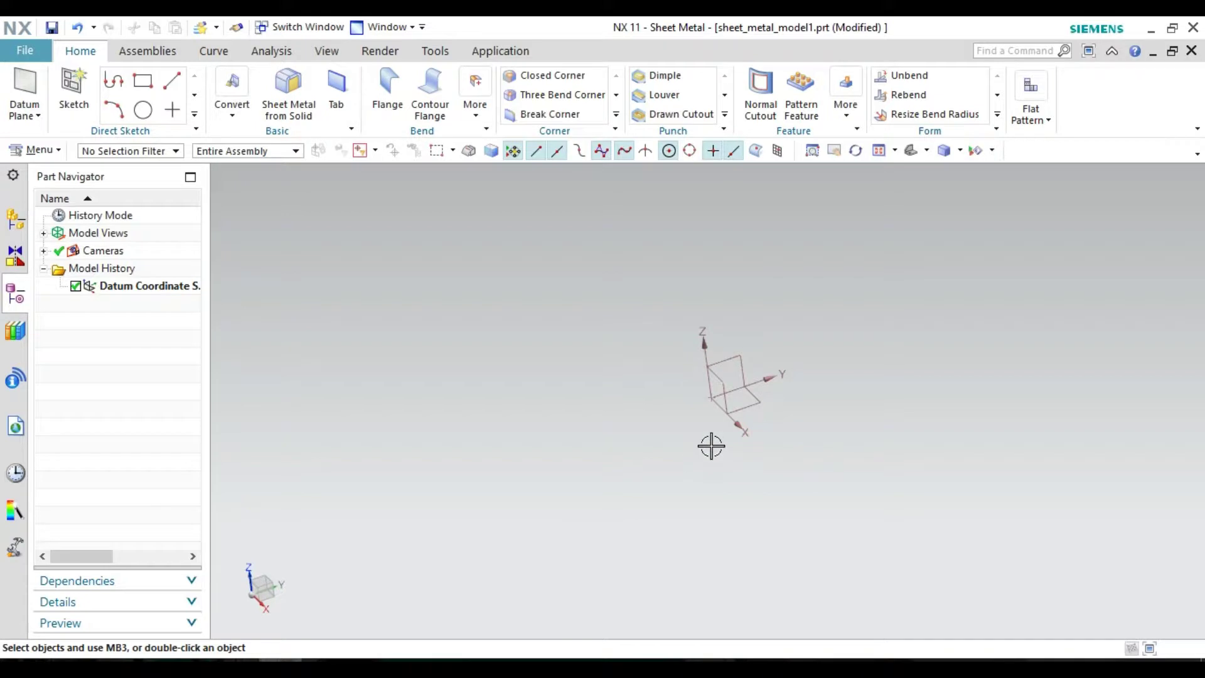
On the XY datum plane, draw a centre-point rectangle at the origin and finish Sketch (1).
mouse_move(766, 314)
middle_down()
mouse_move(734, 309)
mouse_move(737, 280)
mouse_move(777, 335)
middle_up()
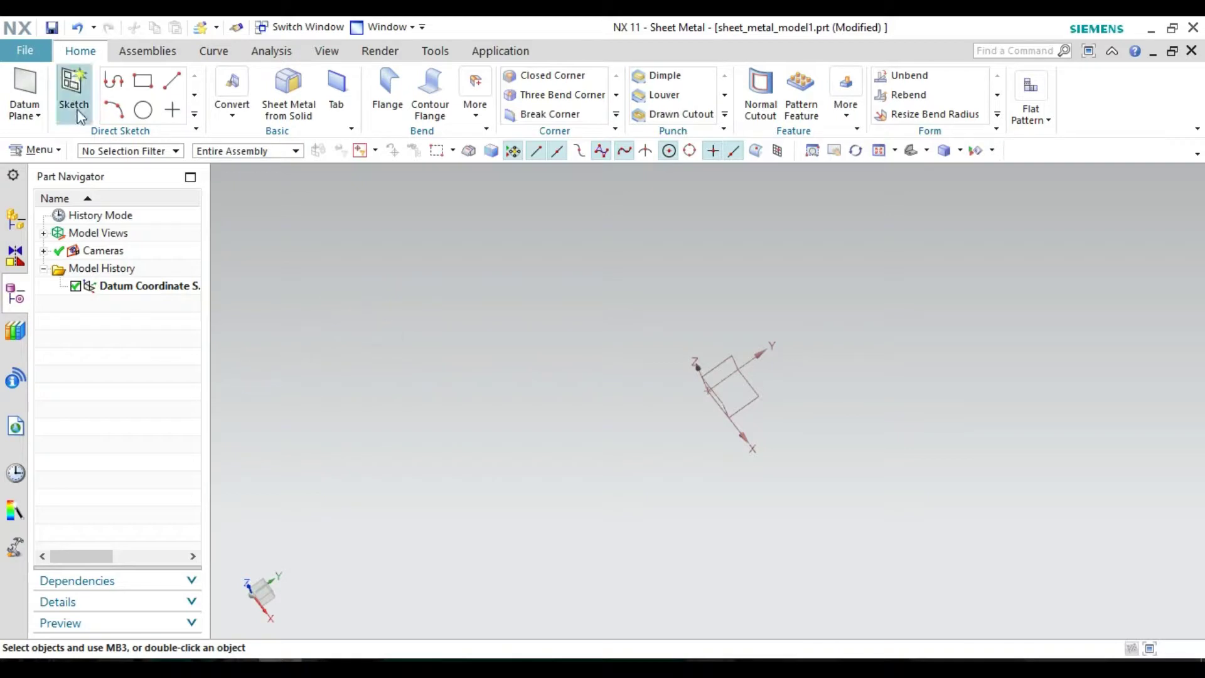
click(74, 88)
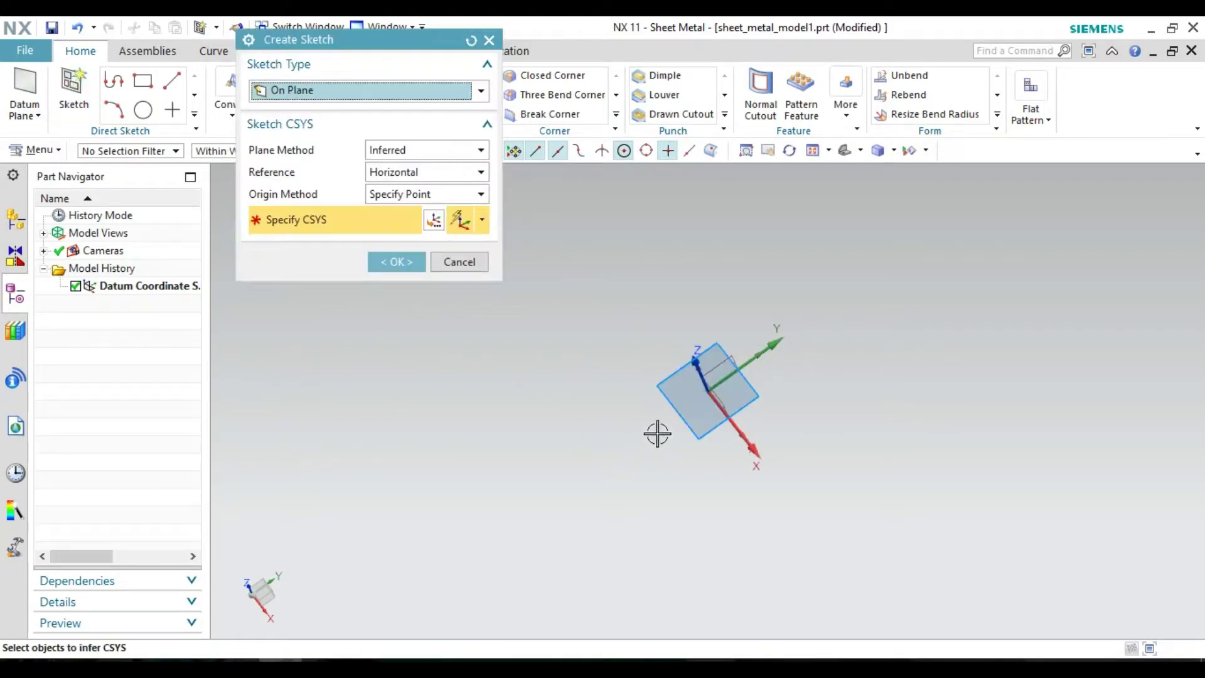
click(397, 262)
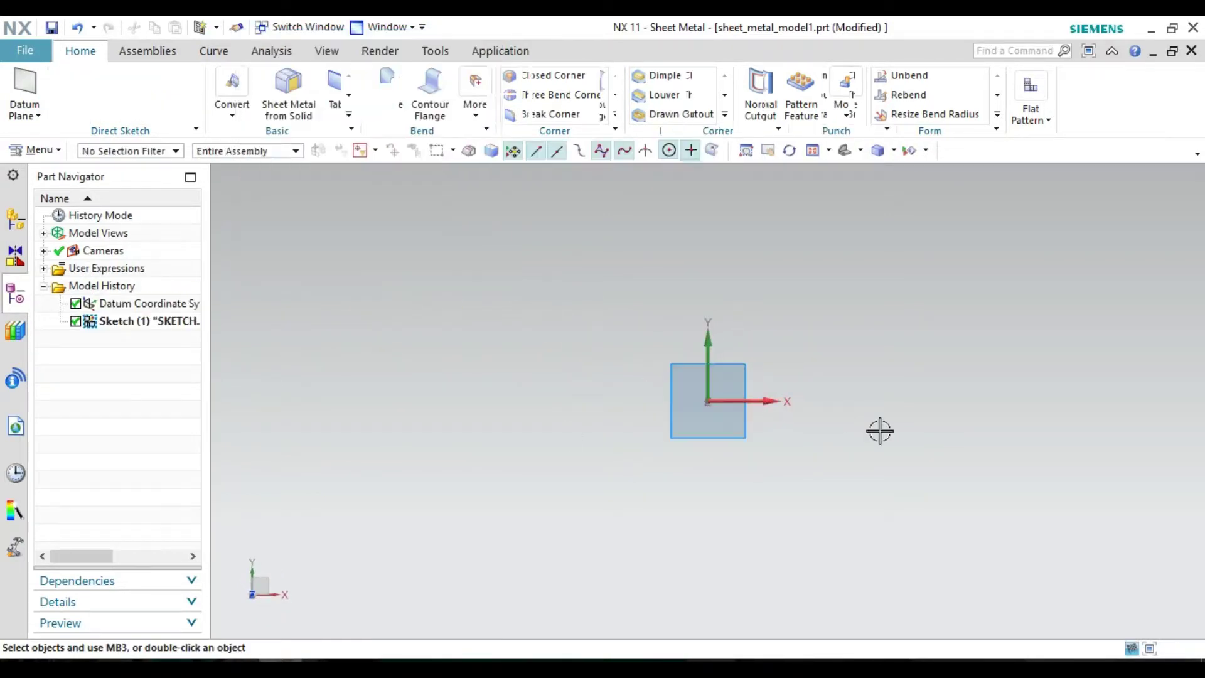
click(180, 81)
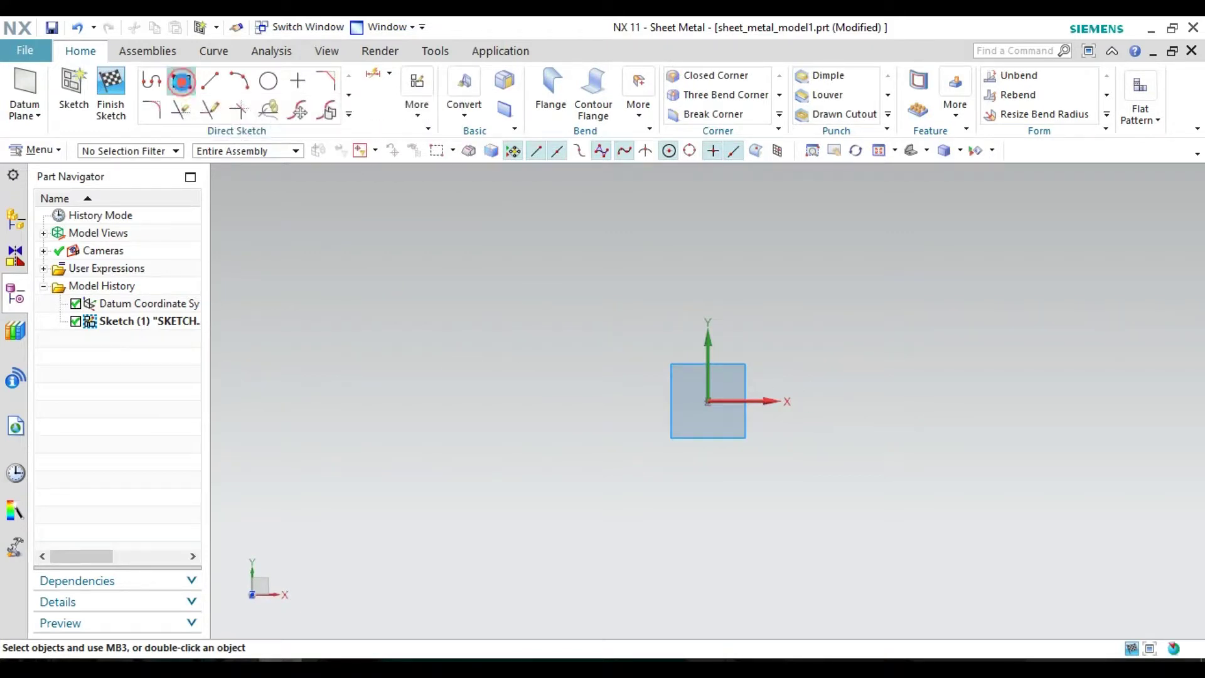
click(711, 401)
click(979, 402)
click(980, 531)
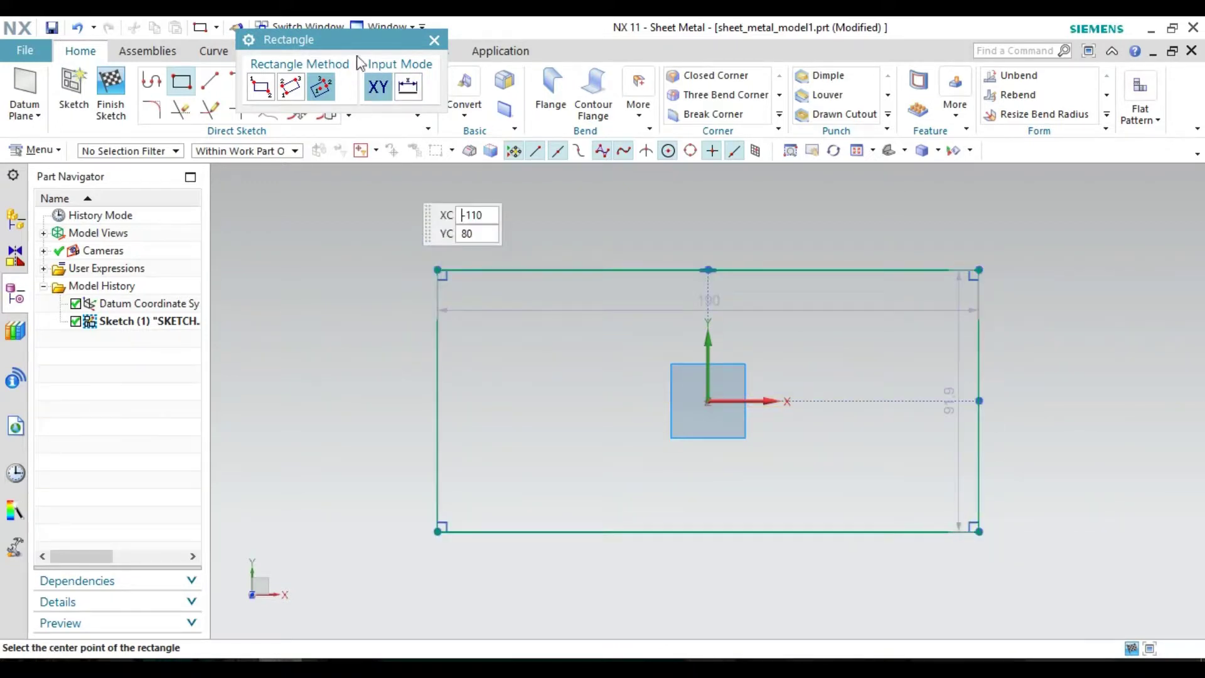
click(434, 40)
click(111, 91)
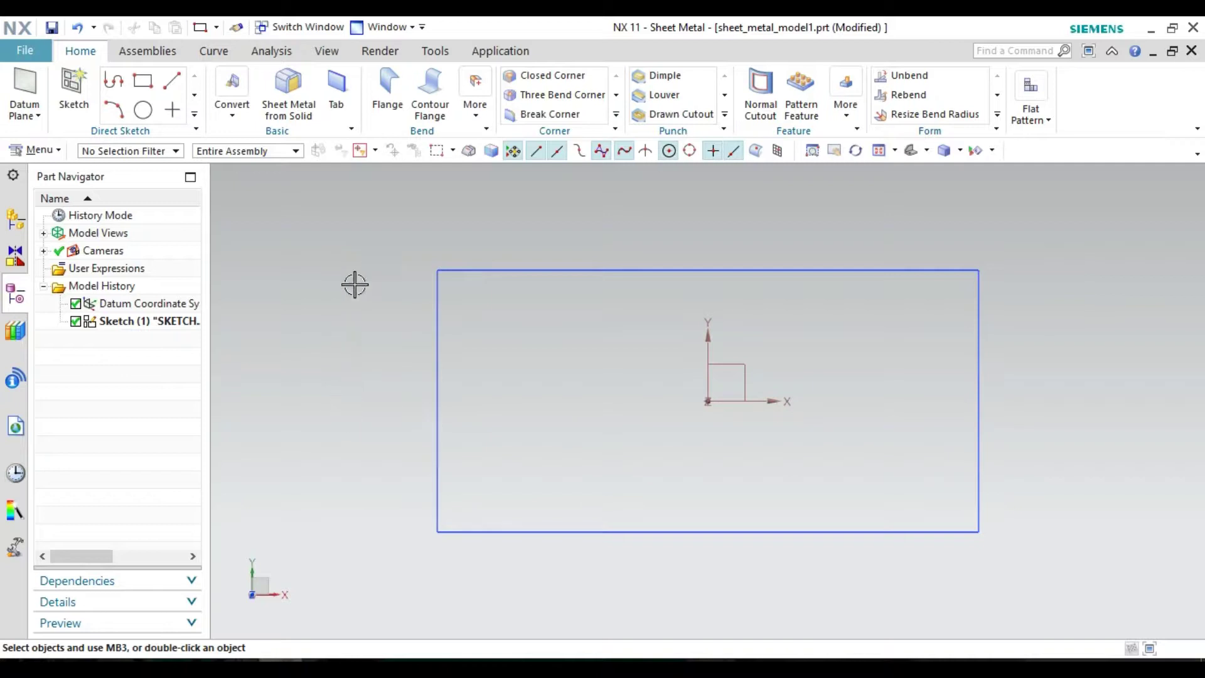
Start a base Tab using the rectangle sketch as its section.
click(353, 130)
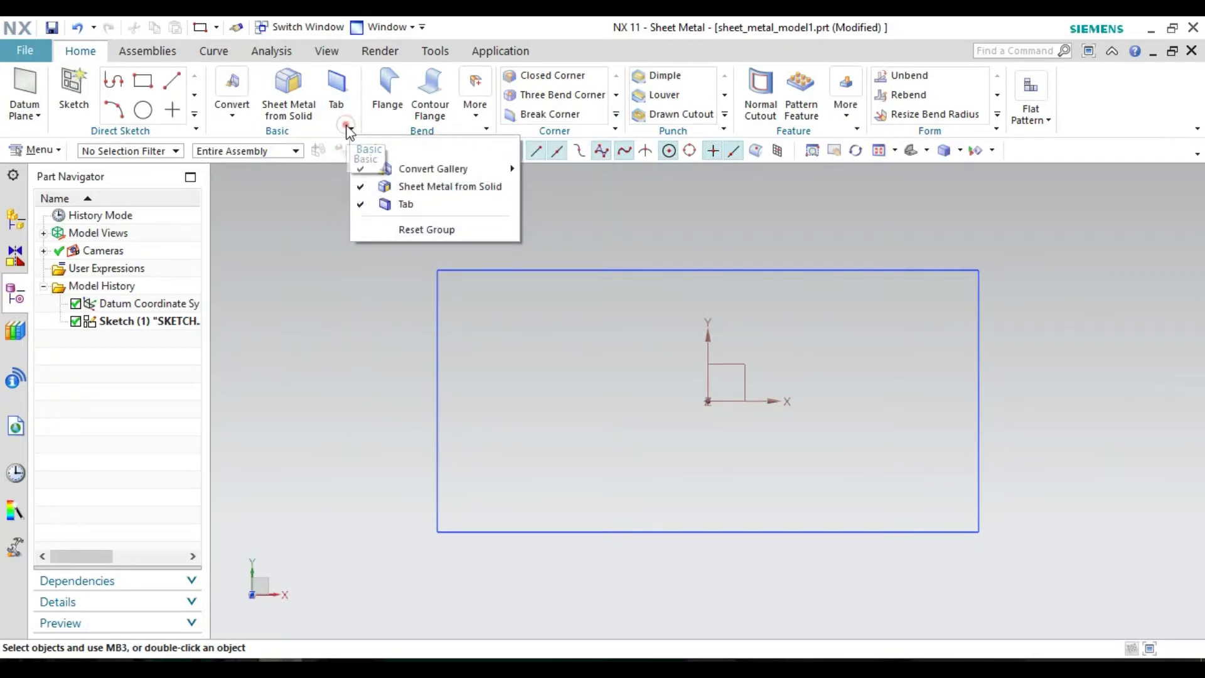
click(350, 130)
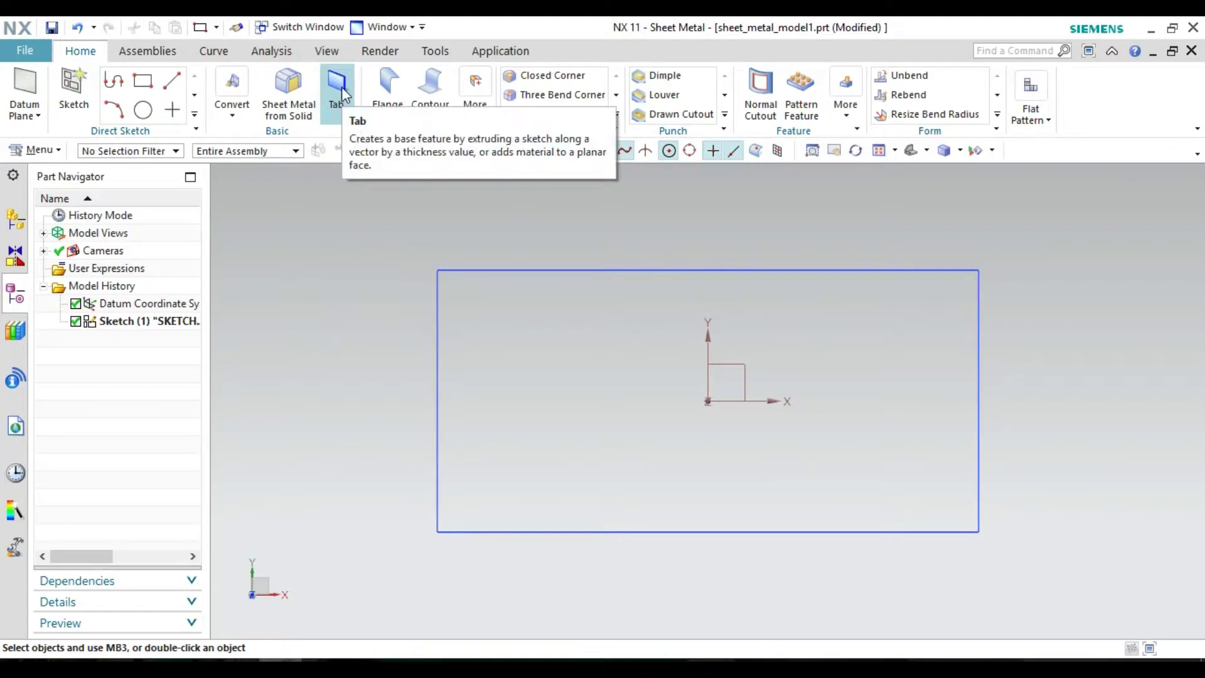
click(339, 91)
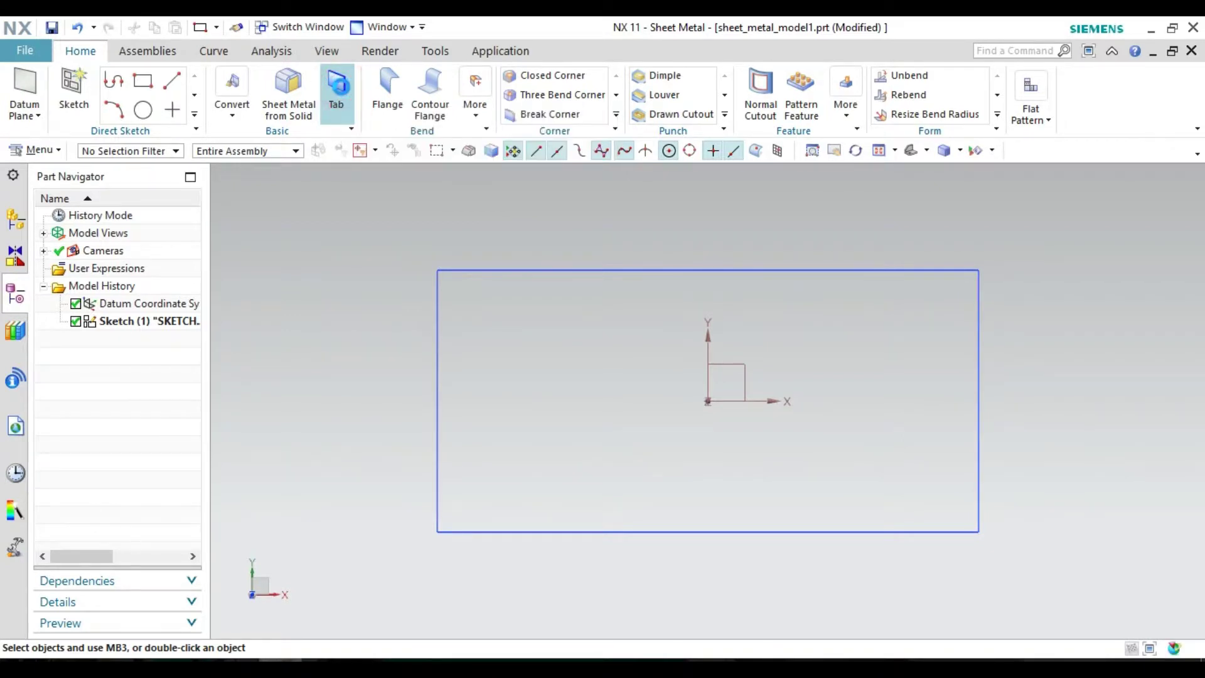
drag(401, 45, 268, 56)
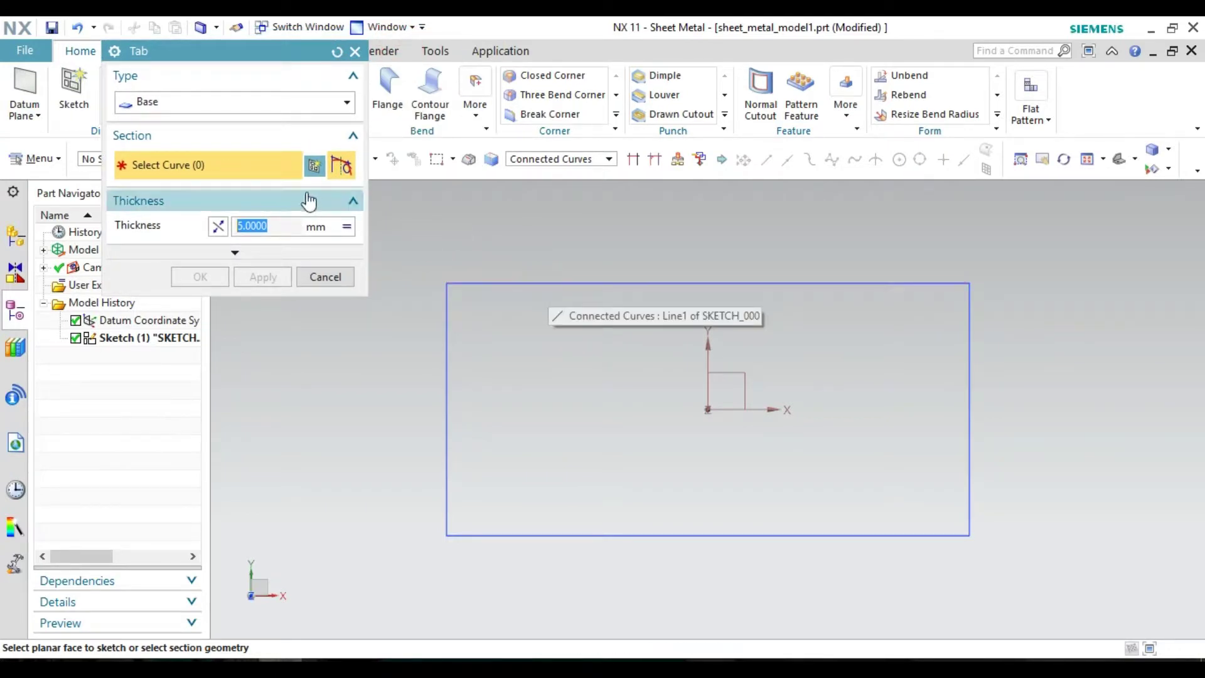
click(592, 286)
Keep the 5 mm thickness, test Reverse Direction, and create SB Tab (2).
mouse_move(347, 492)
middle_down()
mouse_move(350, 405)
mouse_move(334, 406)
mouse_move(336, 426)
middle_up()
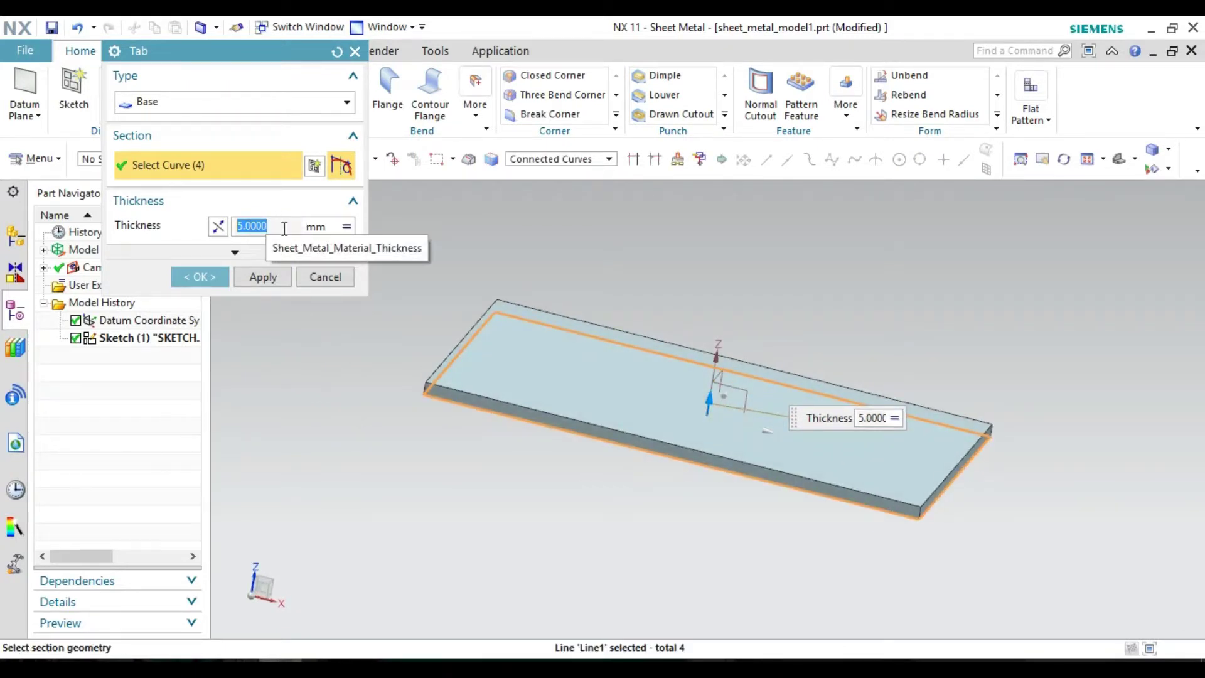
drag(232, 57, 273, 60)
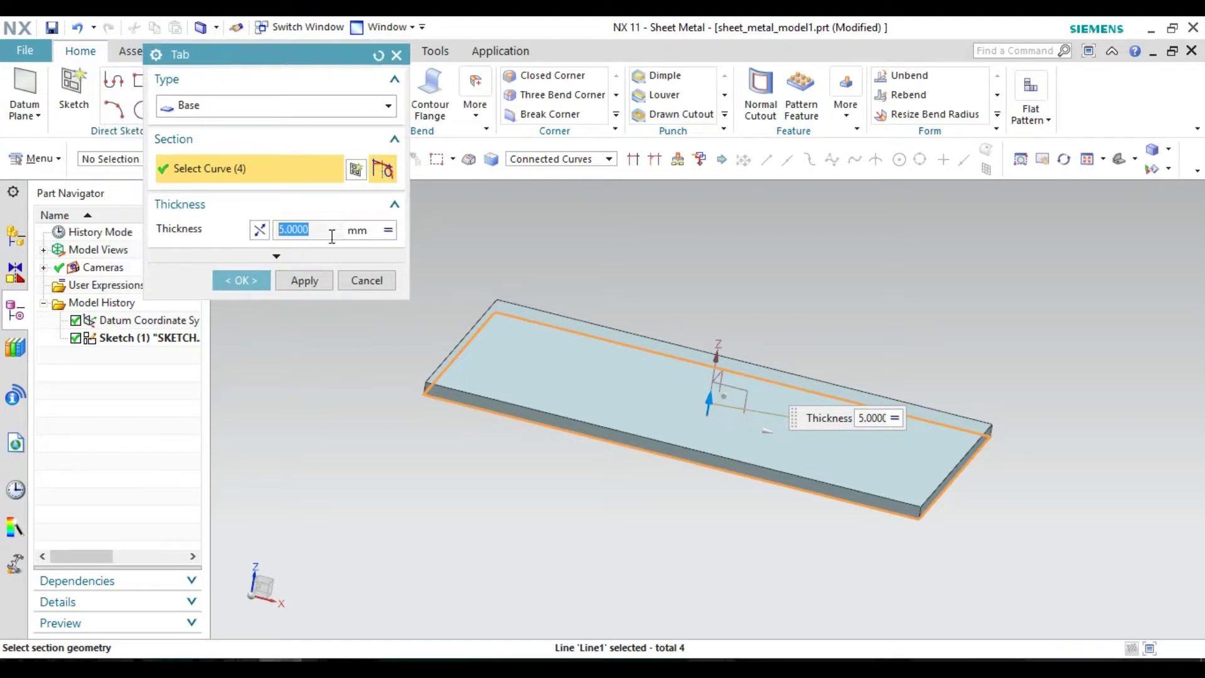
click(389, 230)
click(337, 230)
drag(337, 229, 282, 229)
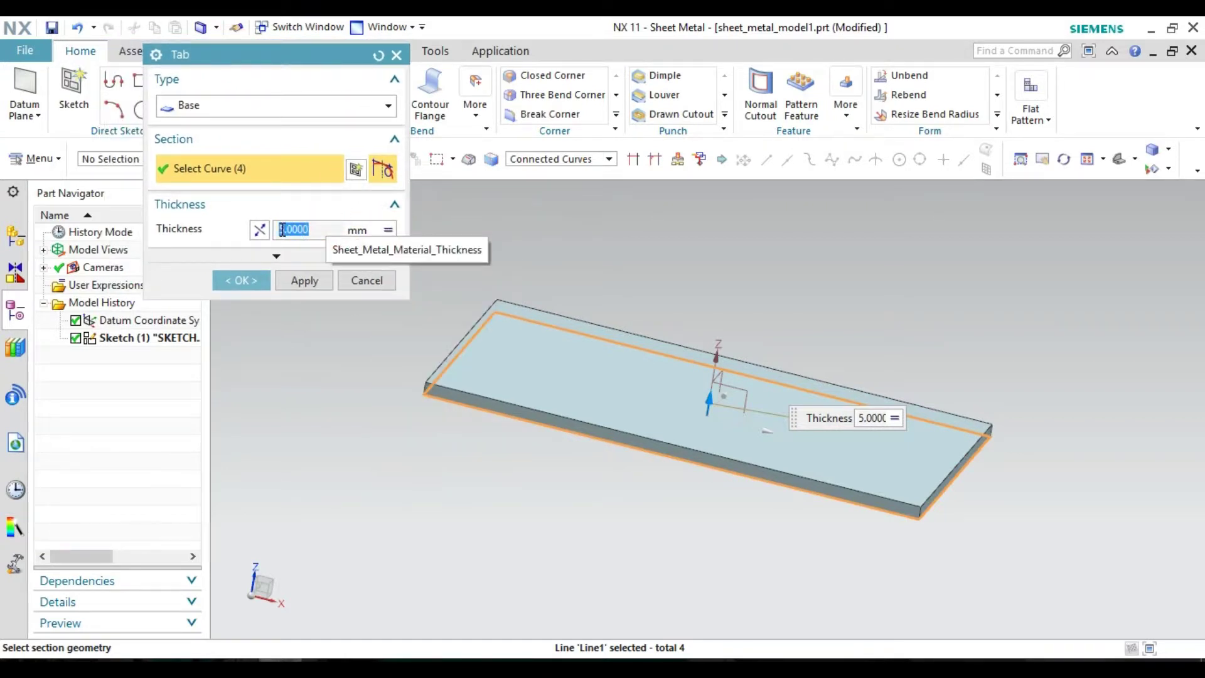
click(258, 231)
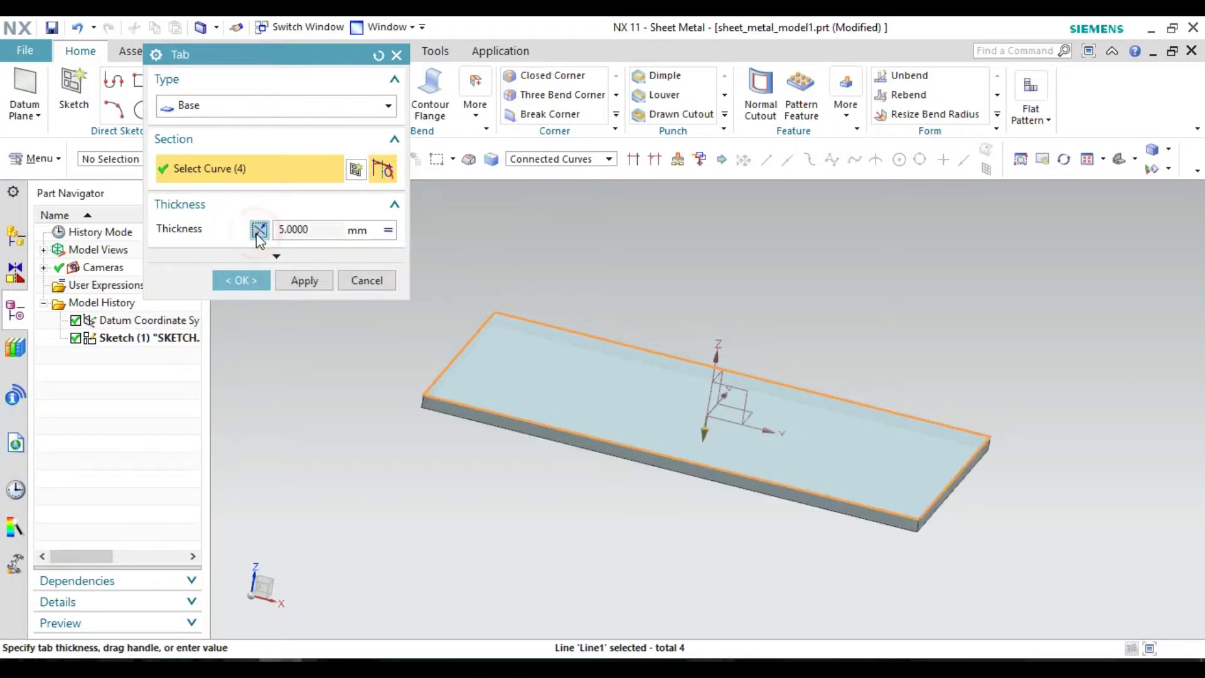
click(313, 229)
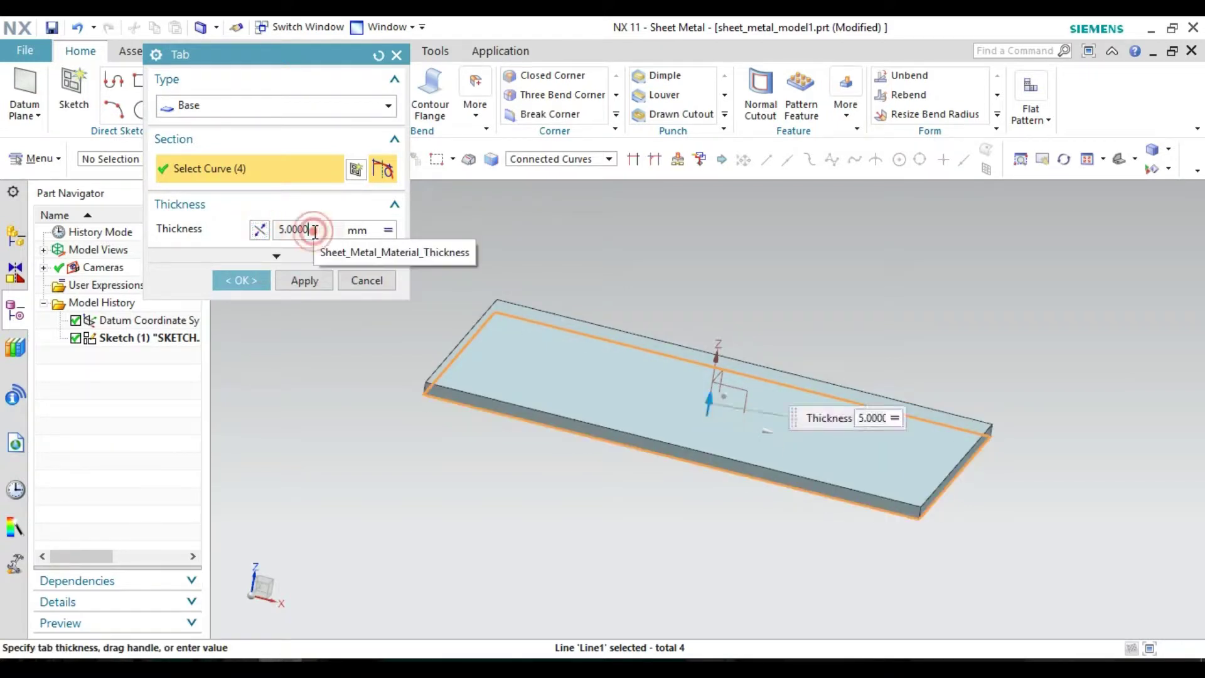
drag(314, 229, 276, 230)
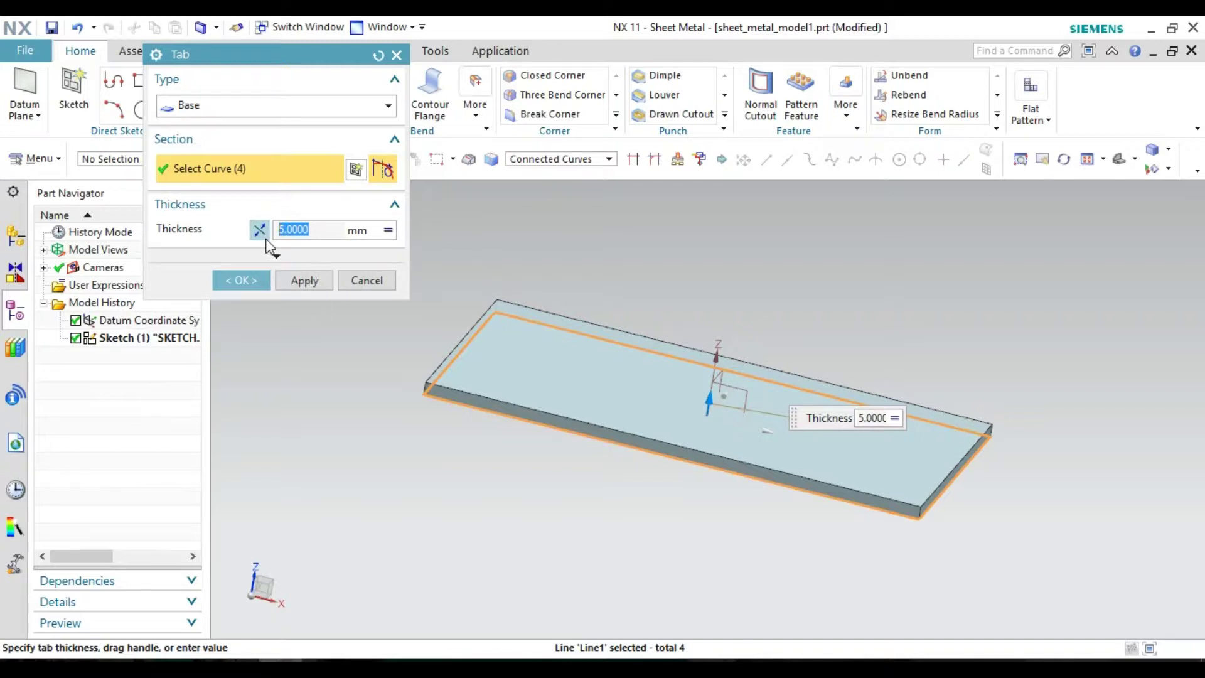
click(320, 231)
click(265, 257)
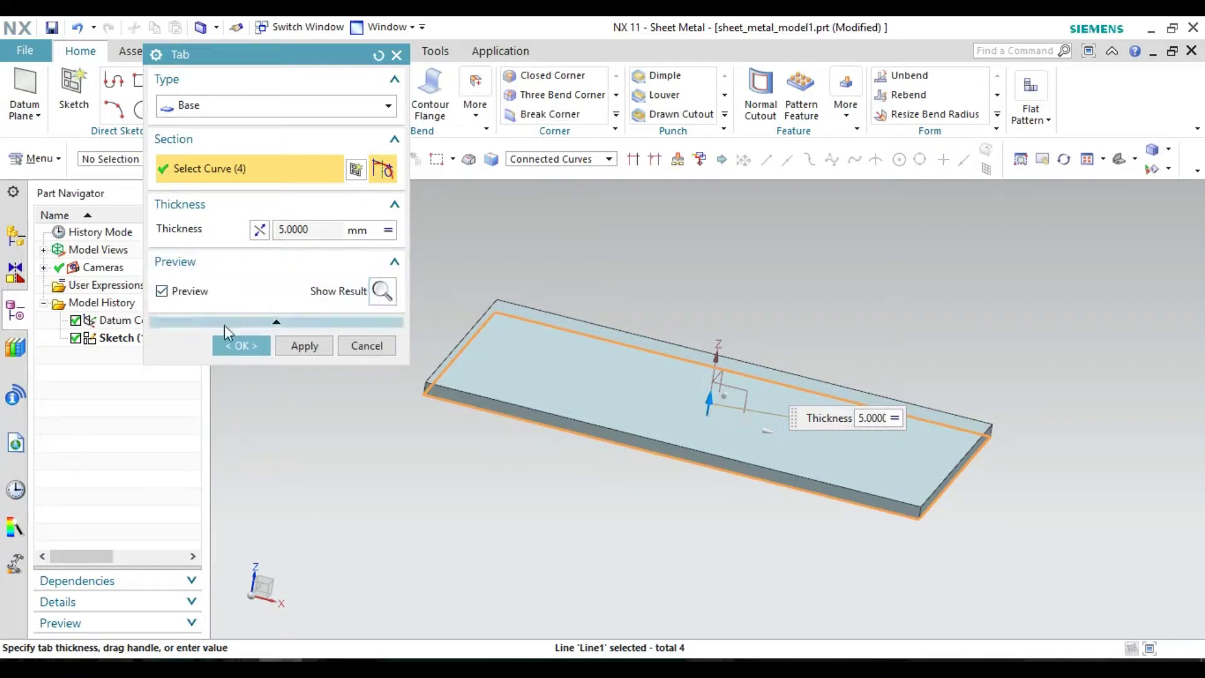
click(231, 346)
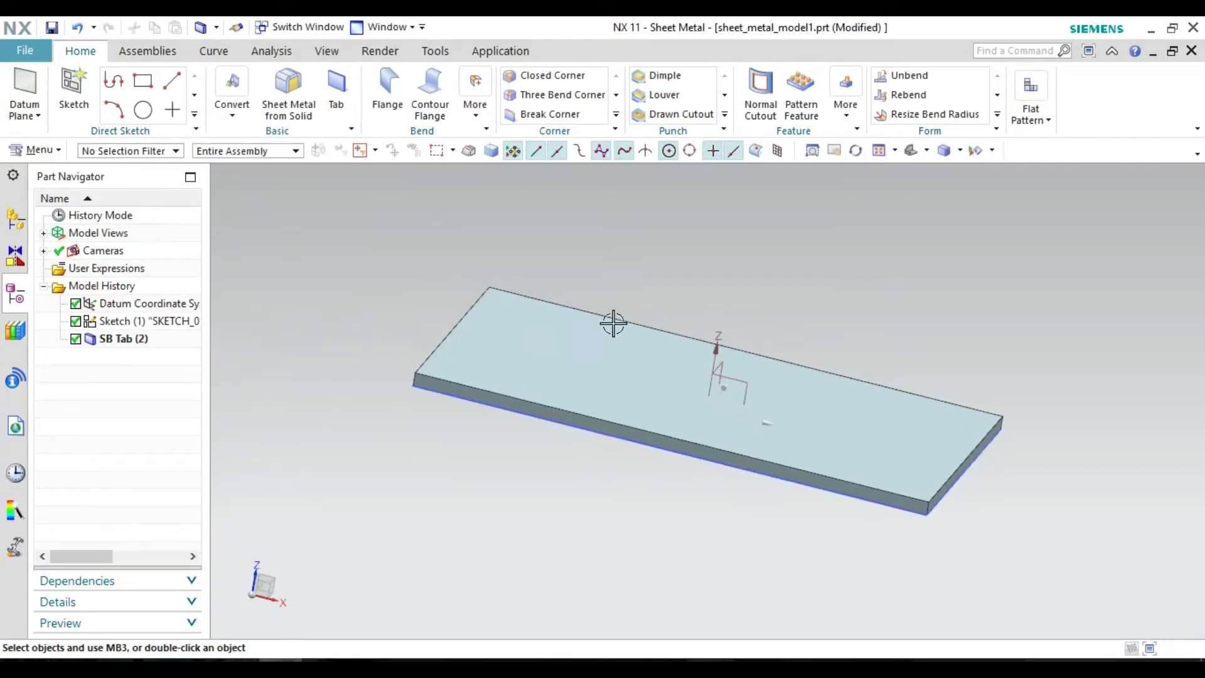
mouse_move(772, 270)
middle_down()
mouse_move(723, 236)
mouse_move(761, 234)
mouse_move(793, 309)
mouse_move(705, 326)
mouse_move(502, 251)
middle_up()
click(351, 129)
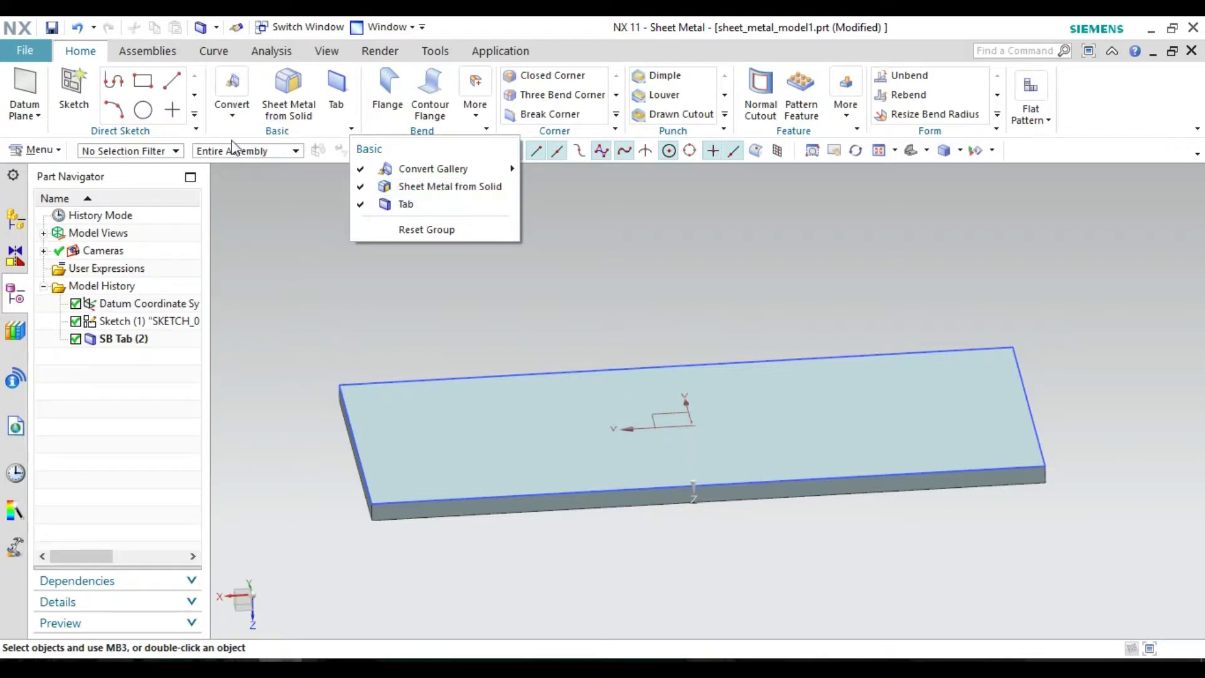
click(275, 246)
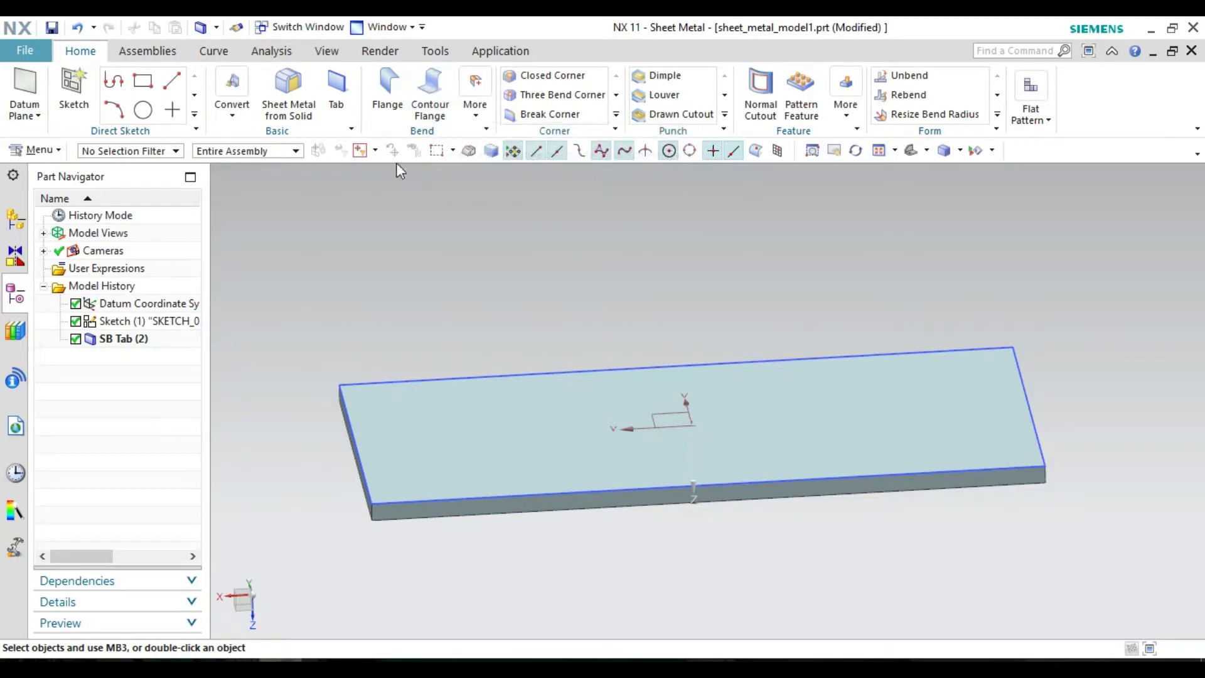
Undo the flat tab plate to get back to the L-shaped sketch lines.
click(437, 113)
key(ctrl+z)
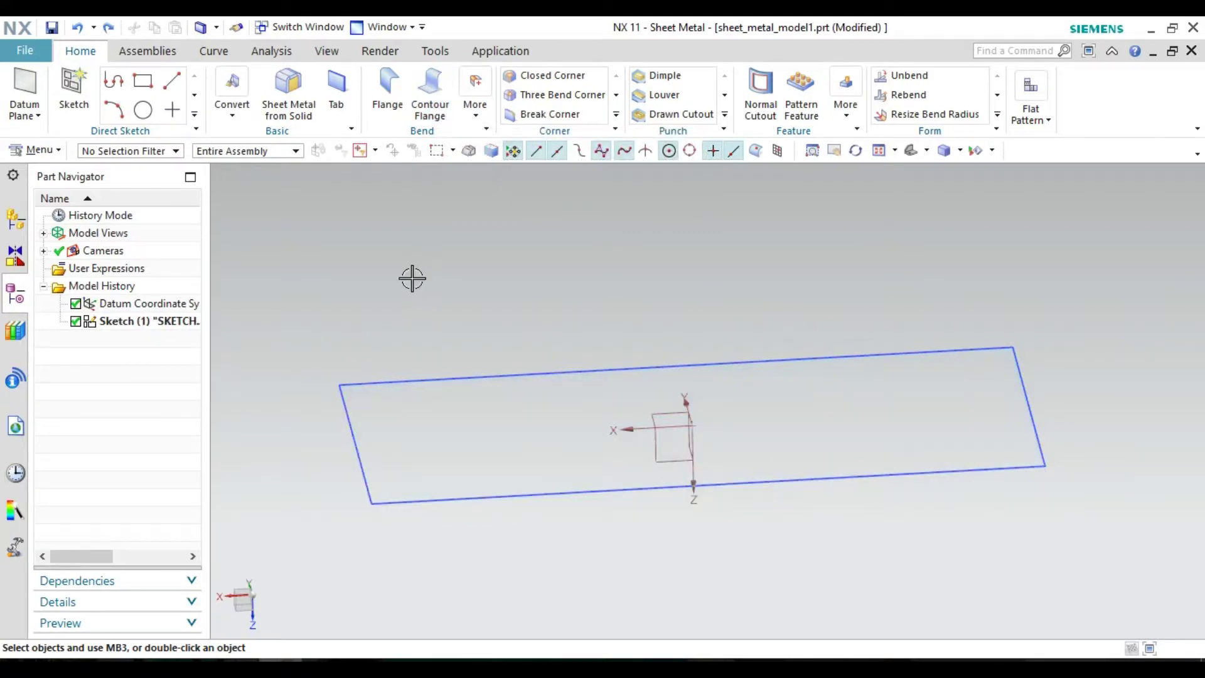
key(ctrl+z)
key(ctrl+q)
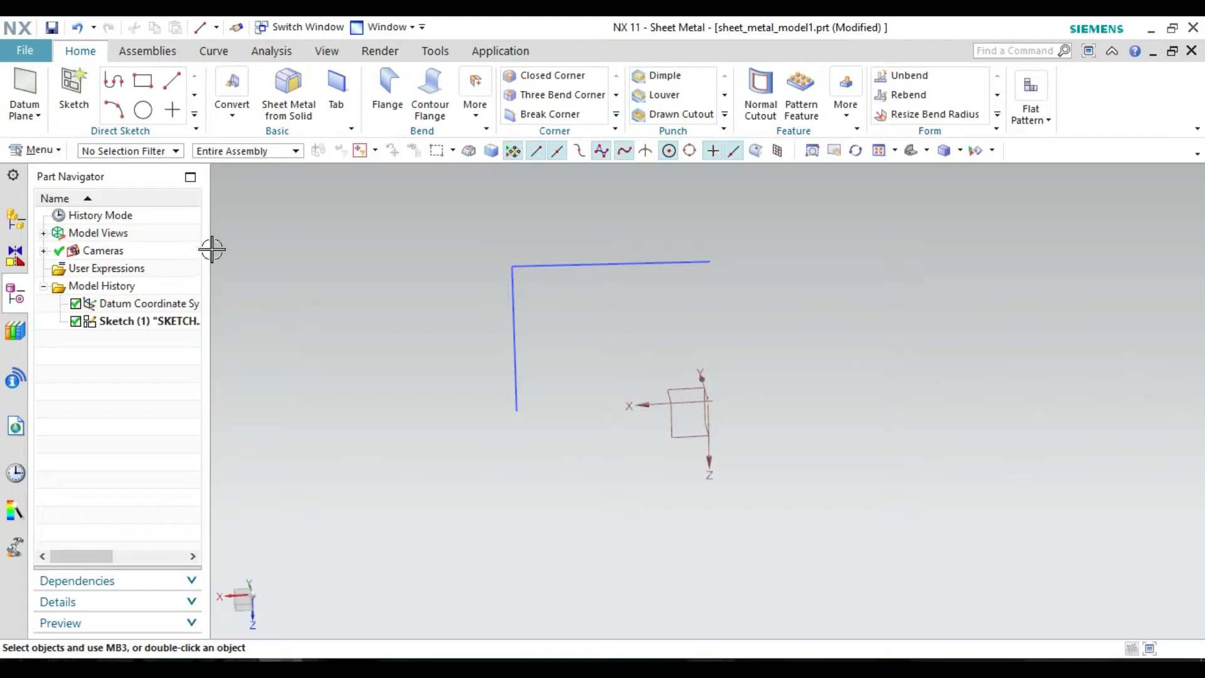
mouse_move(377, 258)
middle_down()
mouse_move(384, 326)
mouse_move(390, 271)
mouse_move(412, 247)
mouse_move(441, 243)
mouse_move(394, 262)
middle_up()
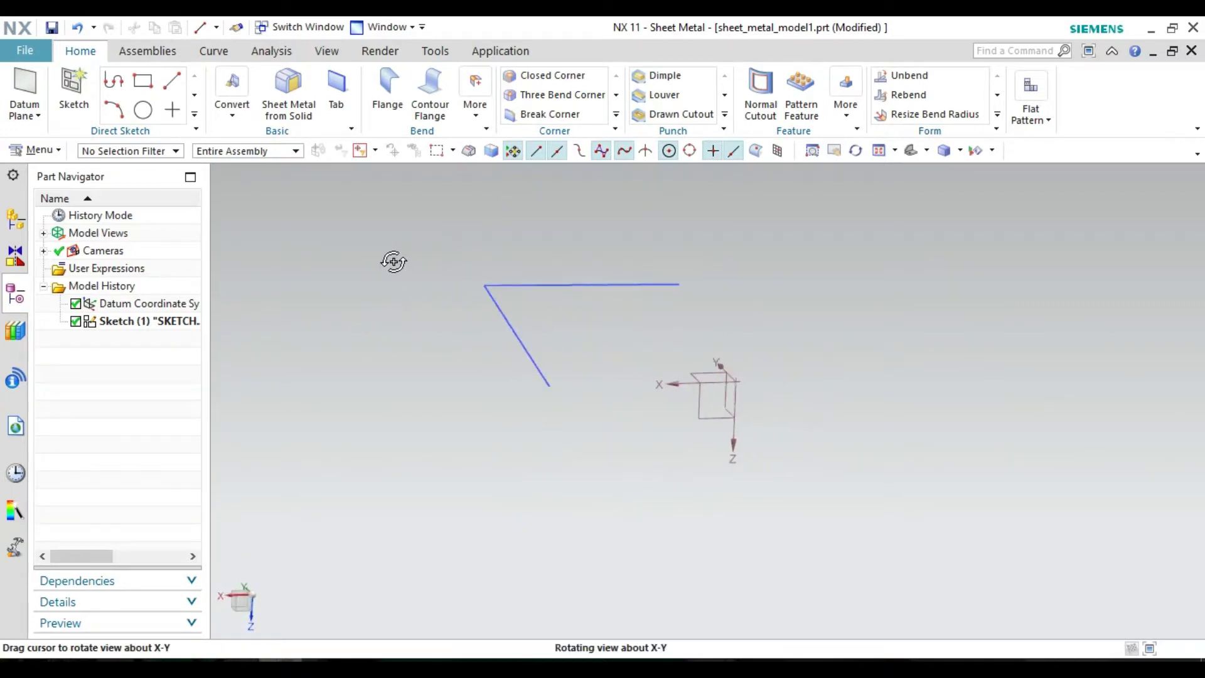
scroll(393, 262, up, 1)
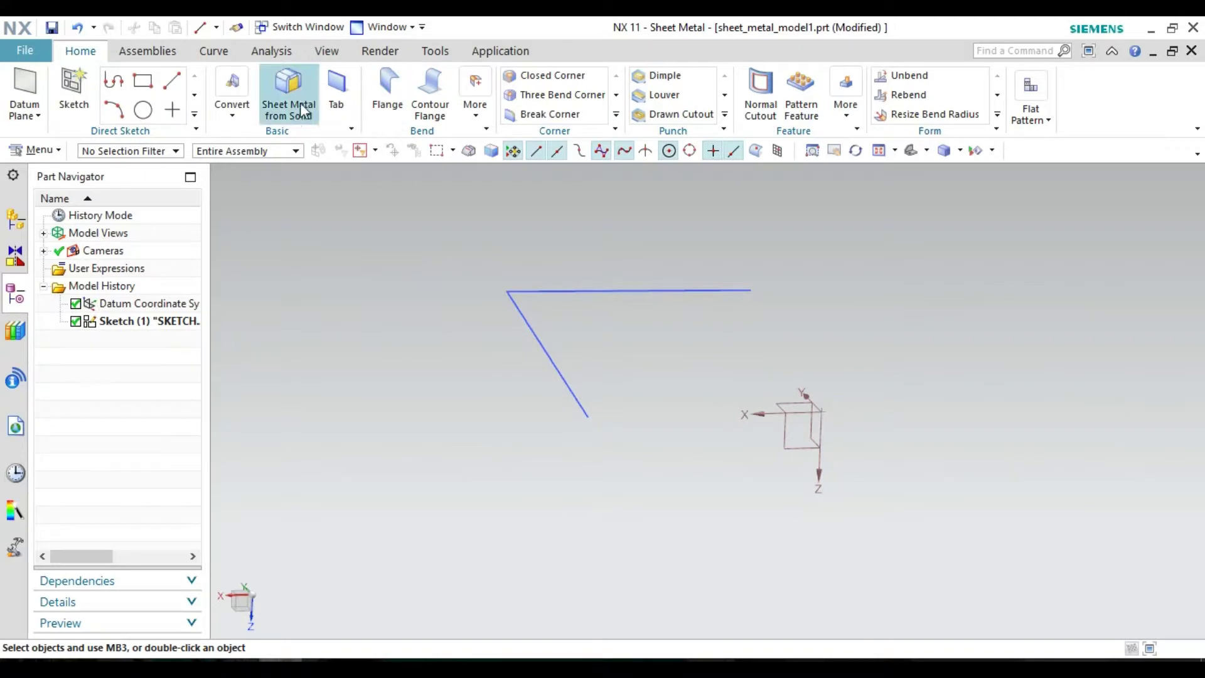
Attempt a Tab on the open L profile, which fails, and cancel it.
click(336, 87)
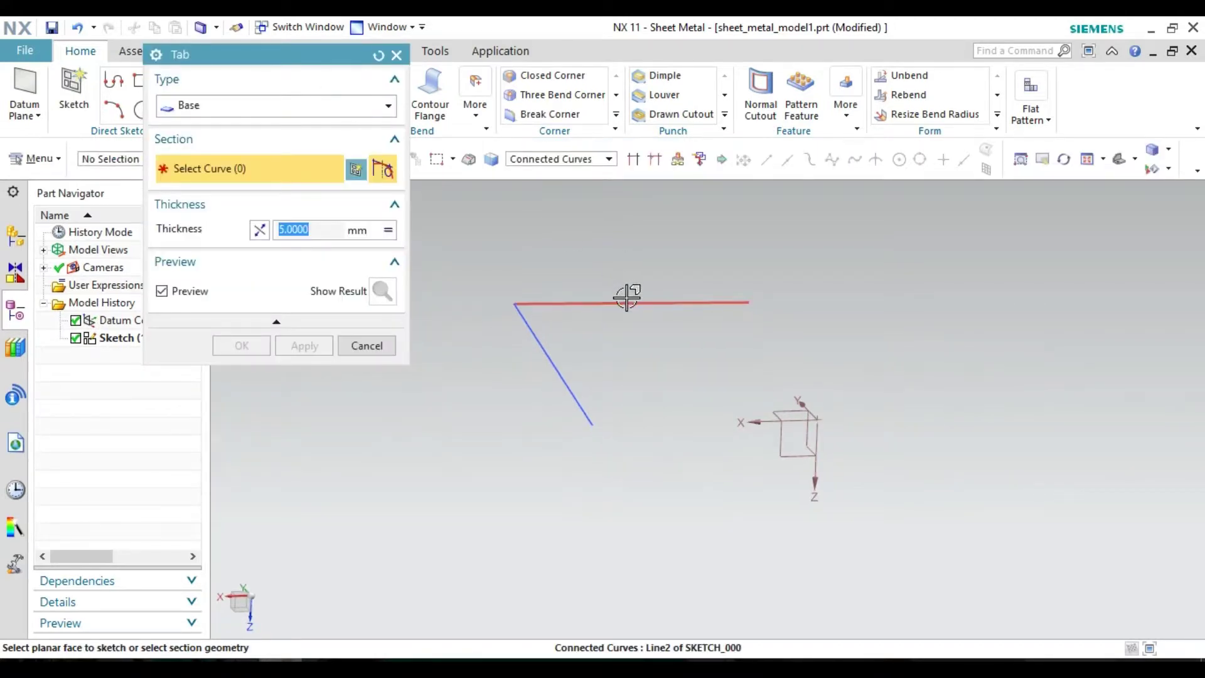
click(626, 298)
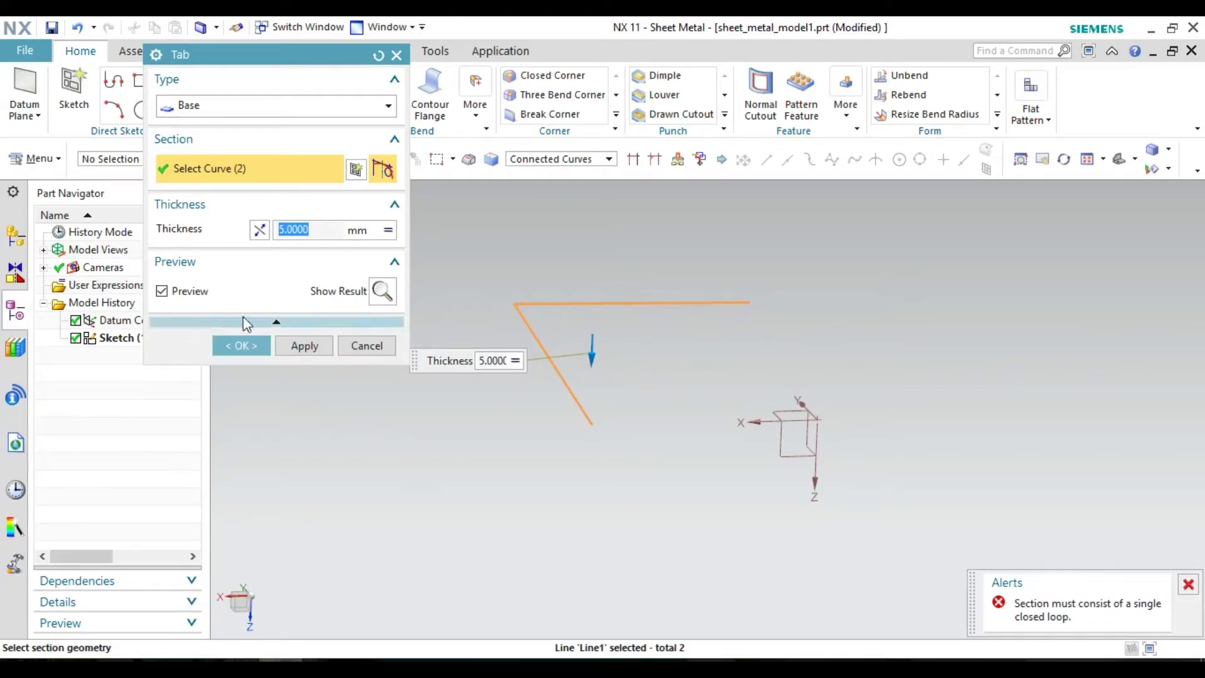
click(377, 106)
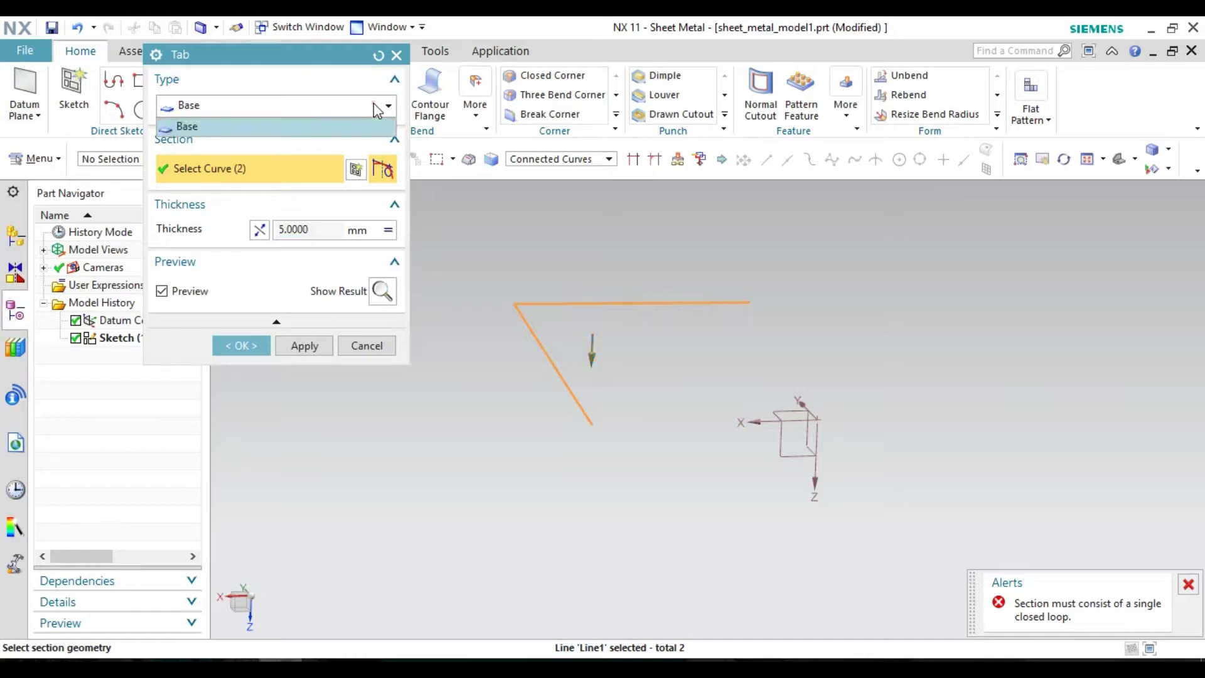
click(367, 345)
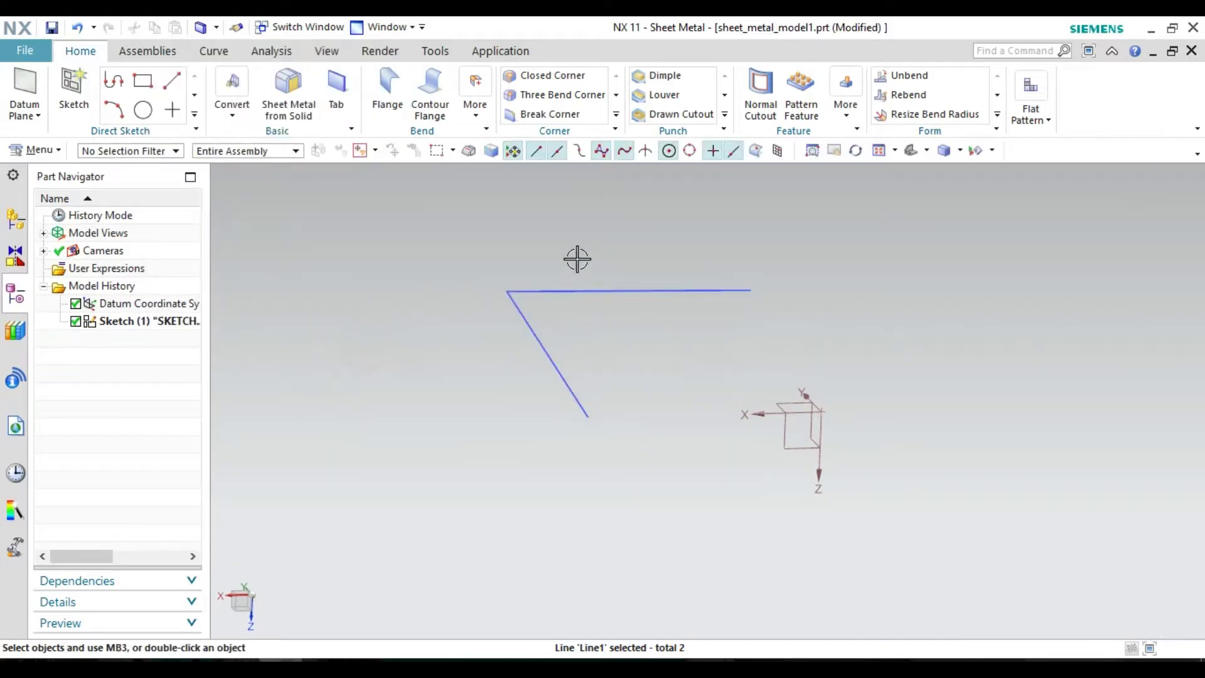
click(430, 94)
Select both L-shaped sketch lines as the contour flange section.
click(573, 303)
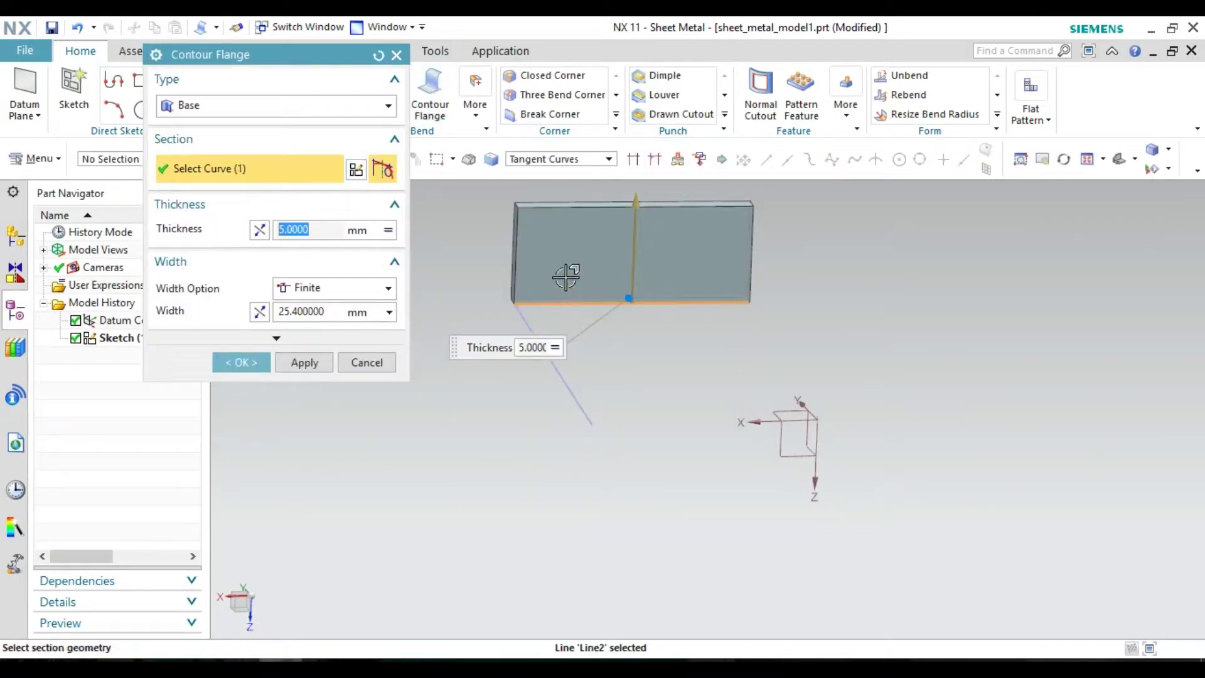
mouse_move(462, 274)
middle_down()
mouse_move(475, 264)
mouse_move(483, 287)
middle_up()
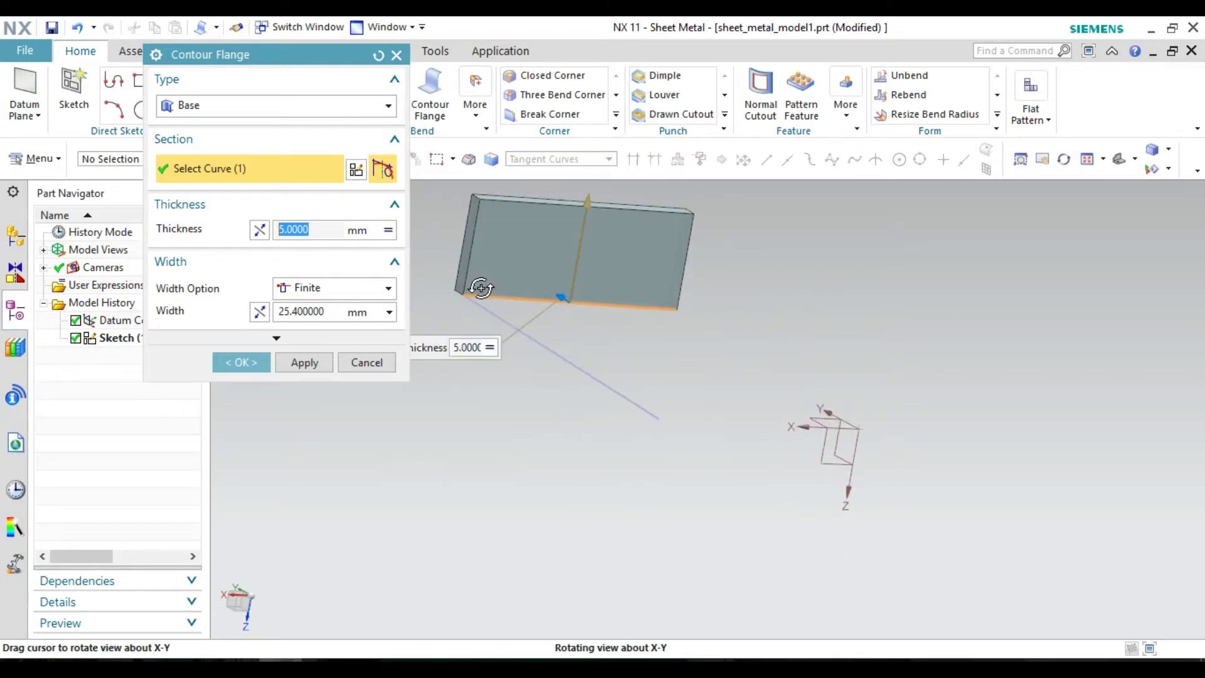
click(553, 352)
mouse_move(711, 337)
middle_down()
mouse_move(665, 352)
mouse_move(646, 323)
mouse_move(635, 325)
mouse_move(831, 320)
mouse_move(812, 321)
middle_up()
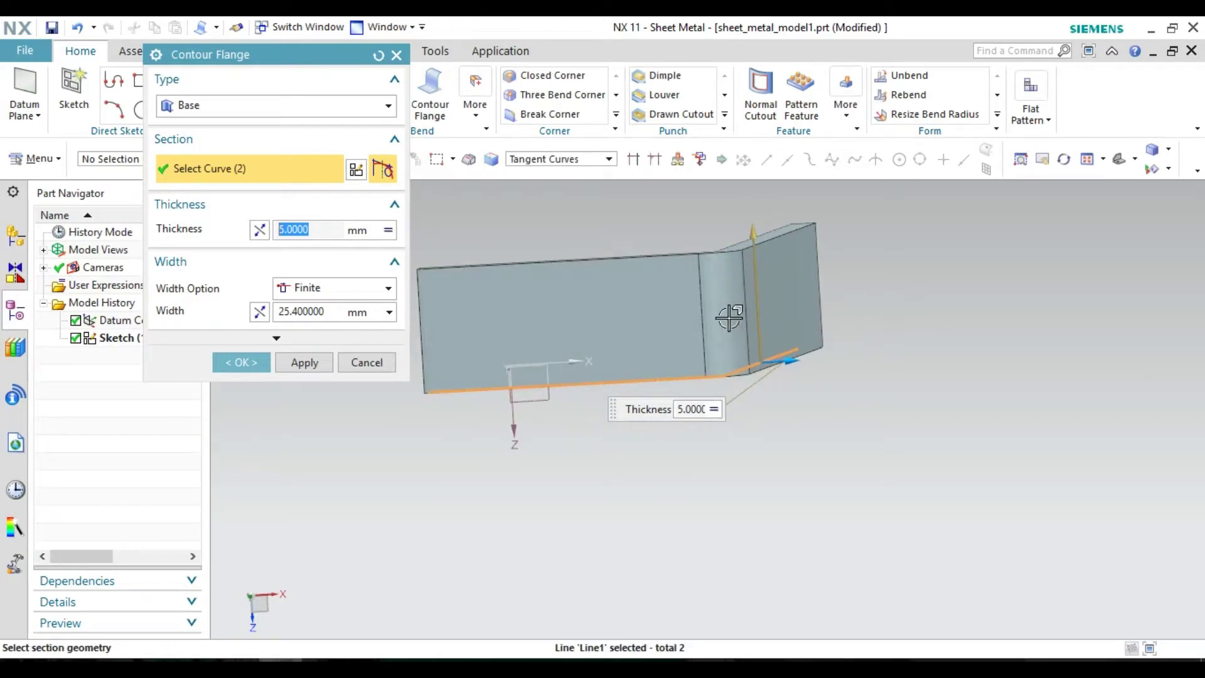
middle_drag(651, 212, 654, 272)
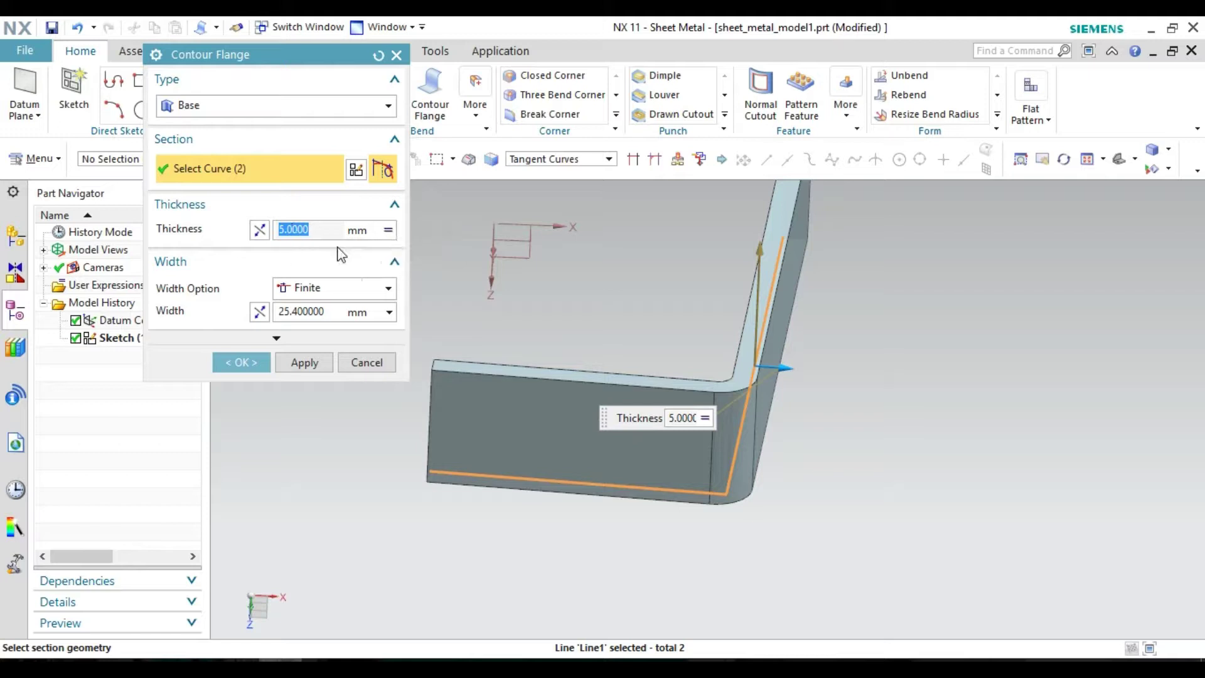
Keep 5 mm thickness, set a Symmetric width of 20, and create the contour flange.
click(389, 314)
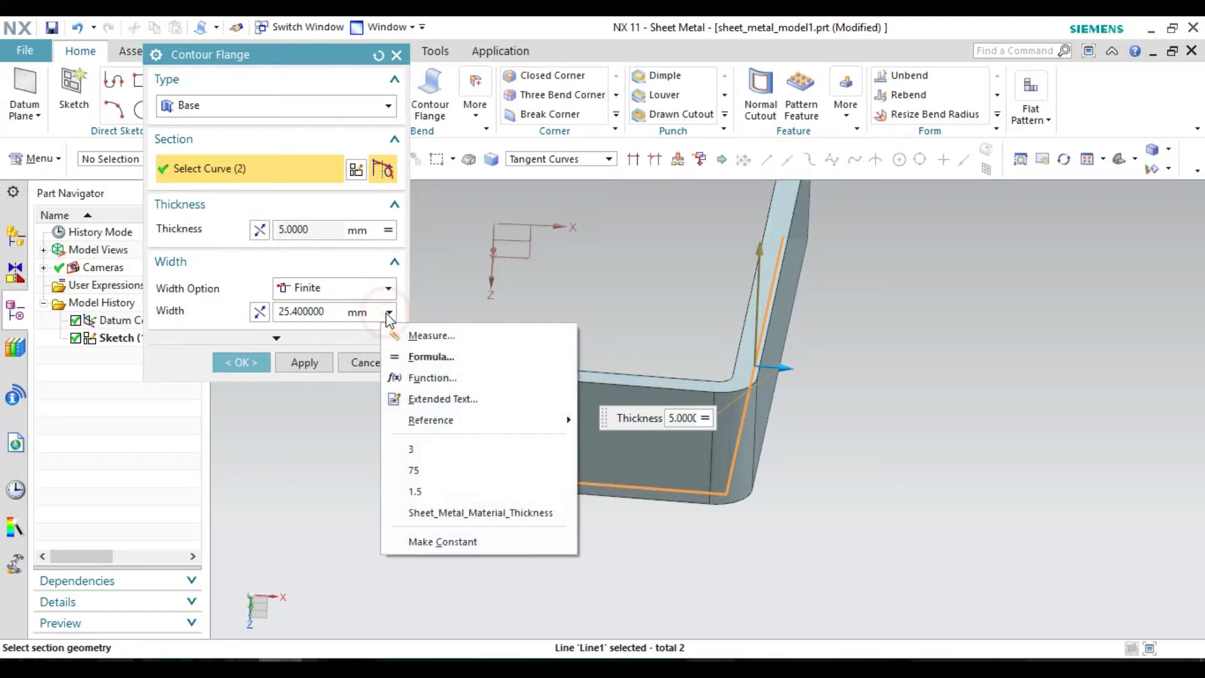
click(345, 313)
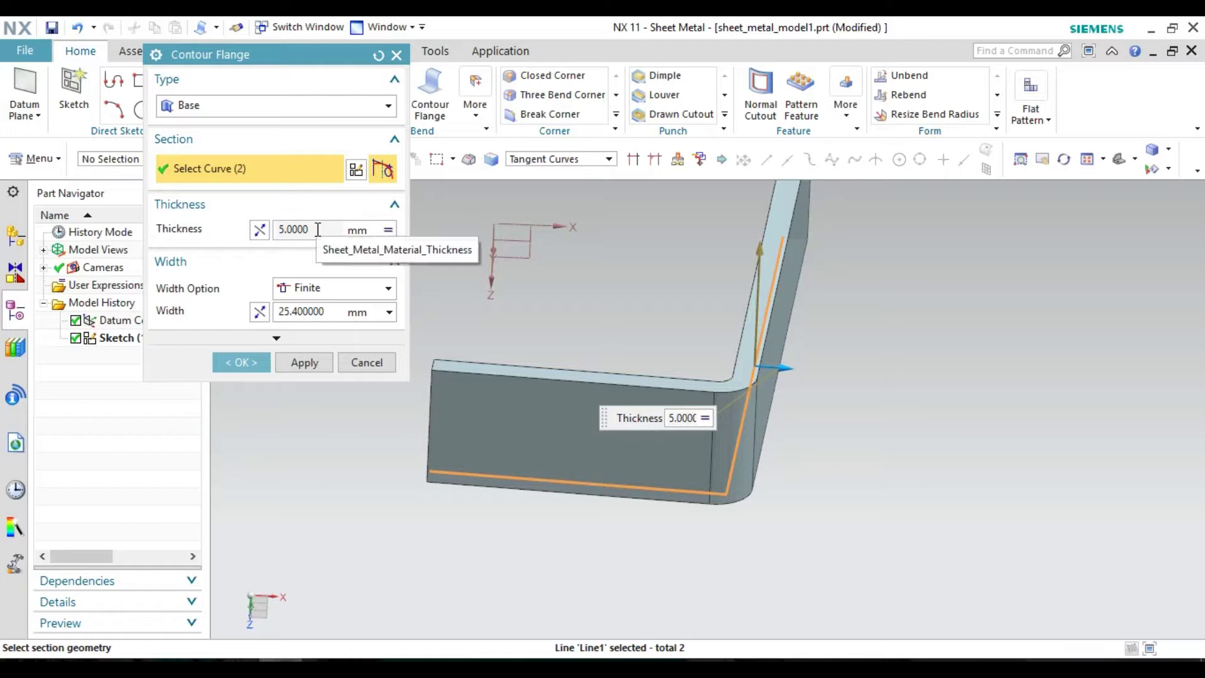
click(258, 230)
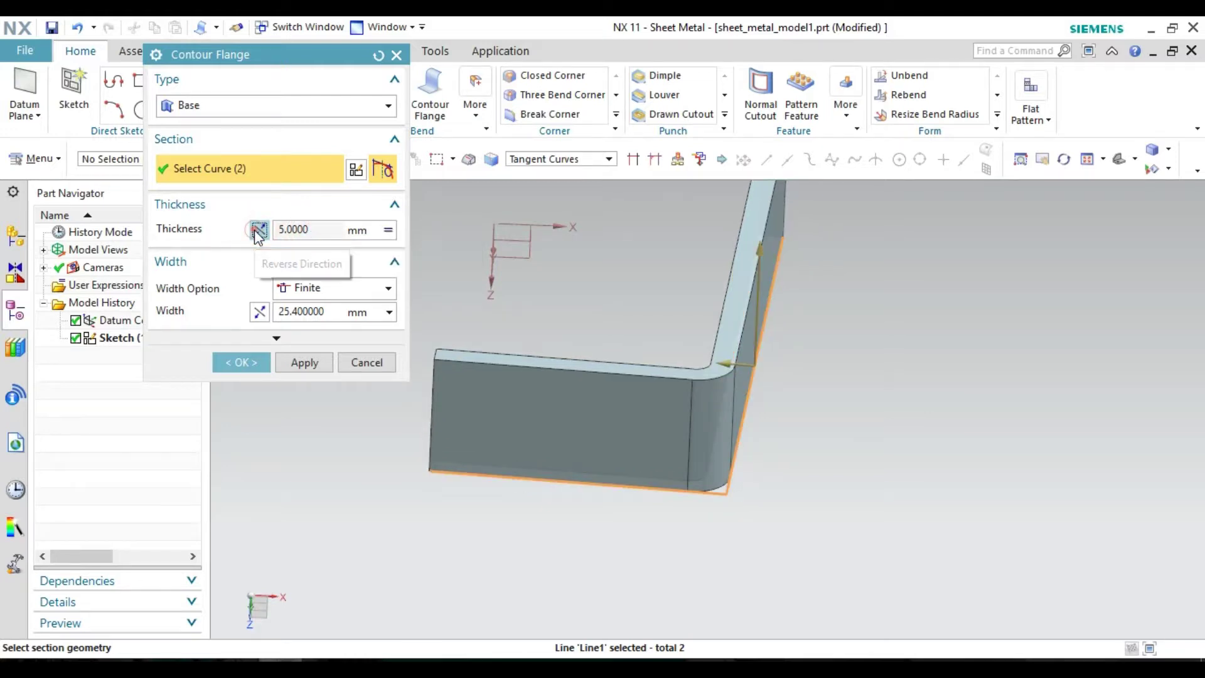
click(259, 231)
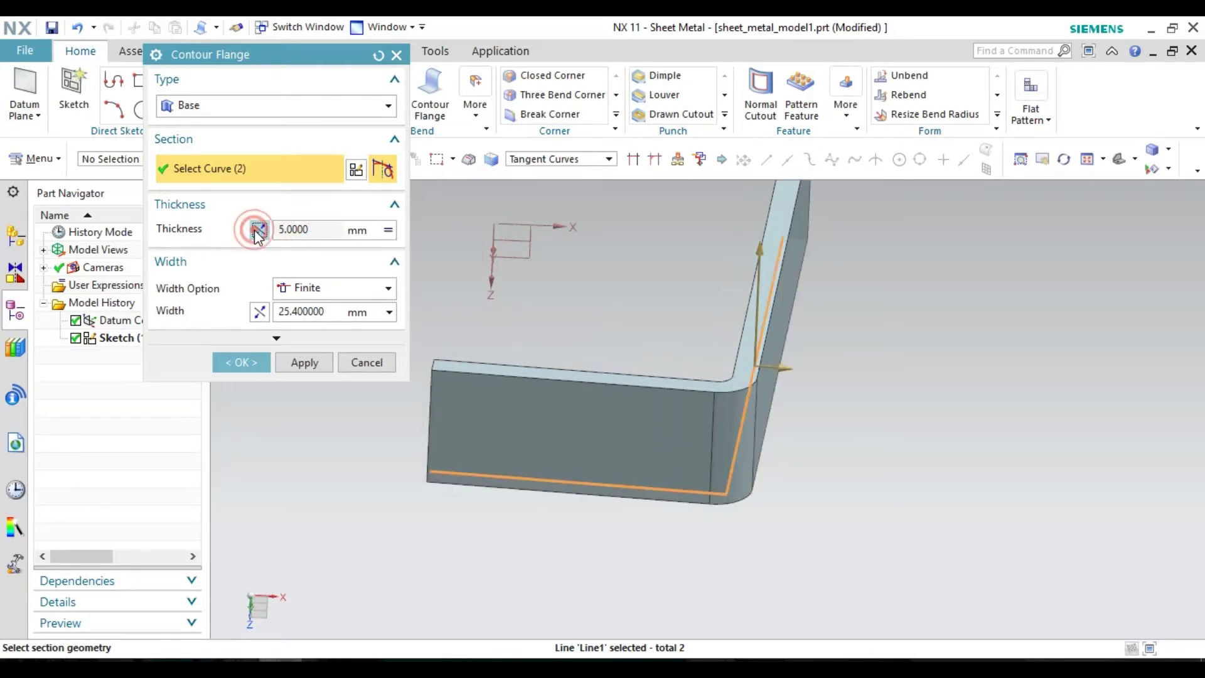
click(388, 292)
click(357, 328)
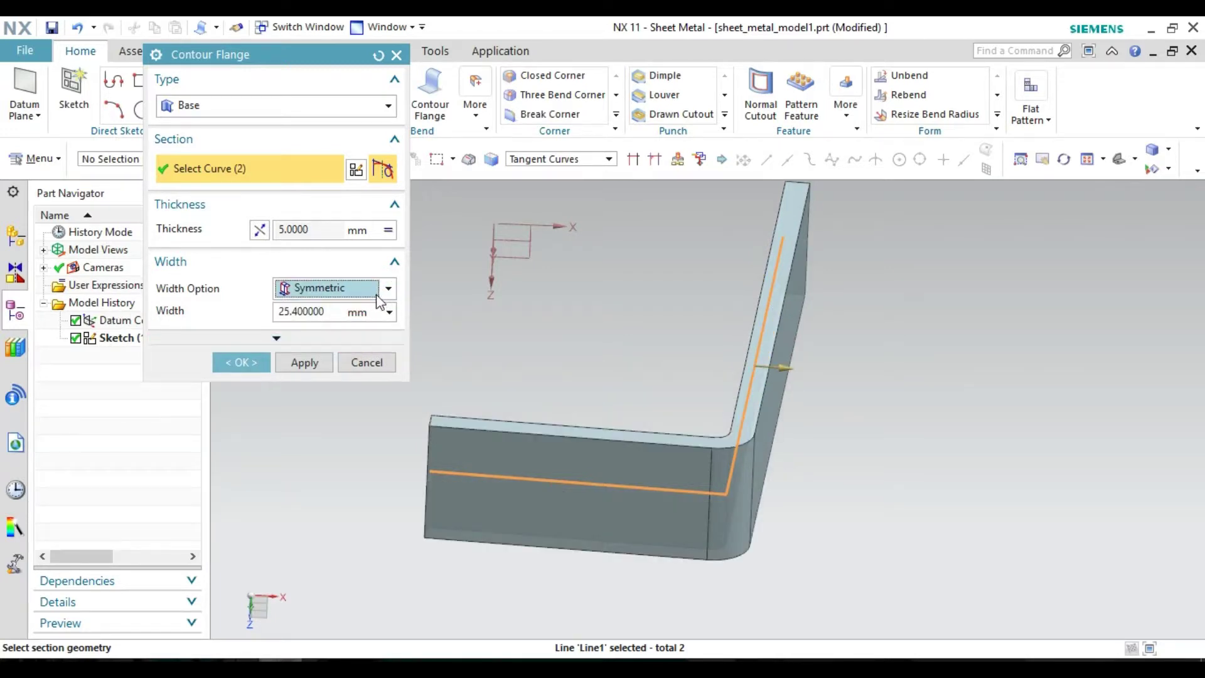
drag(325, 312, 274, 323)
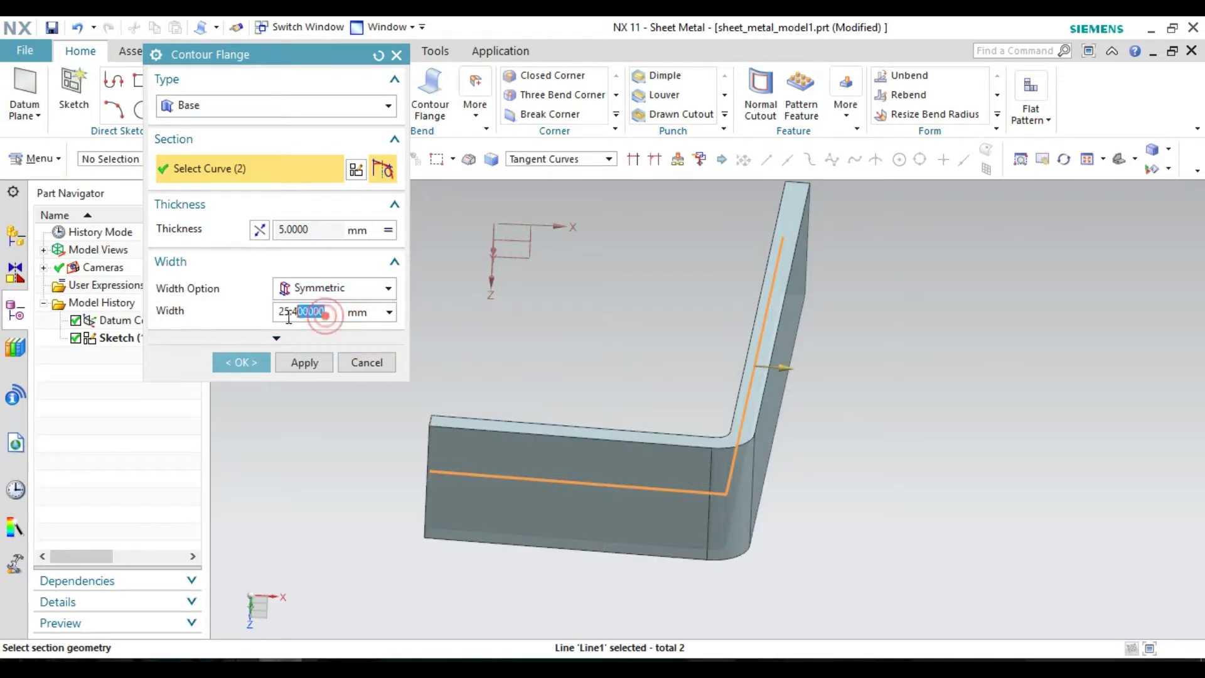
text(20)
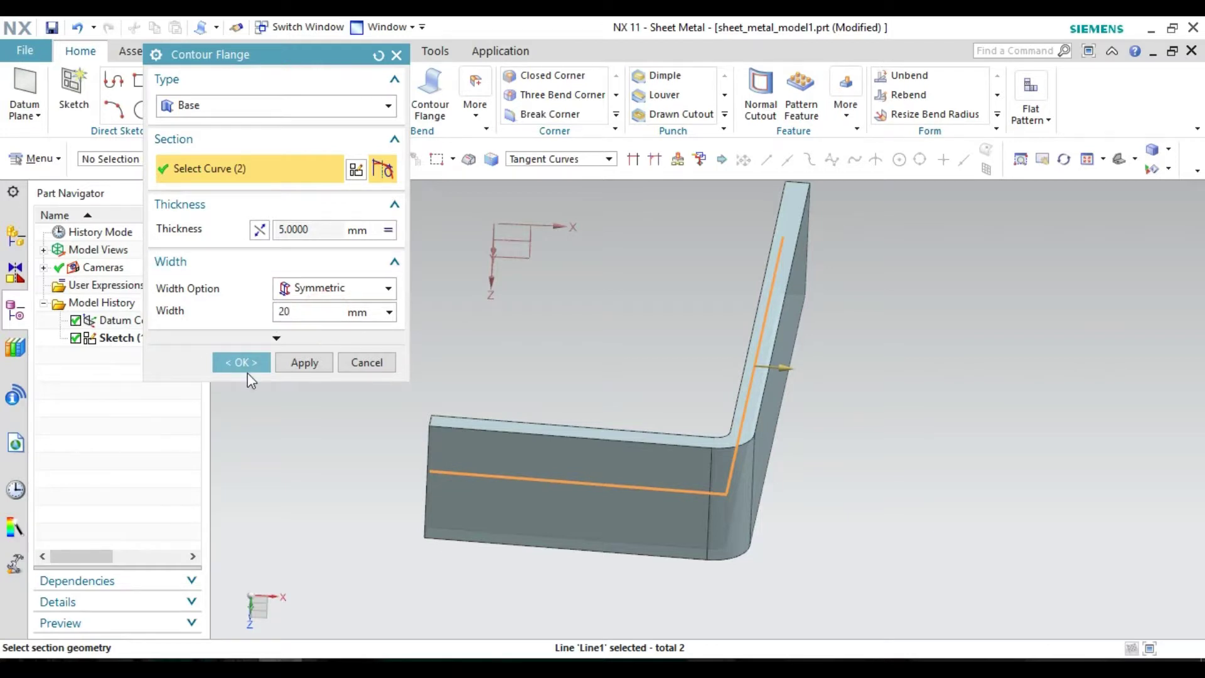
click(247, 368)
mouse_move(438, 362)
middle_down()
mouse_move(468, 394)
mouse_move(452, 361)
mouse_move(416, 350)
mouse_move(375, 394)
mouse_move(379, 312)
mouse_move(412, 288)
mouse_move(463, 328)
mouse_move(489, 315)
middle_up()
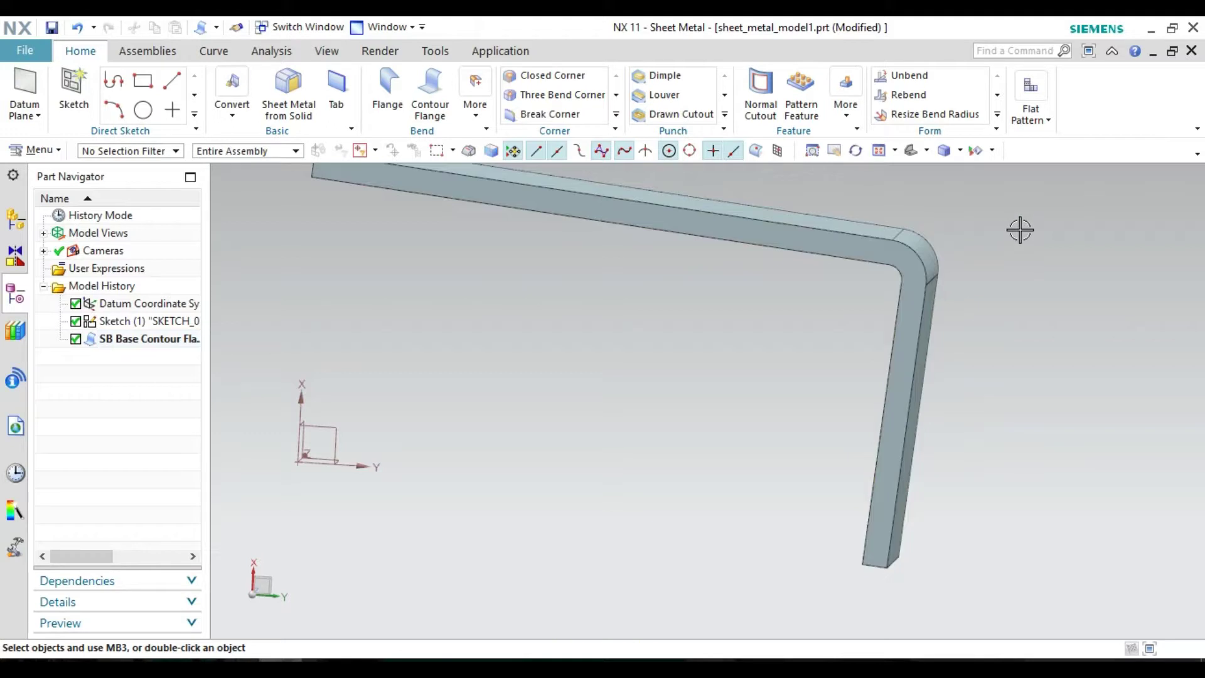
middle_drag(1019, 228, 992, 242)
scroll(987, 245, up, 5)
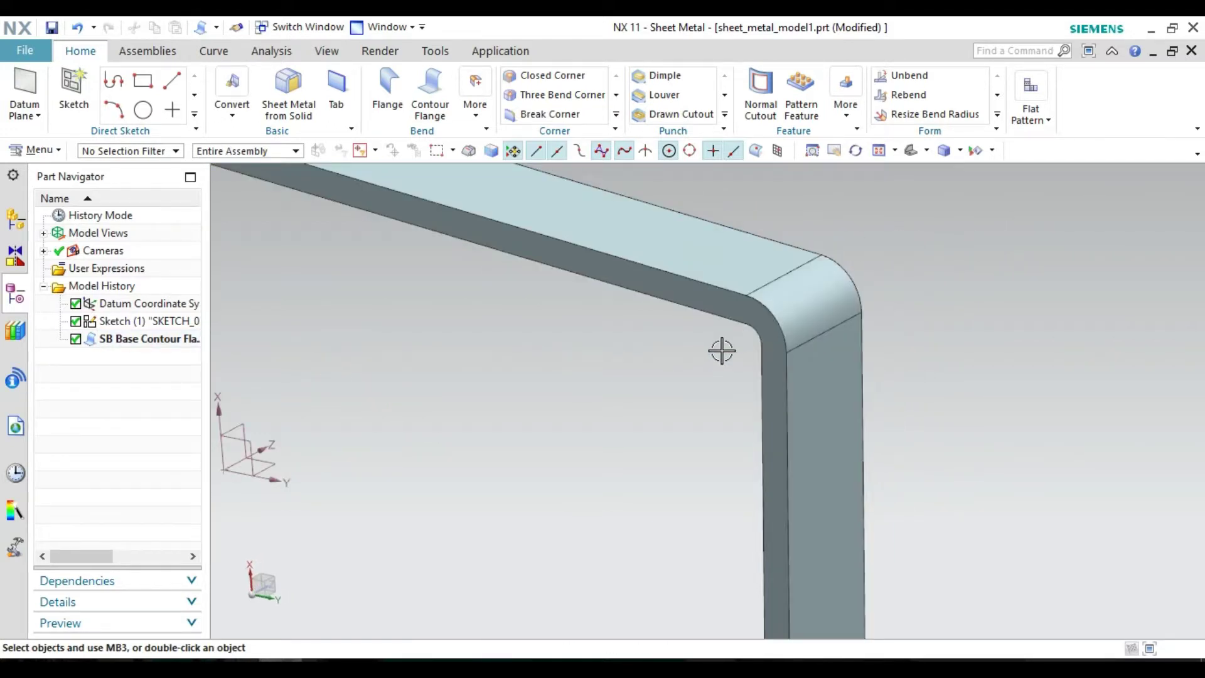
scroll(681, 377, down, 2)
scroll(681, 376, down, 3)
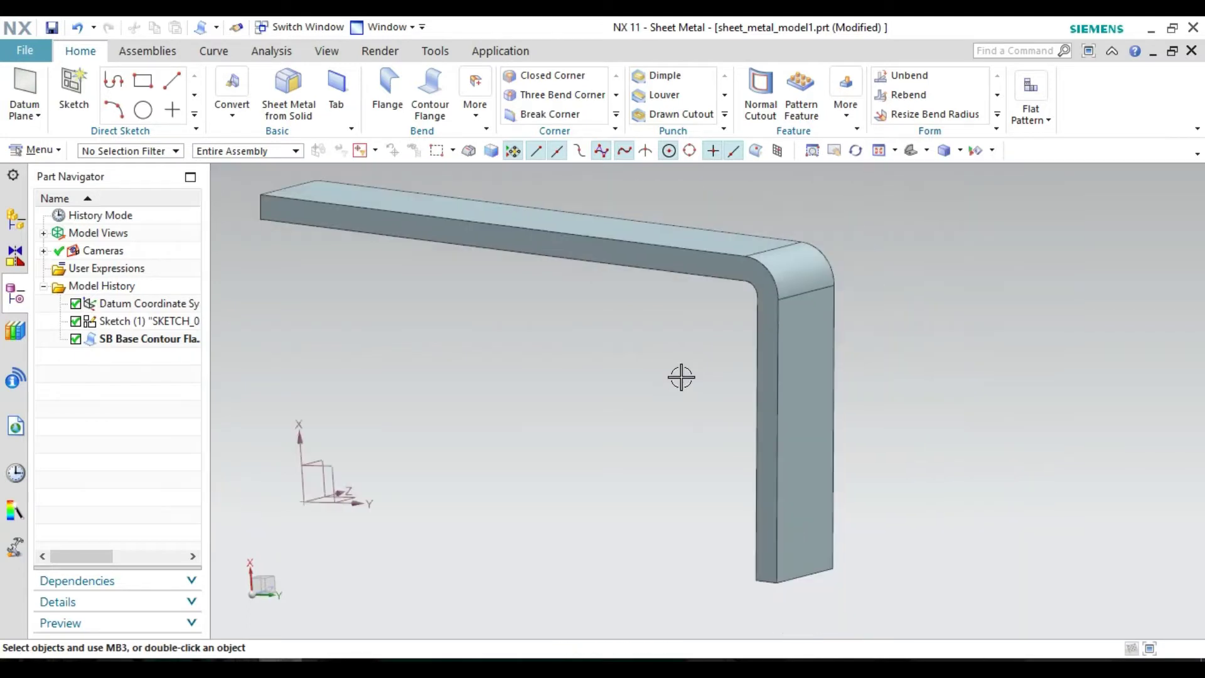
scroll(681, 376, down, 2)
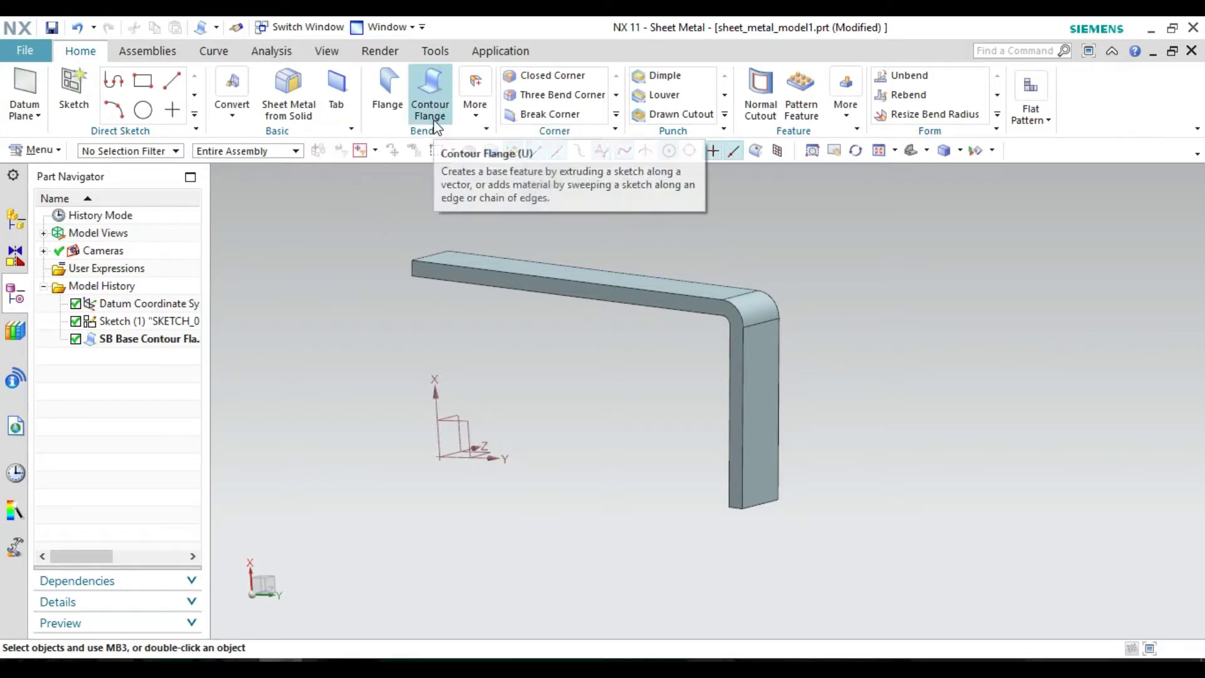
mouse_move(360, 296)
middle_down()
mouse_move(408, 234)
mouse_move(444, 215)
mouse_move(567, 210)
mouse_move(548, 310)
mouse_move(448, 312)
middle_up()
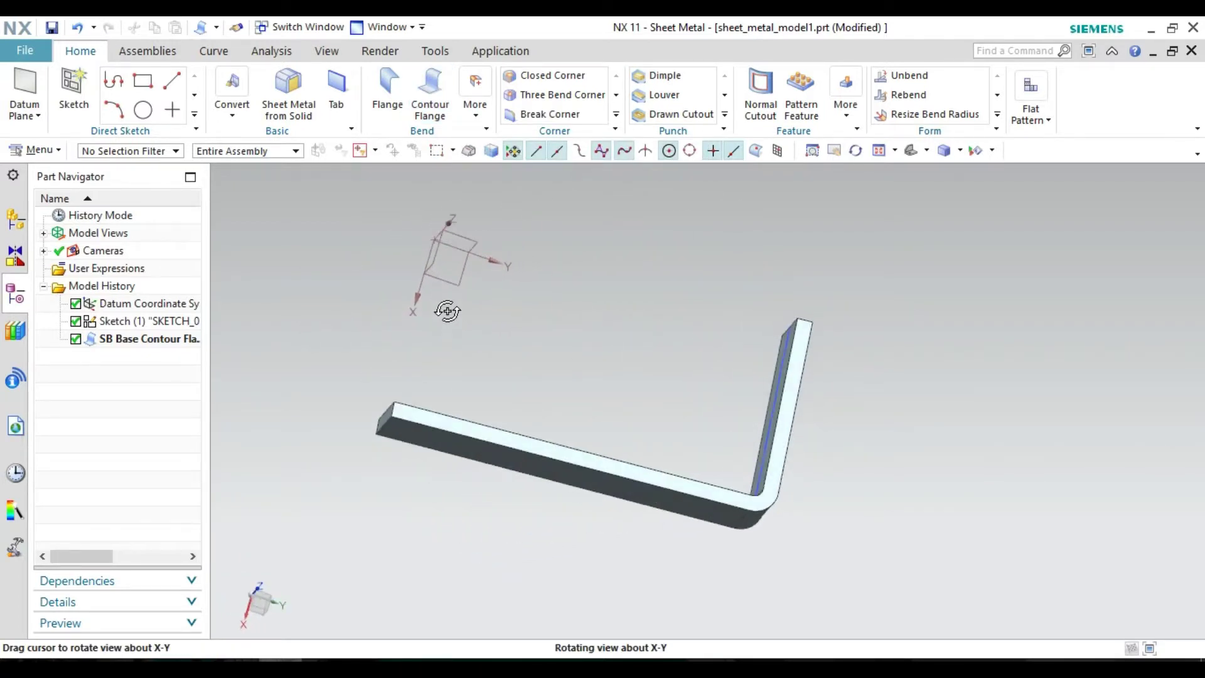
right_click(586, 359)
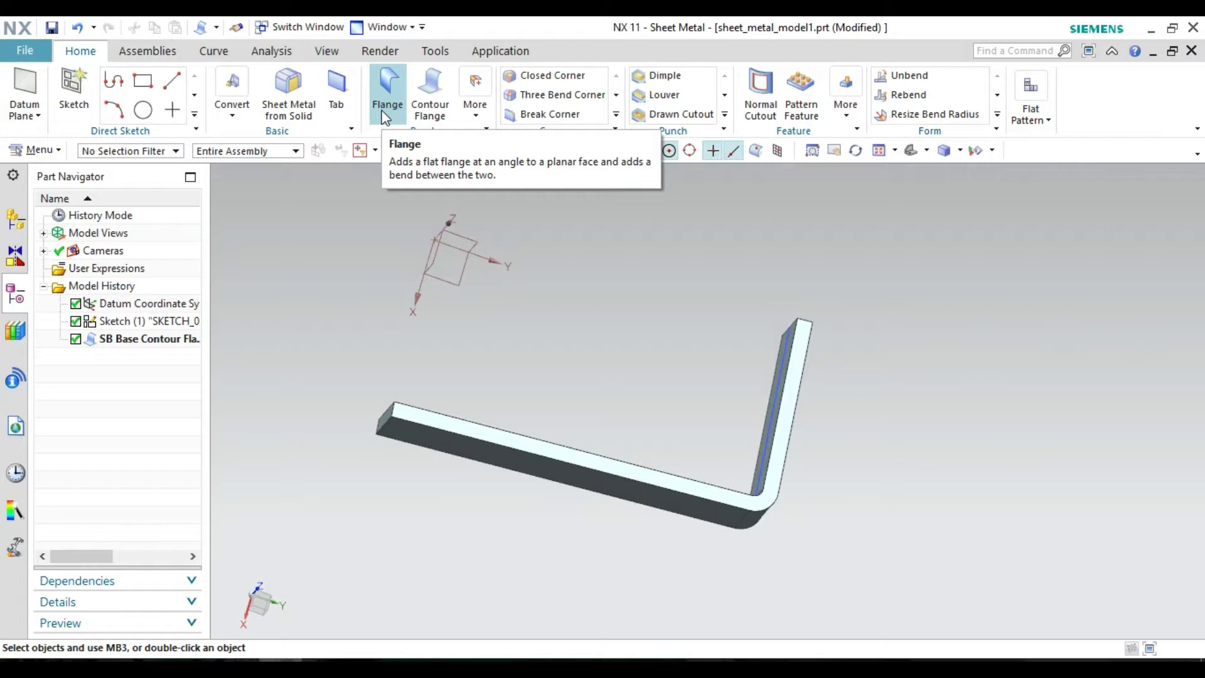
mouse_move(589, 309)
middle_down()
mouse_move(588, 342)
mouse_move(658, 469)
middle_up()
mouse_move(630, 339)
middle_down()
mouse_move(603, 266)
mouse_move(624, 250)
middle_up()
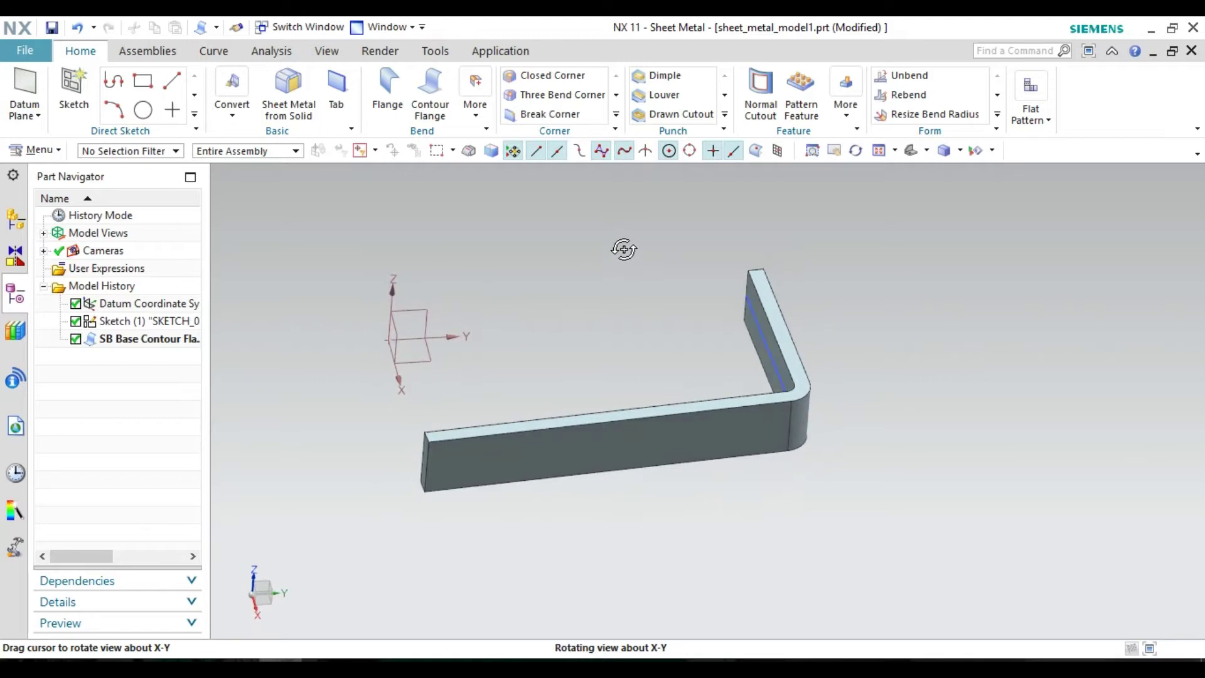
Start a Full-width flange on the long top edge.
click(389, 107)
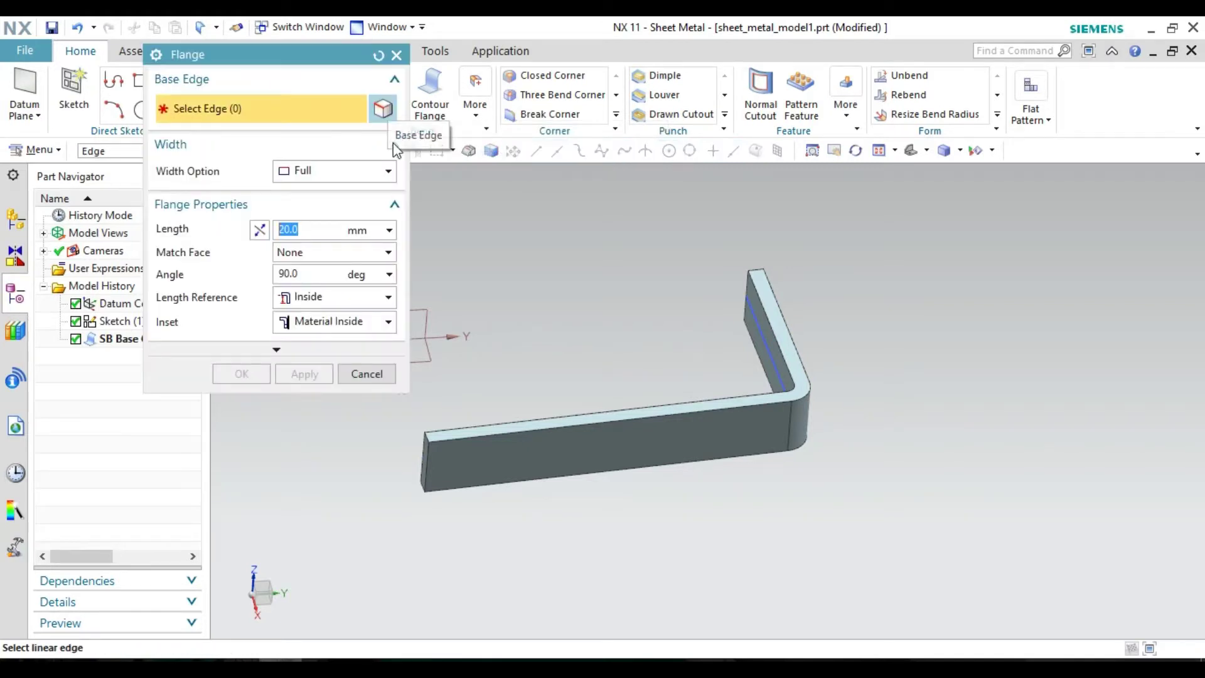
click(378, 174)
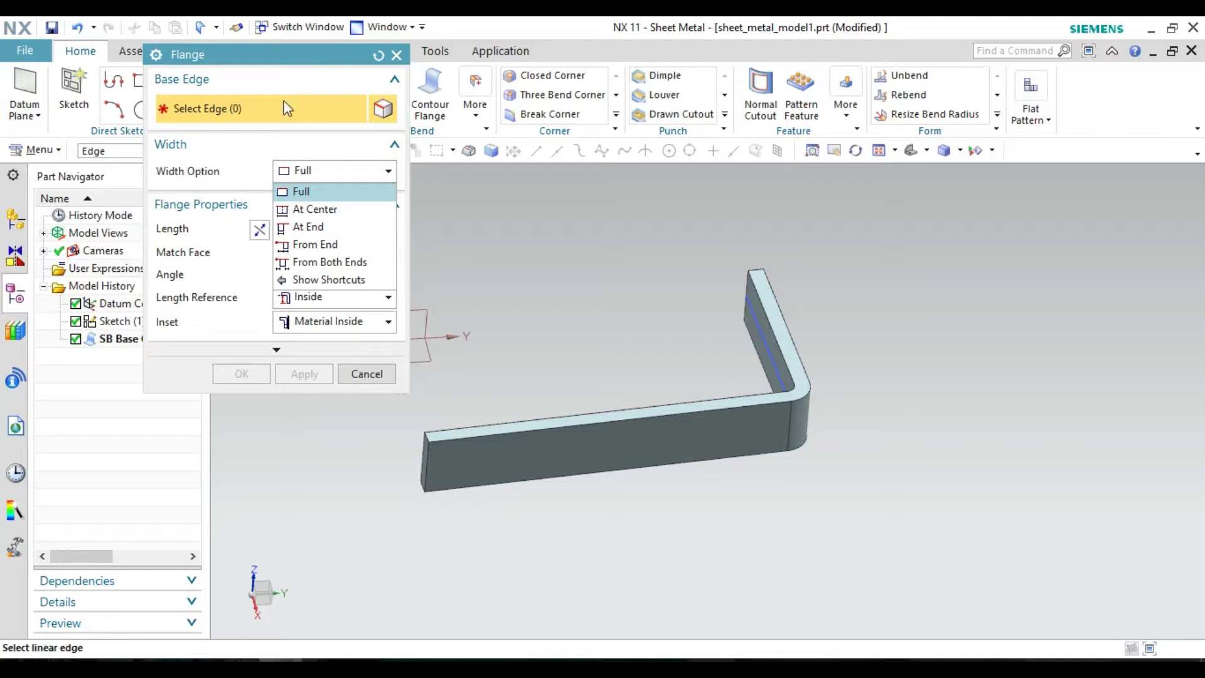
click(540, 258)
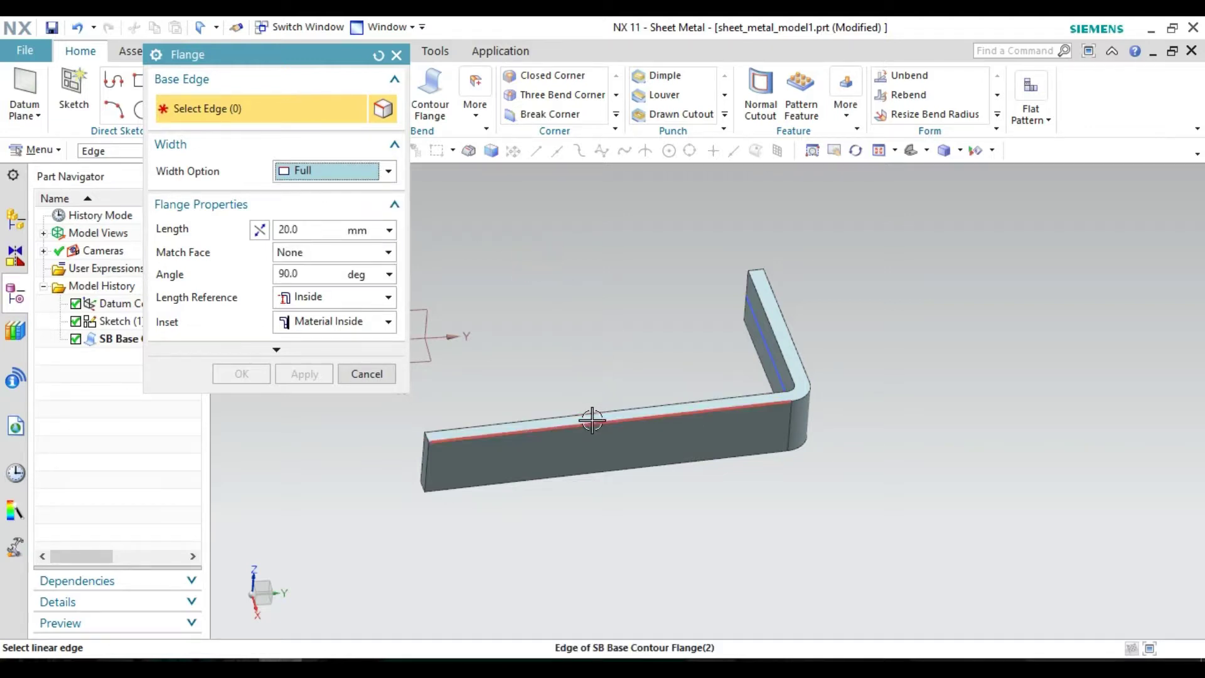
mouse_move(446, 414)
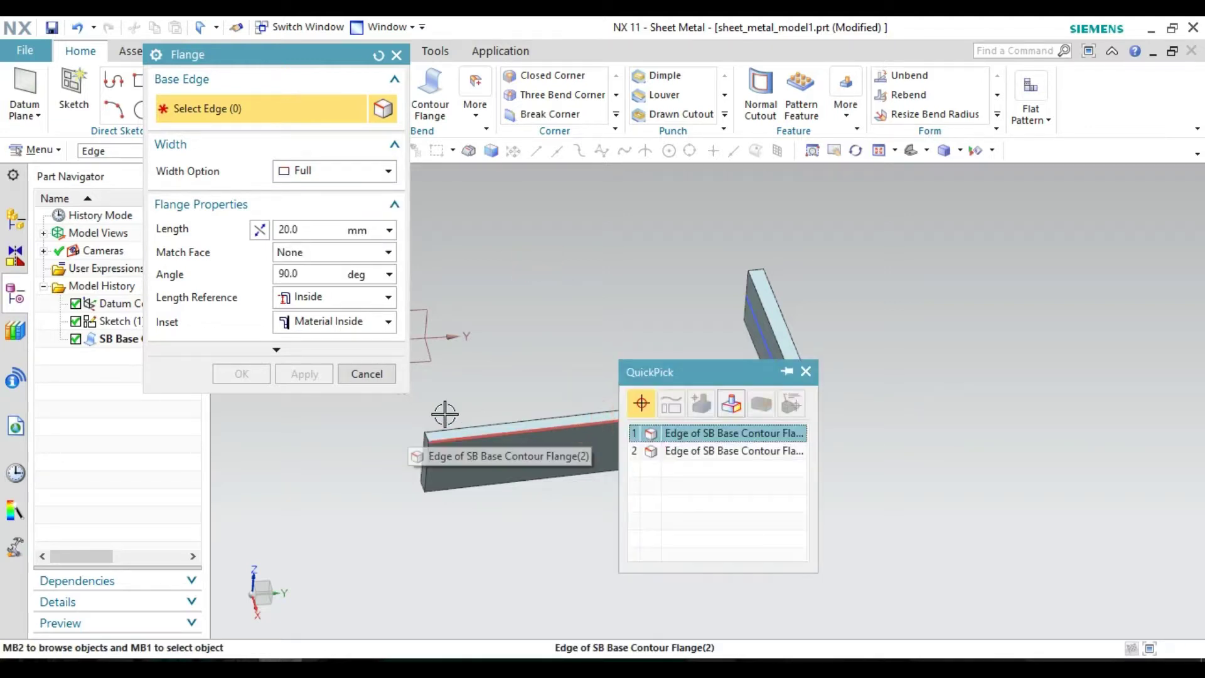
click(726, 433)
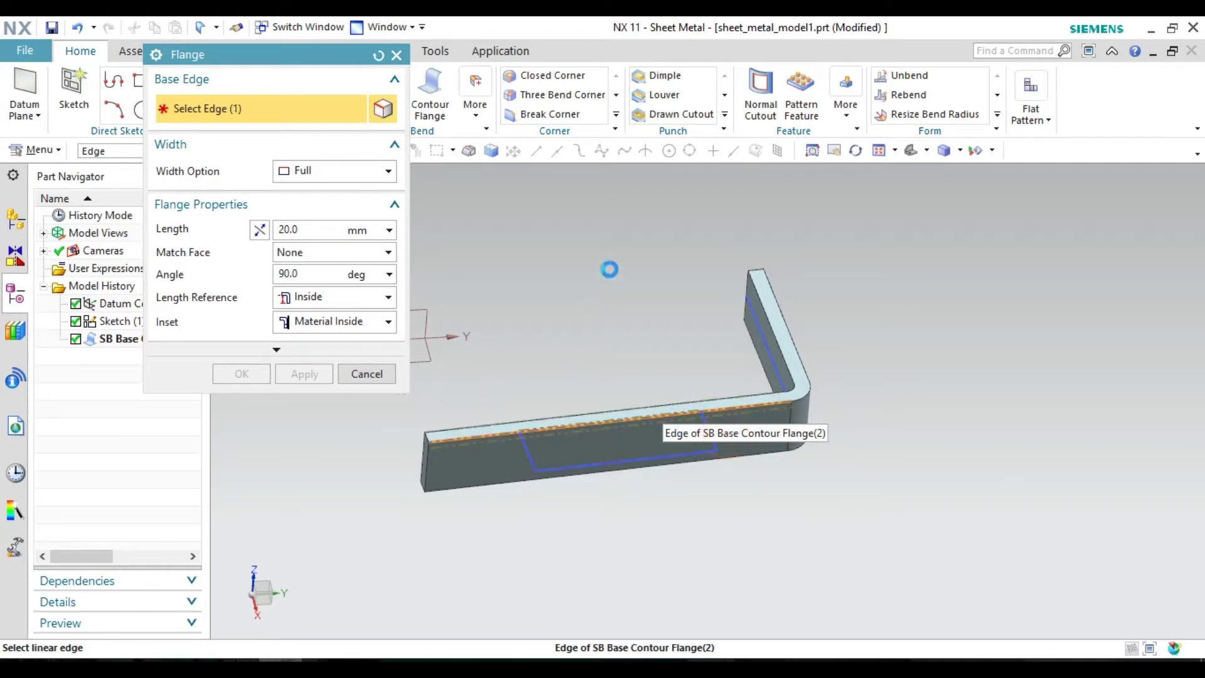
Reposition the view and switch the flange base to the upper flange's top edge.
mouse_move(610, 269)
middle_down()
mouse_move(698, 259)
mouse_move(689, 283)
middle_up()
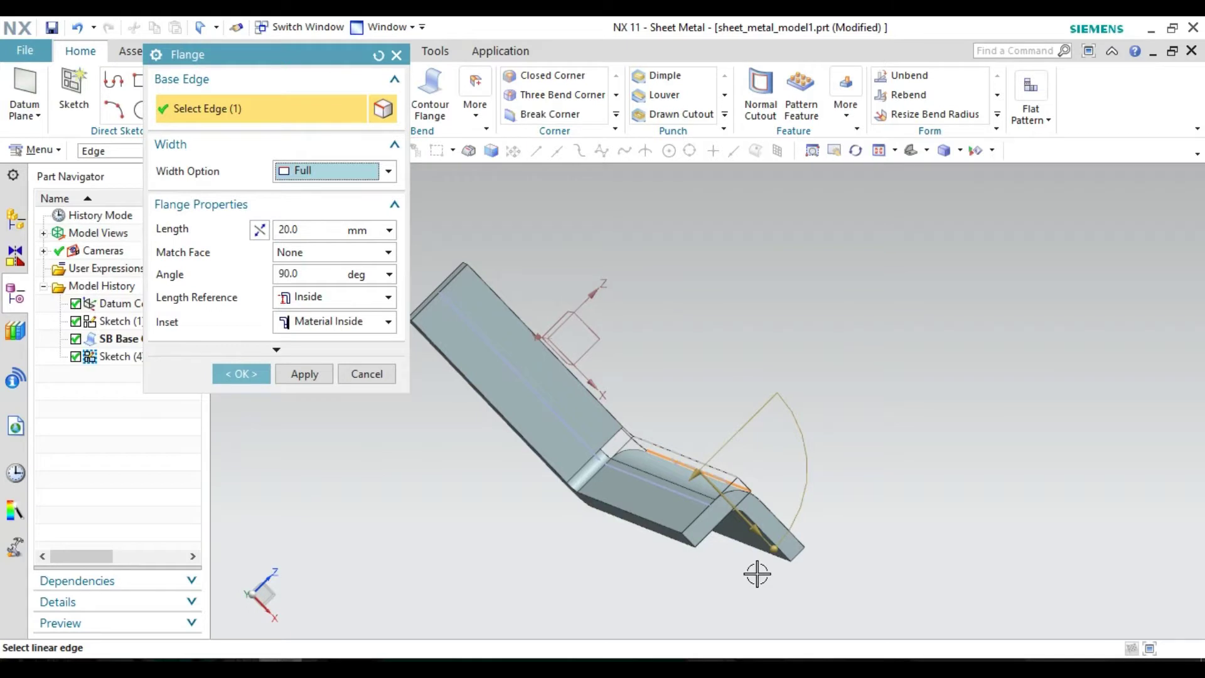
scroll(758, 571, up, 2)
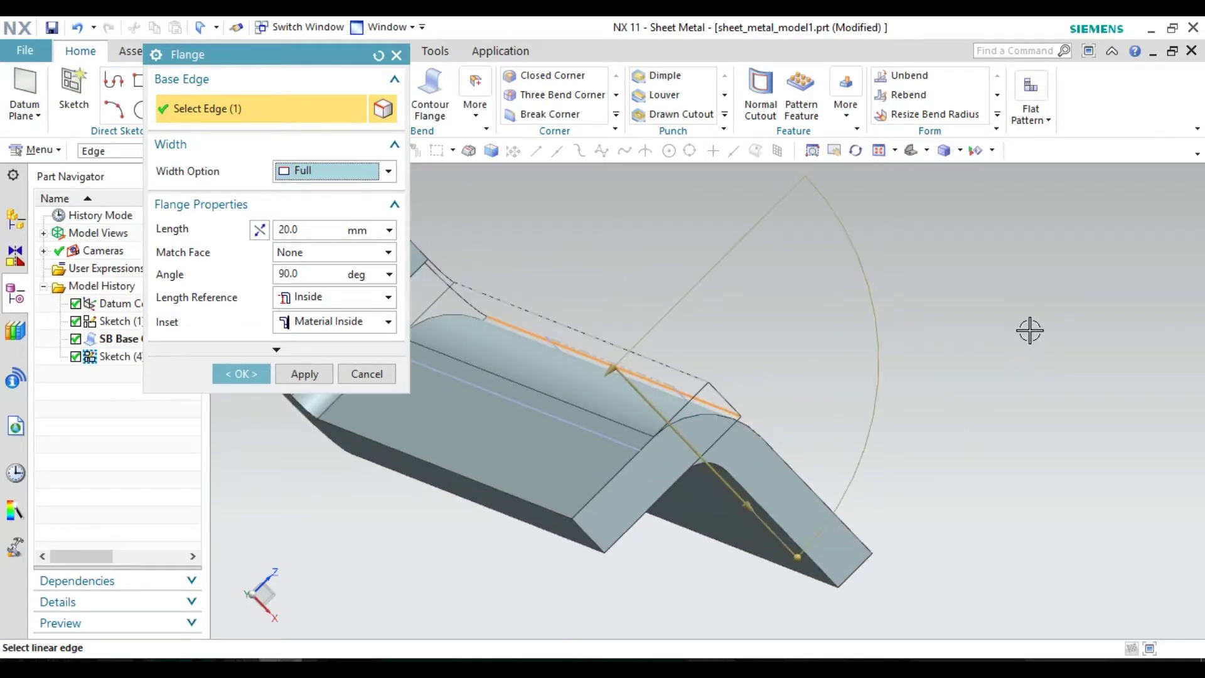
middle_drag(1027, 327, 1003, 328)
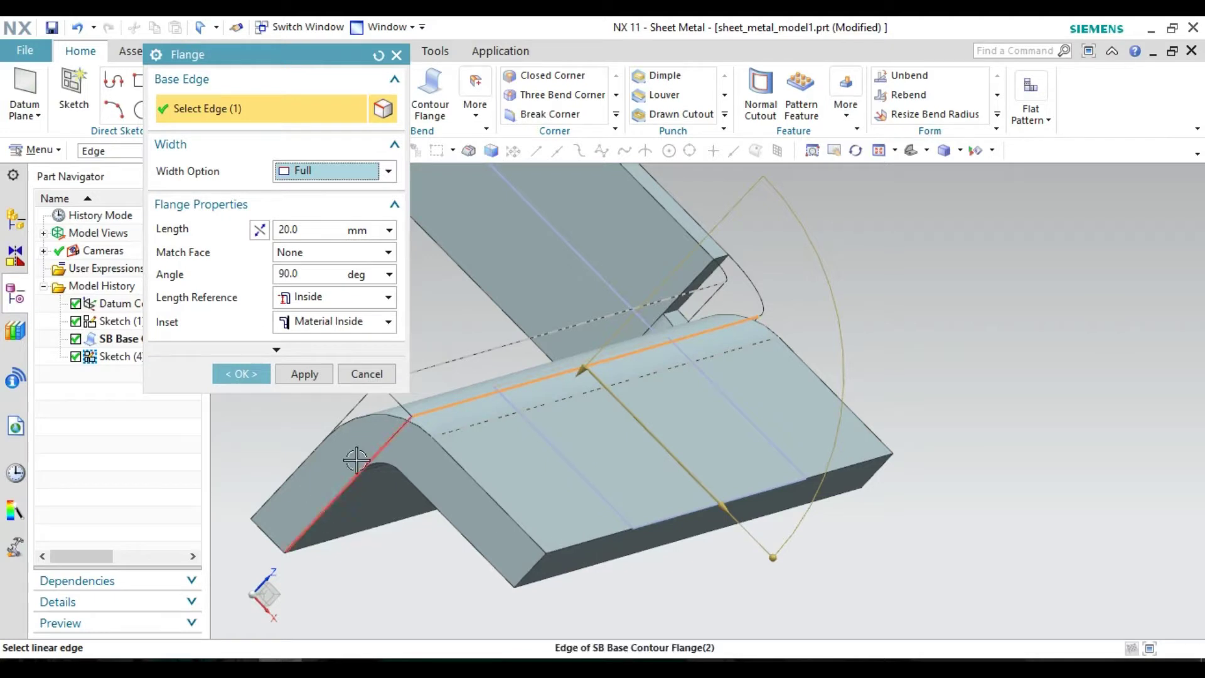
scroll(575, 228, up, 3)
scroll(574, 228, down, 3)
scroll(574, 228, down, 2)
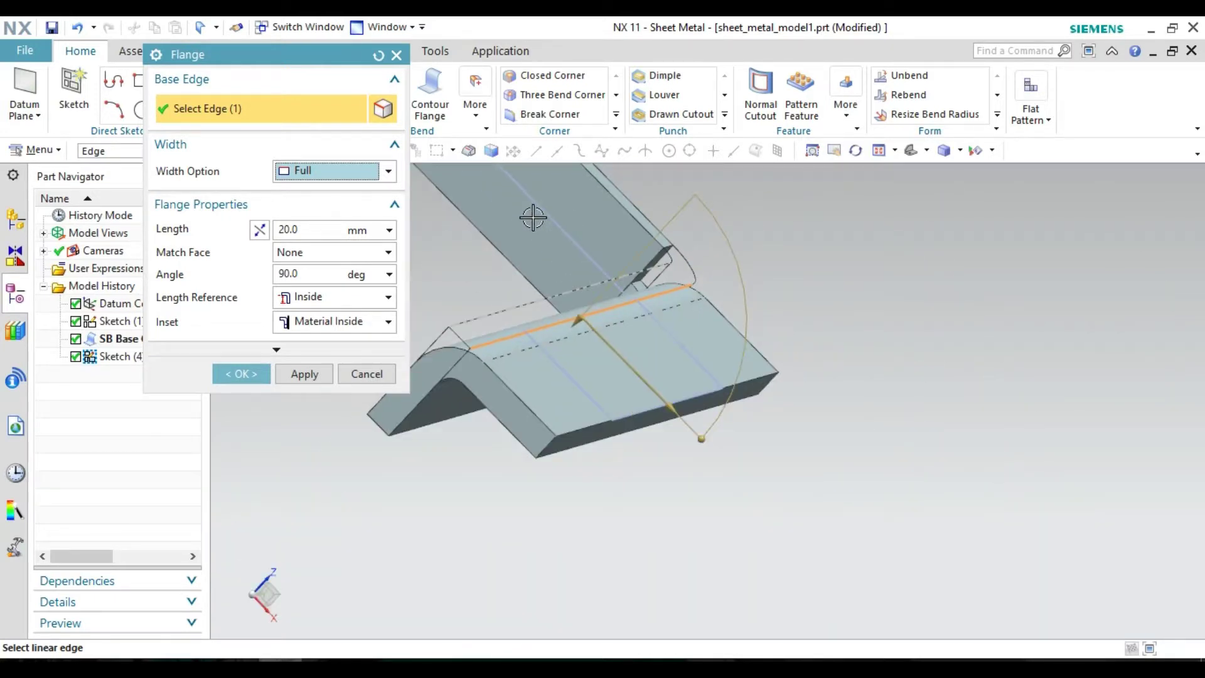
shift+middle_drag(546, 241, 547, 429)
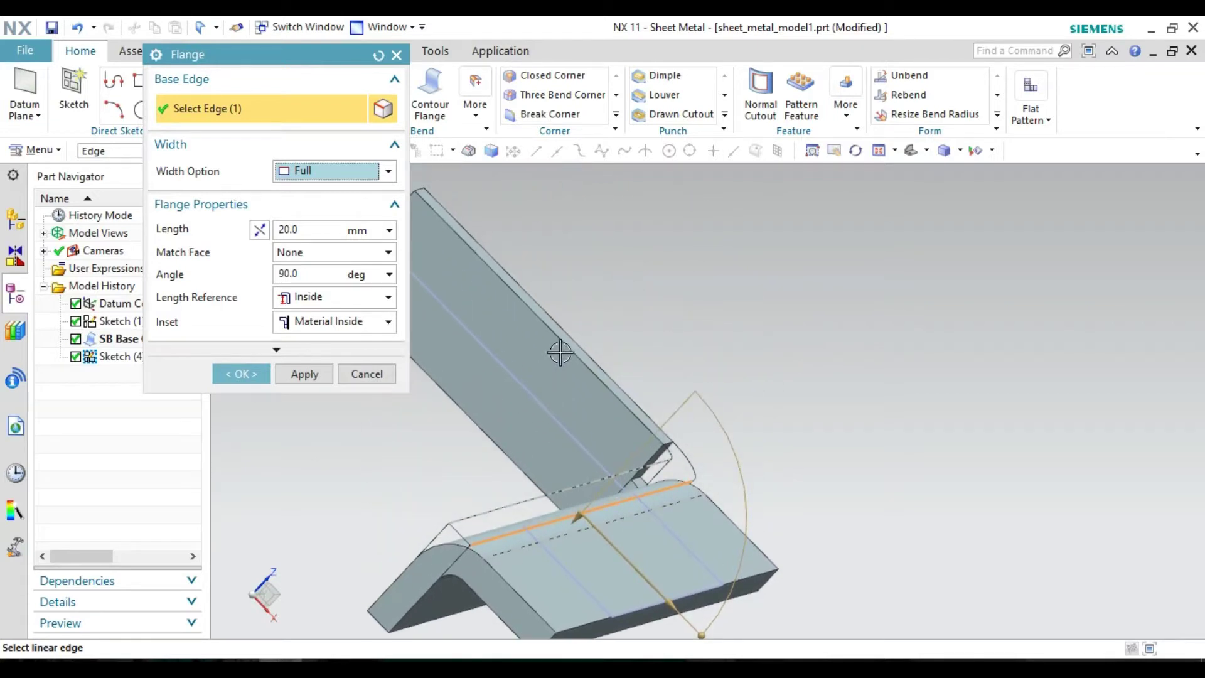
click(564, 342)
mouse_move(715, 314)
middle_down()
mouse_move(612, 306)
mouse_move(635, 299)
mouse_move(656, 374)
mouse_move(728, 394)
mouse_move(713, 304)
mouse_move(637, 371)
mouse_move(634, 398)
middle_up()
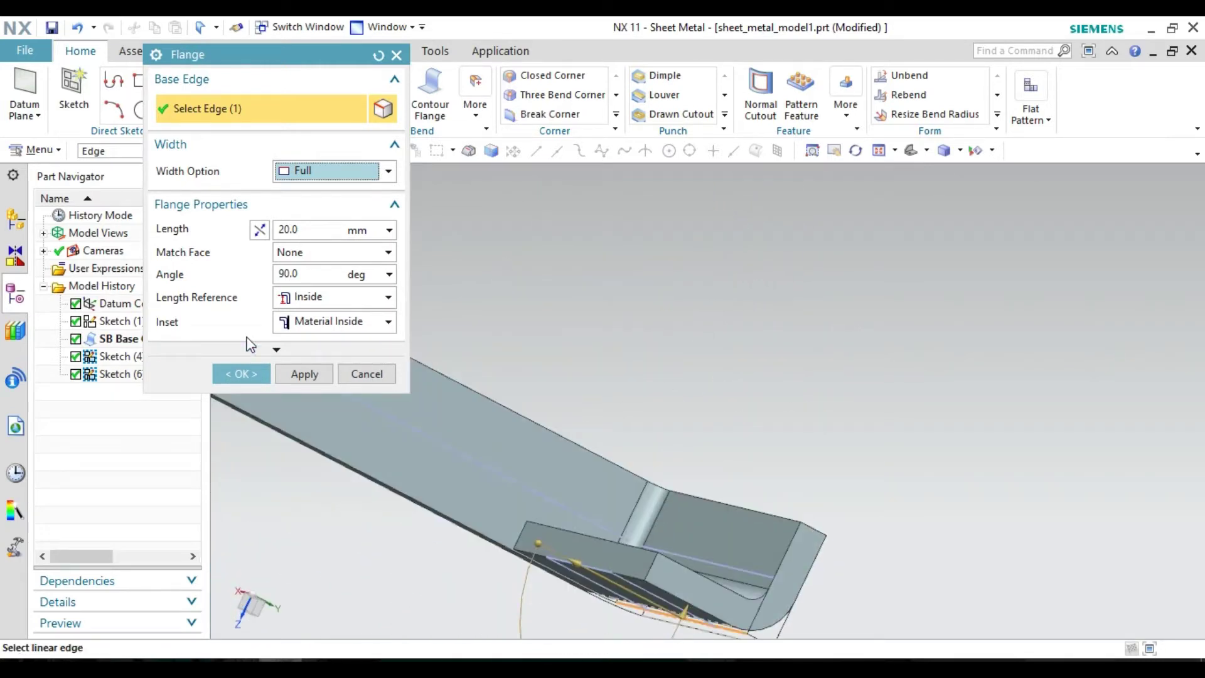
click(387, 173)
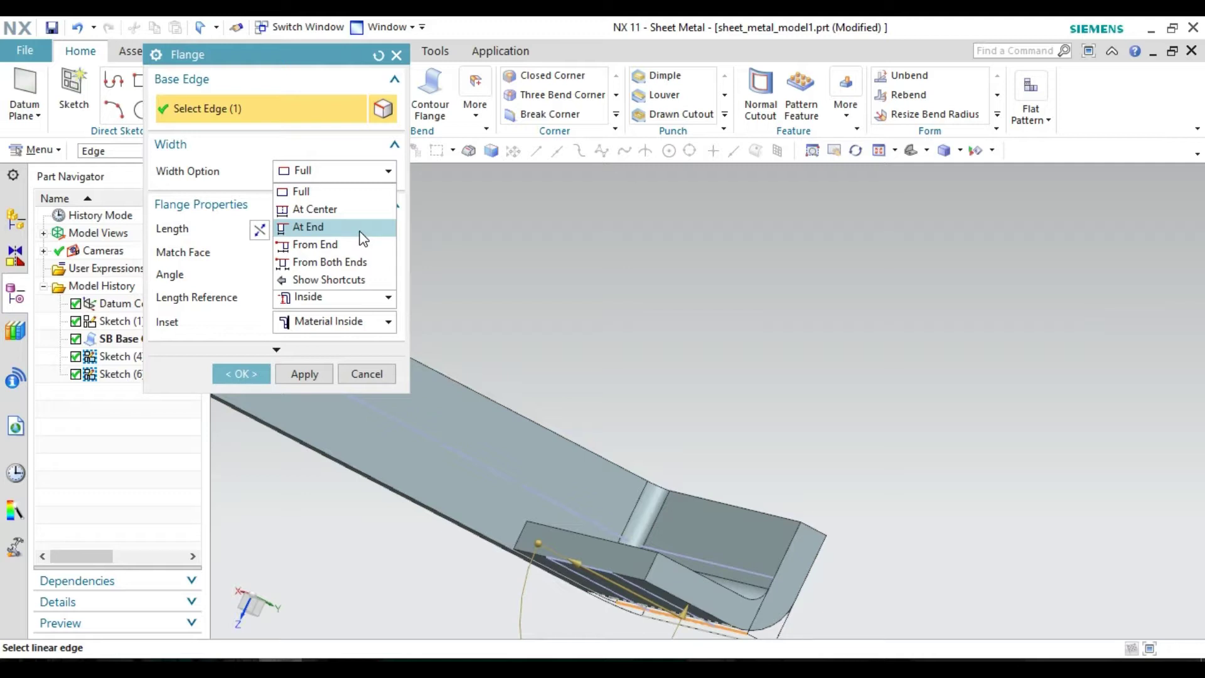
Set the flange width option to At End, starting from the edge's end point.
click(369, 211)
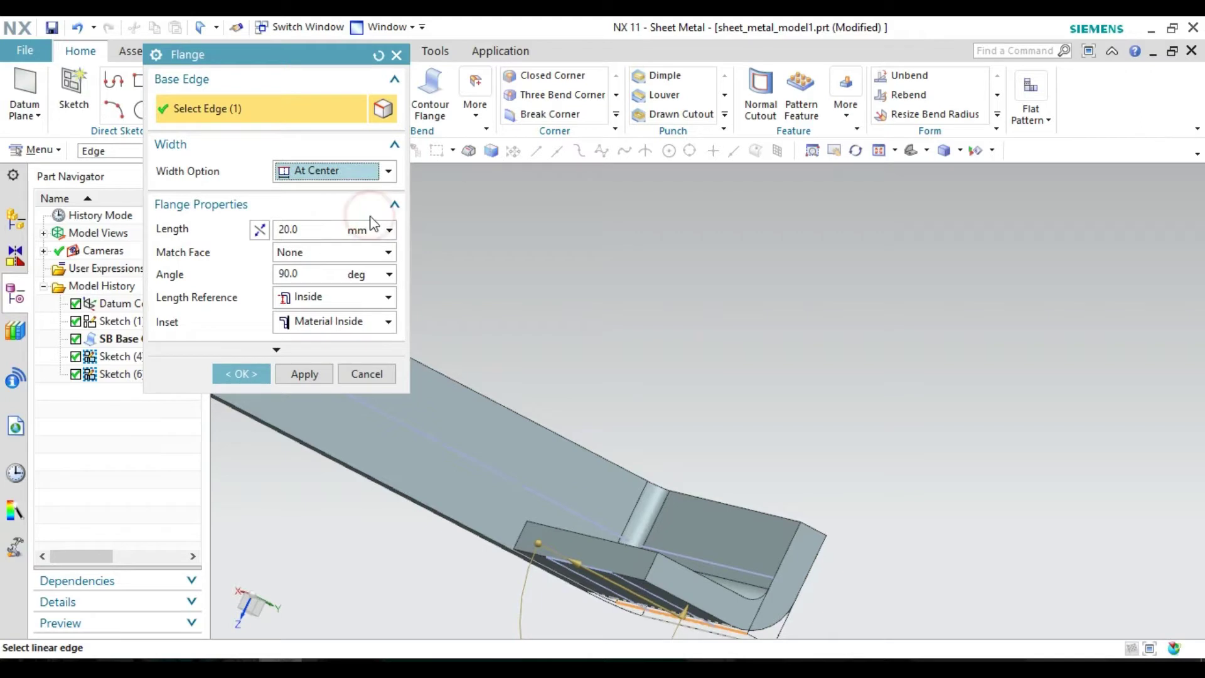
mouse_move(439, 577)
middle_down()
mouse_move(533, 592)
mouse_move(518, 578)
middle_up()
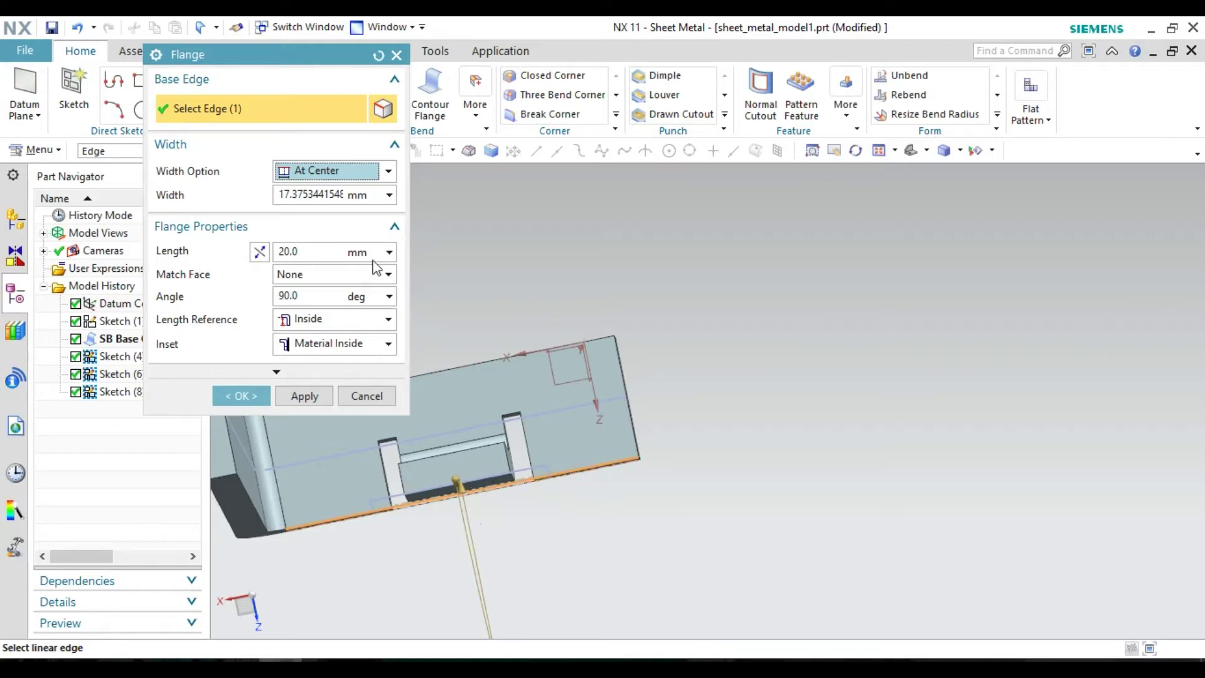
click(258, 251)
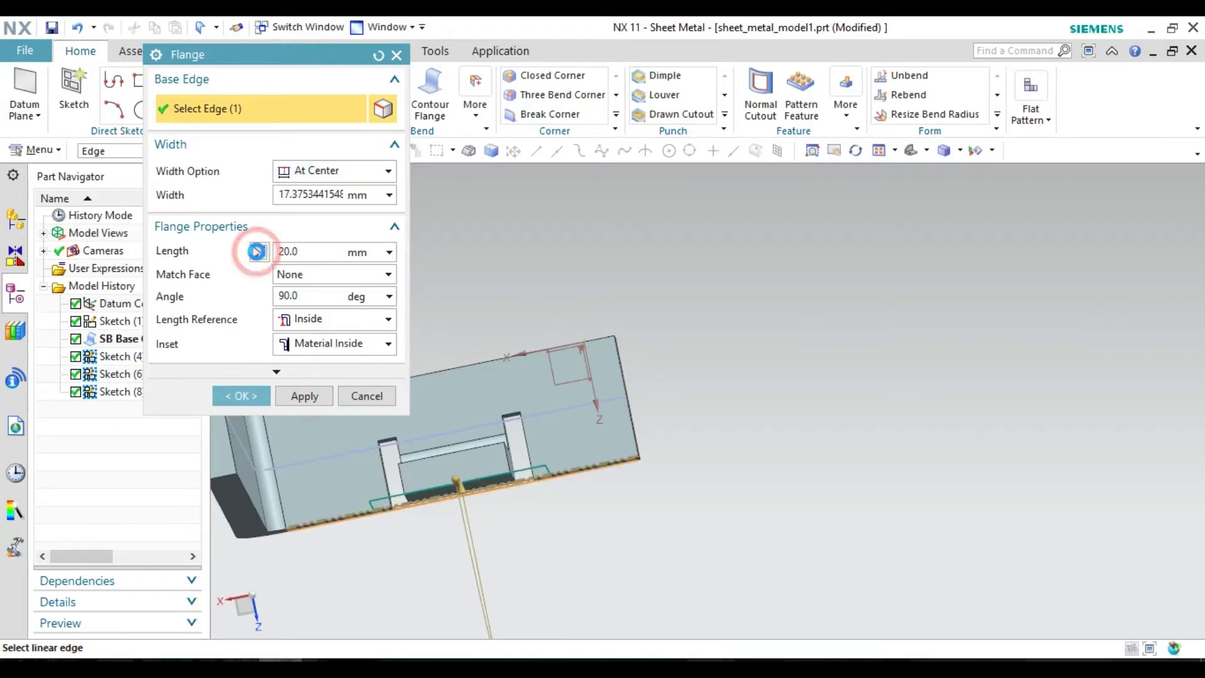
click(389, 171)
click(314, 227)
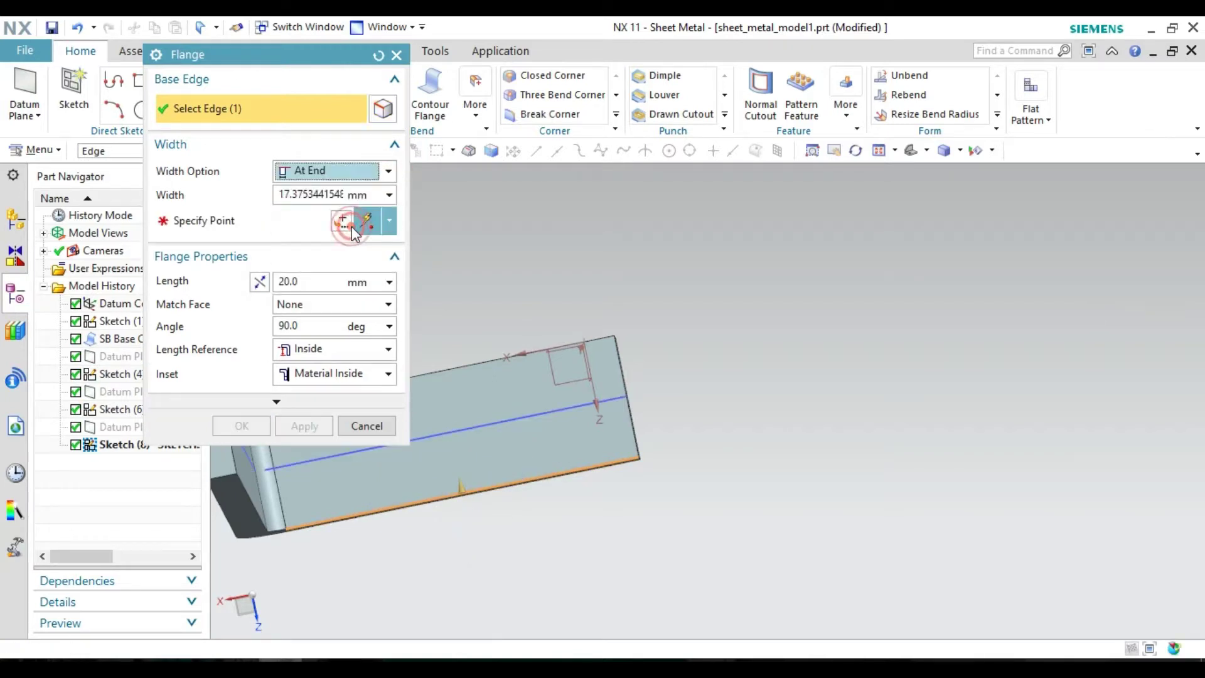
mouse_move(543, 284)
middle_down()
mouse_move(415, 323)
mouse_move(425, 342)
middle_up()
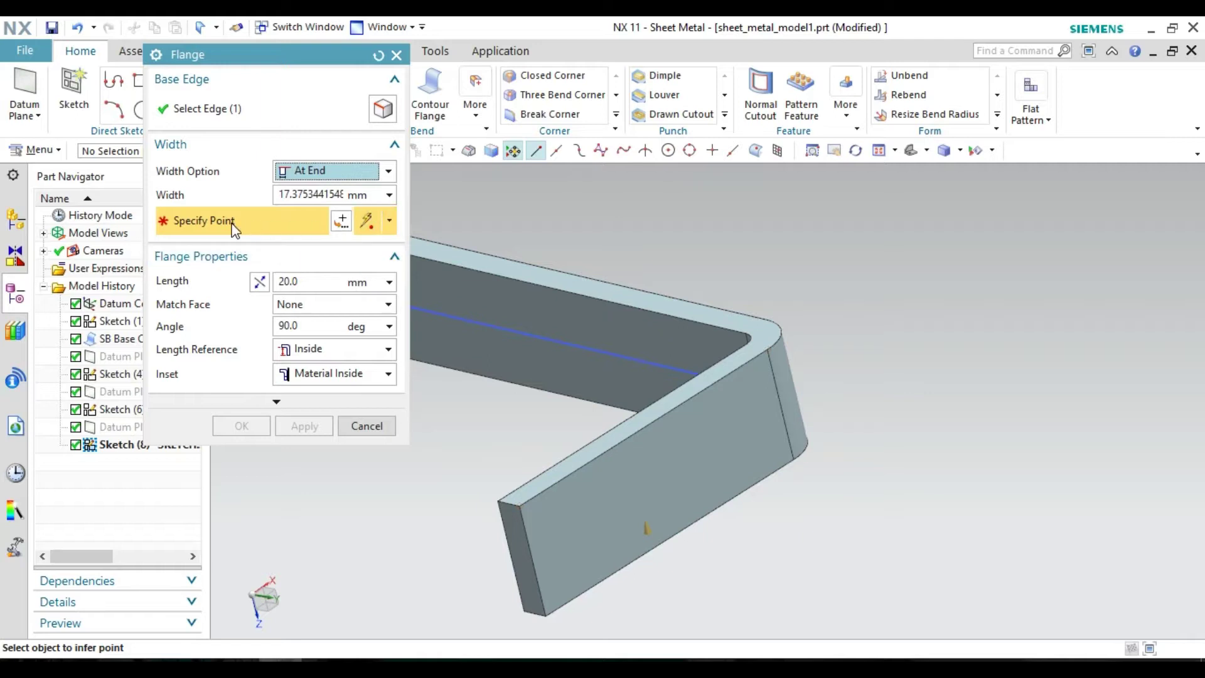
click(523, 499)
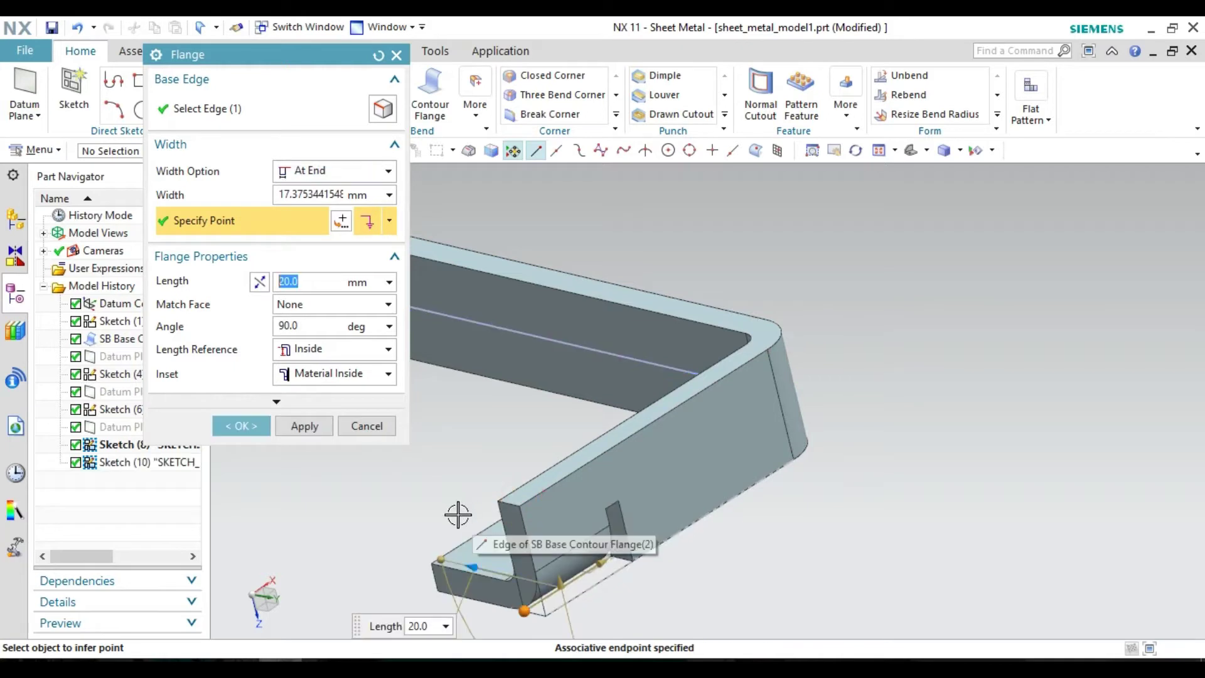
middle_drag(404, 604, 513, 634)
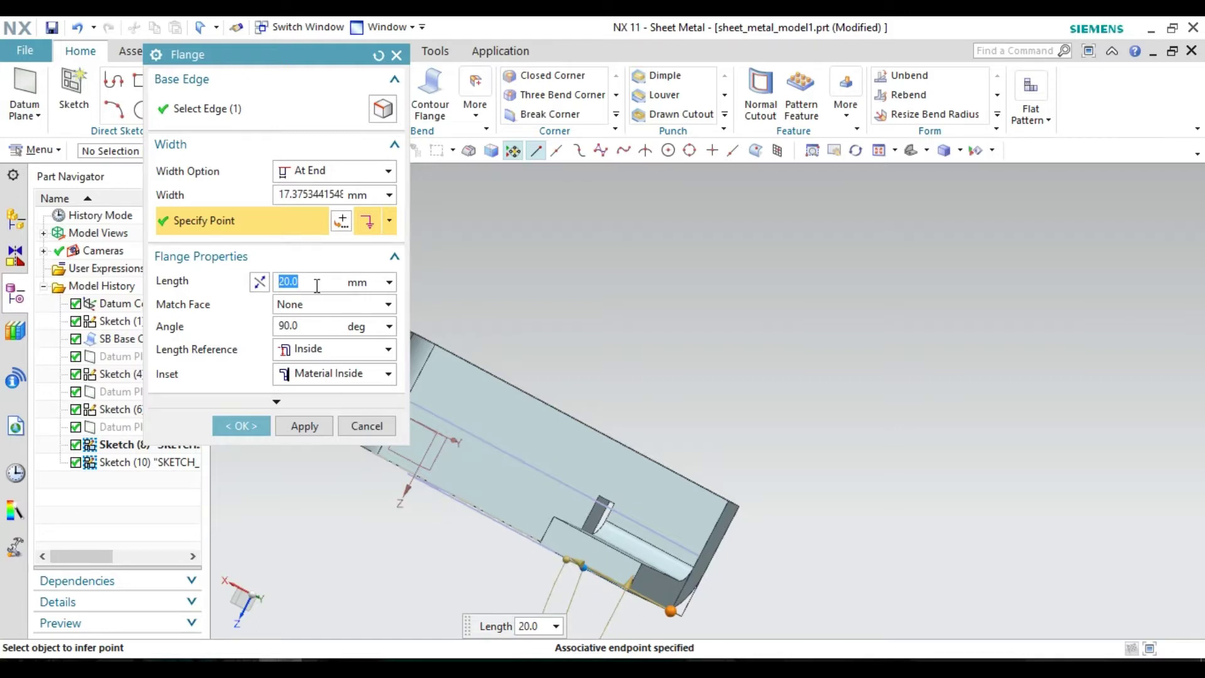
Set the flange length to 30 mm after trying 25 and flipping direction.
text(25)
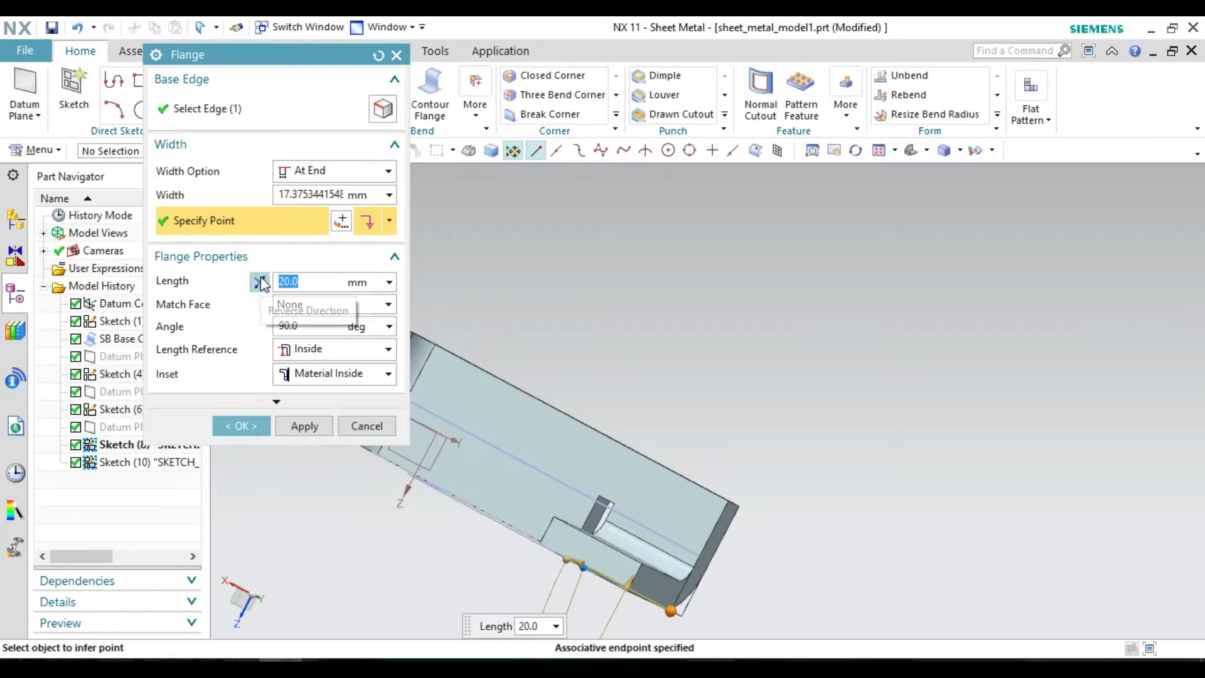
key(Return)
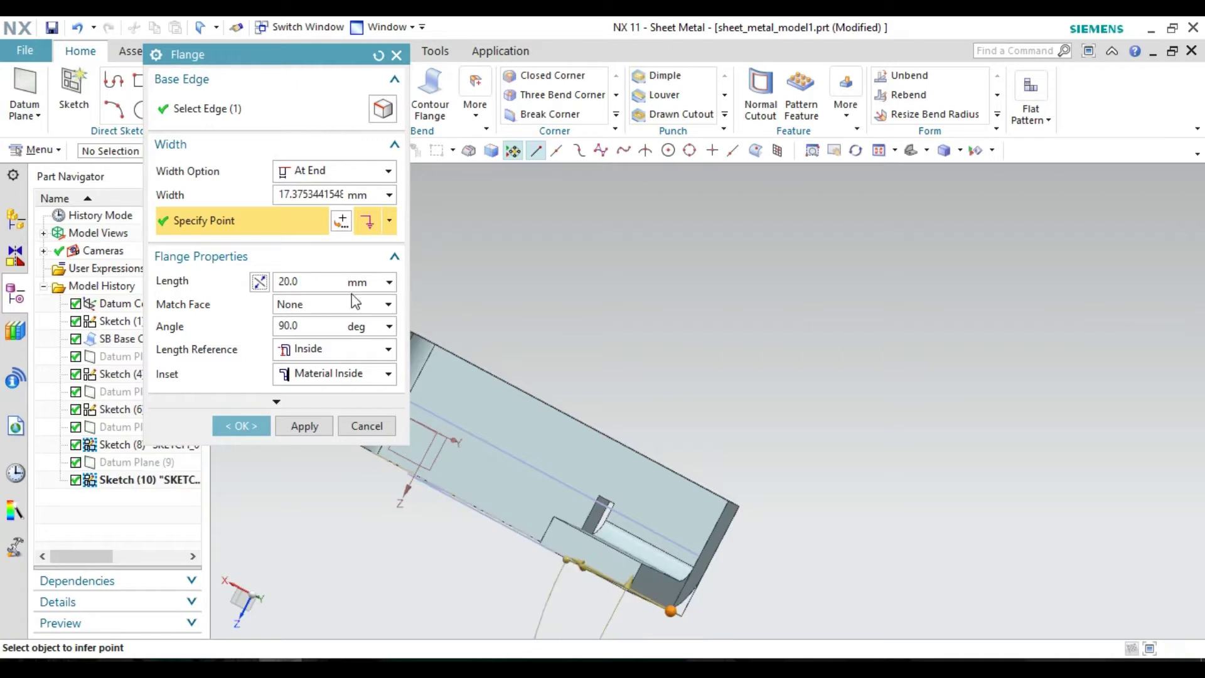
click(260, 284)
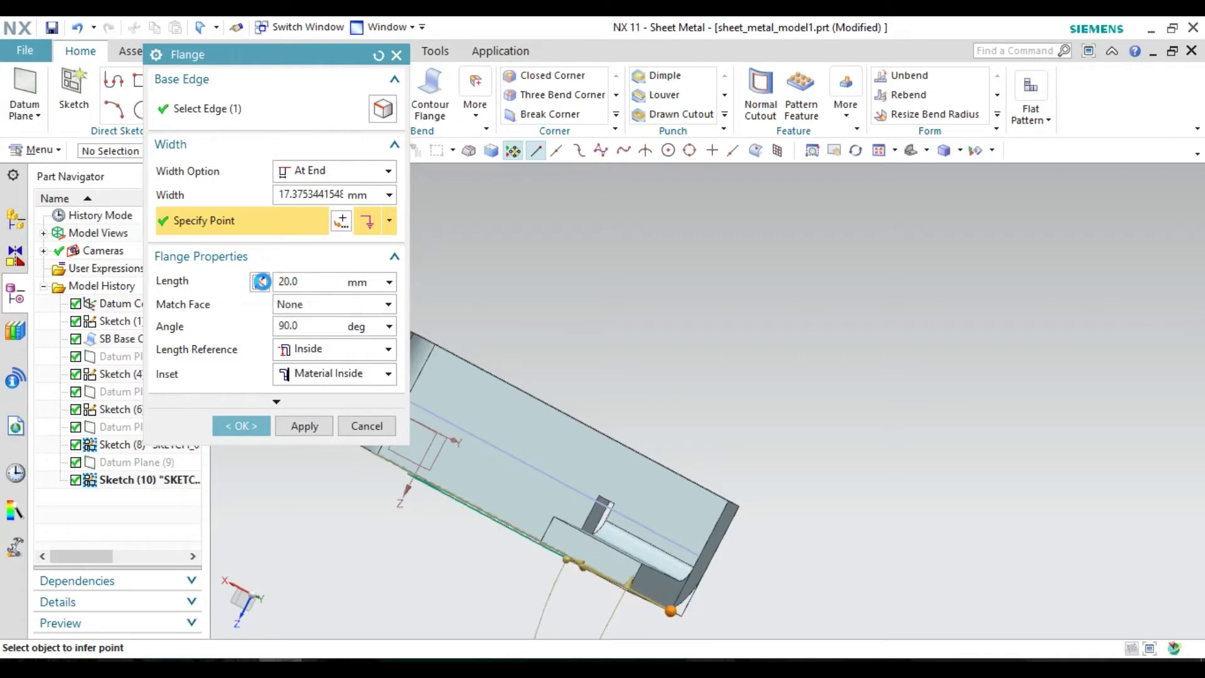
middle_drag(1123, 398, 916, 485)
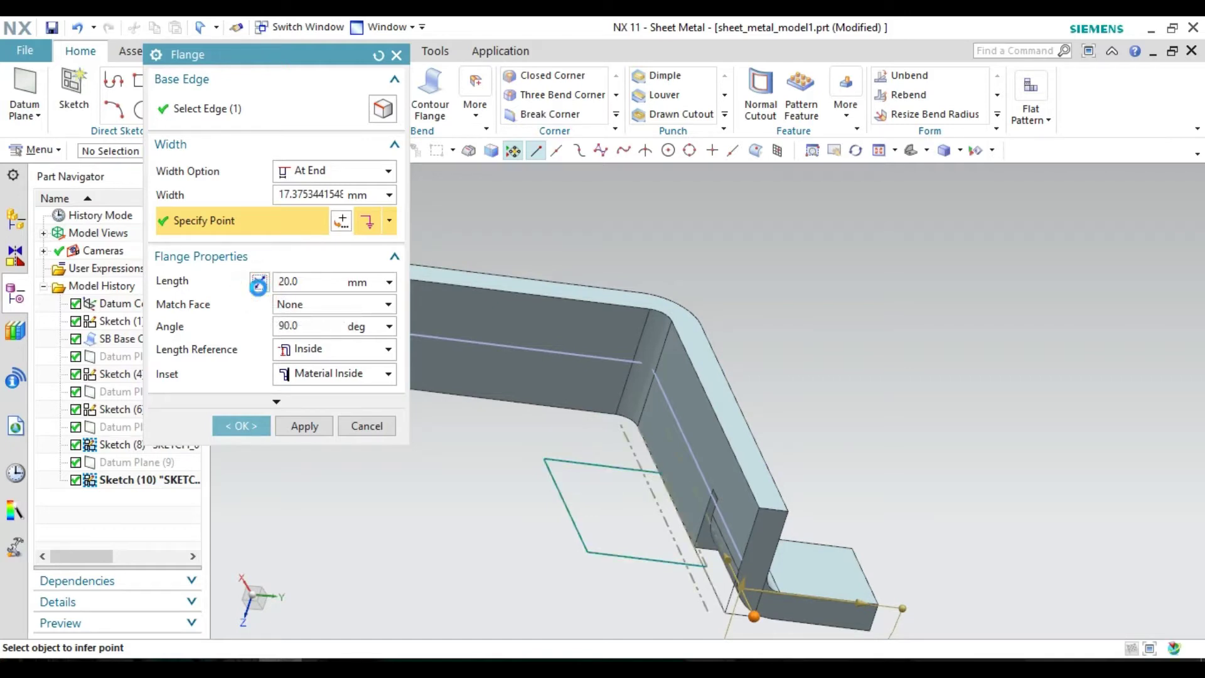
click(259, 282)
double_click(317, 288)
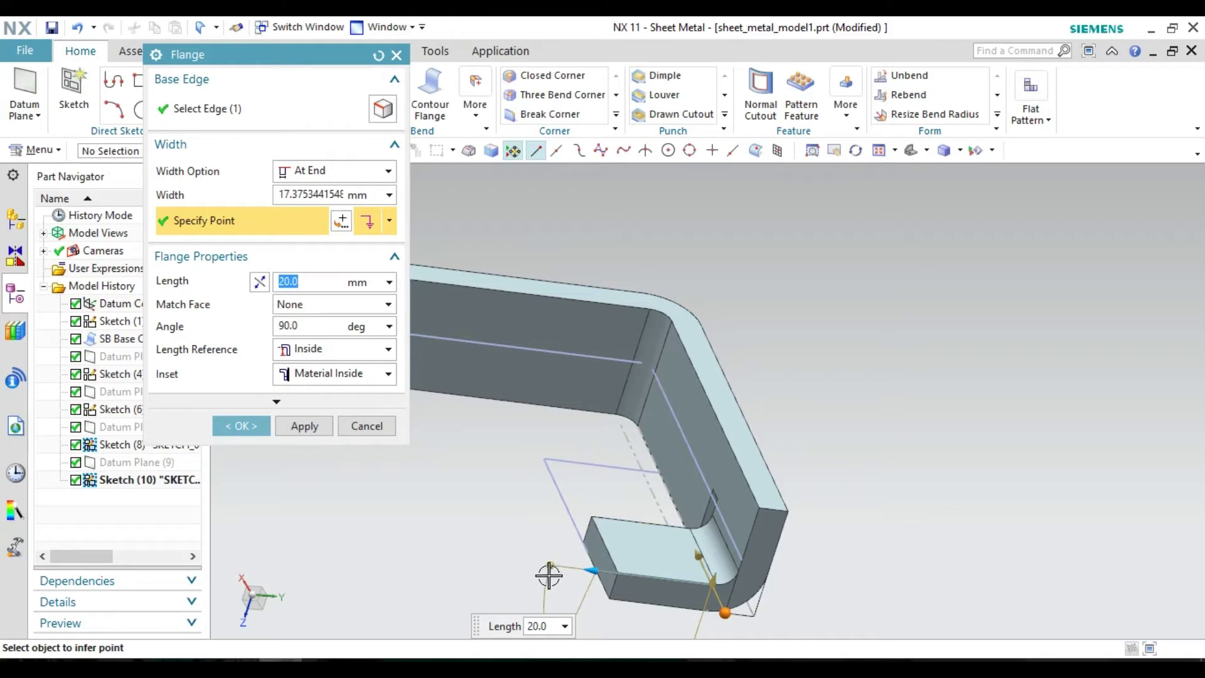
text(30)
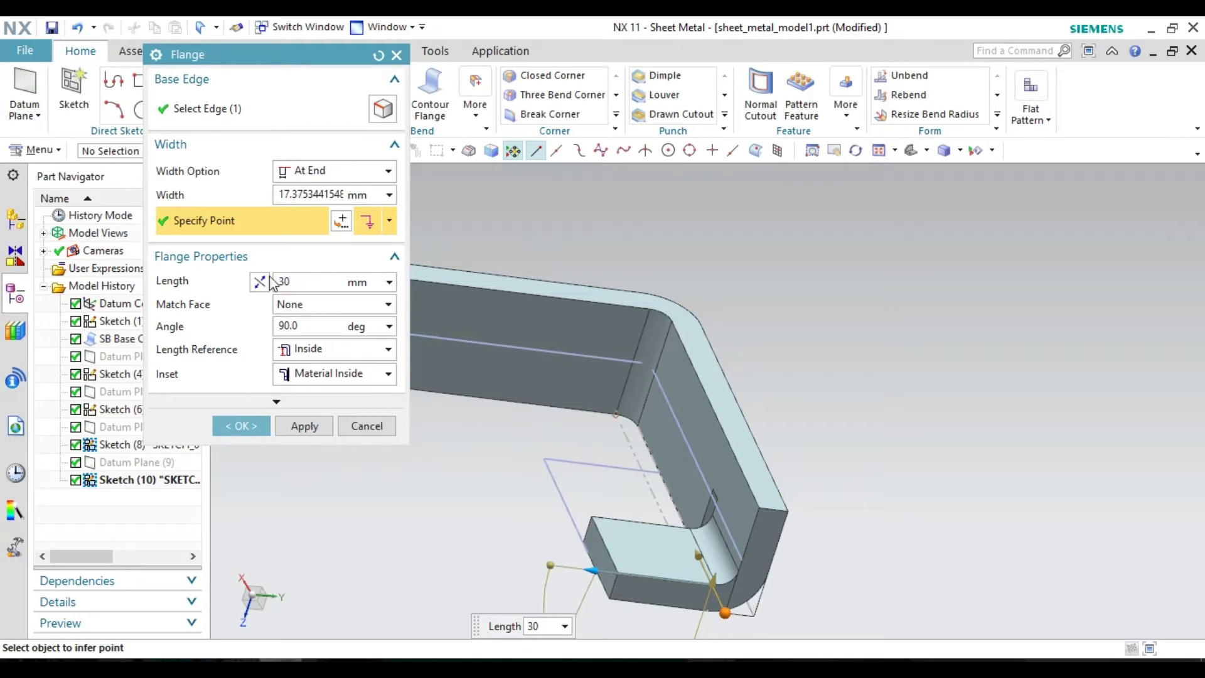
key(Return)
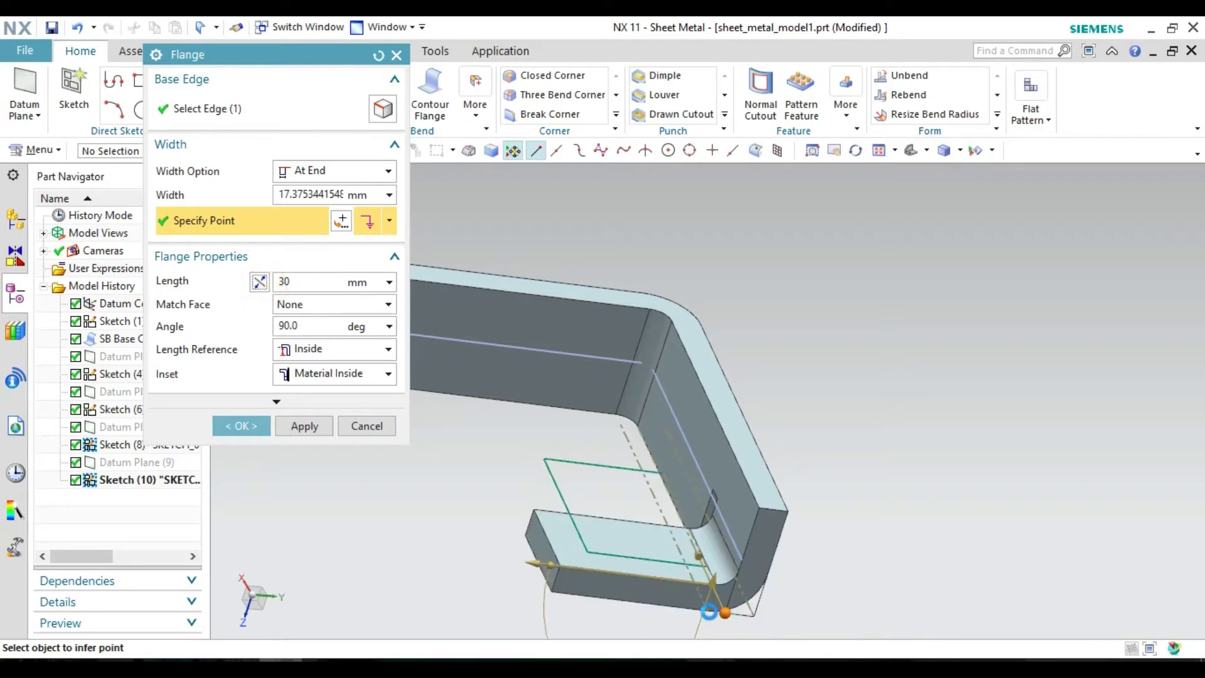
Move the start to the edge's other end, reverse direction, and keep Match Face None.
click(708, 612)
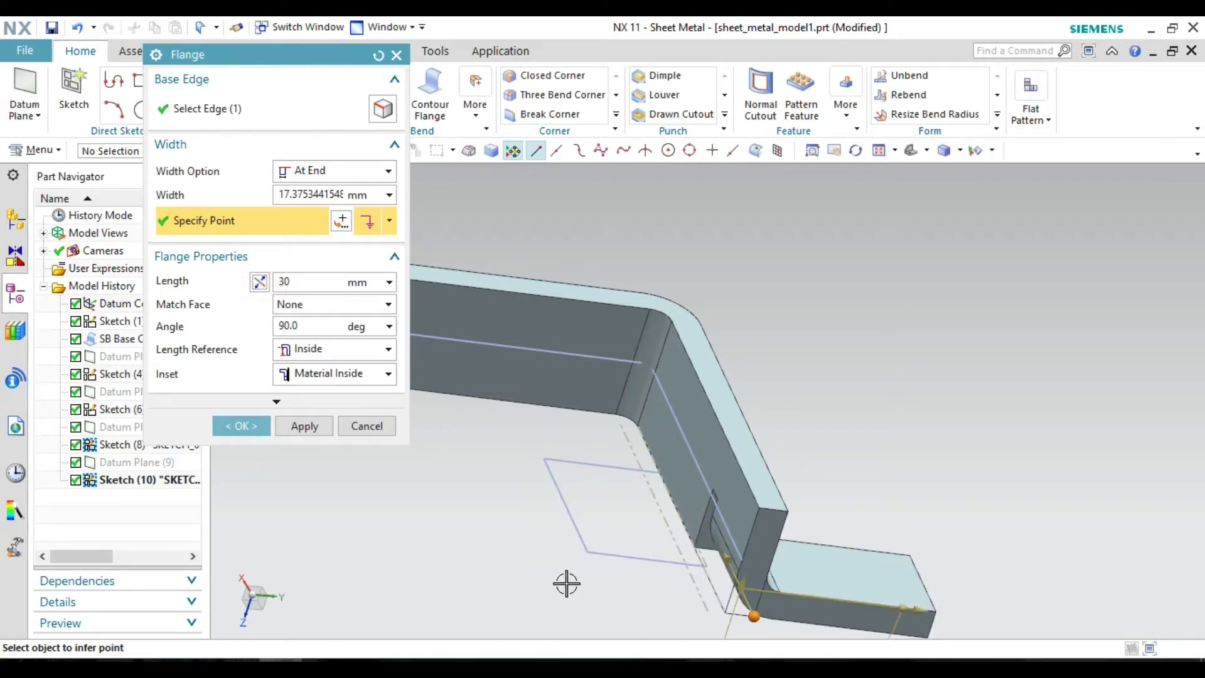
click(259, 282)
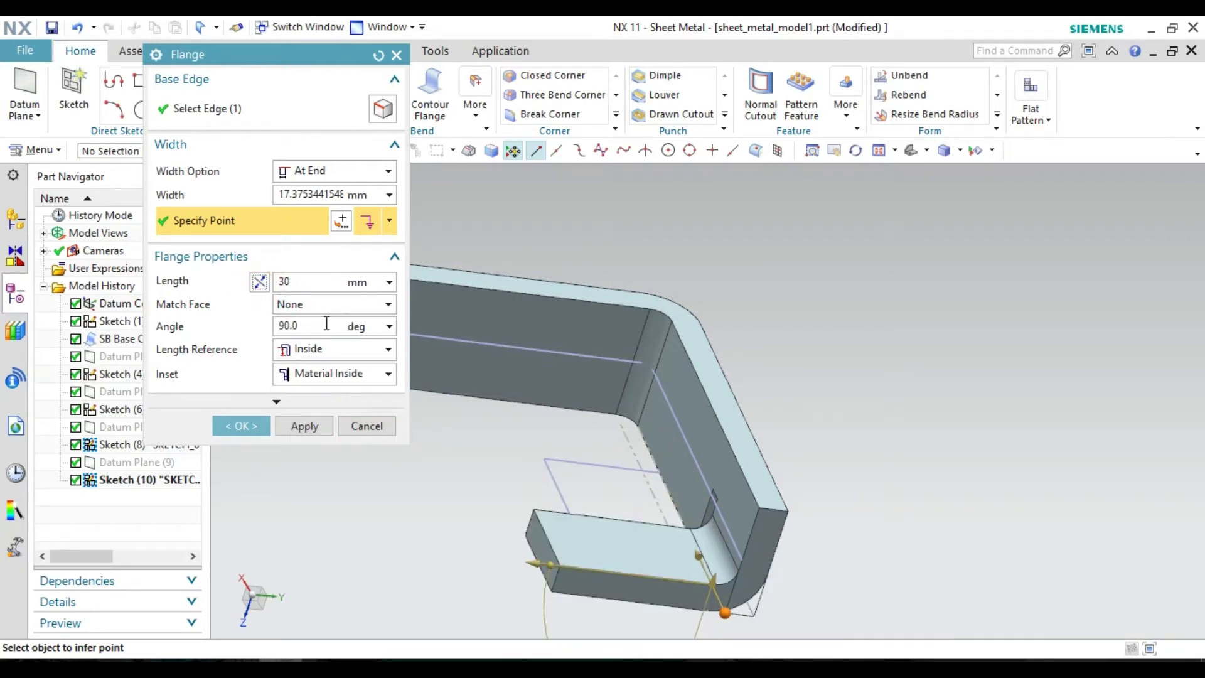
click(387, 306)
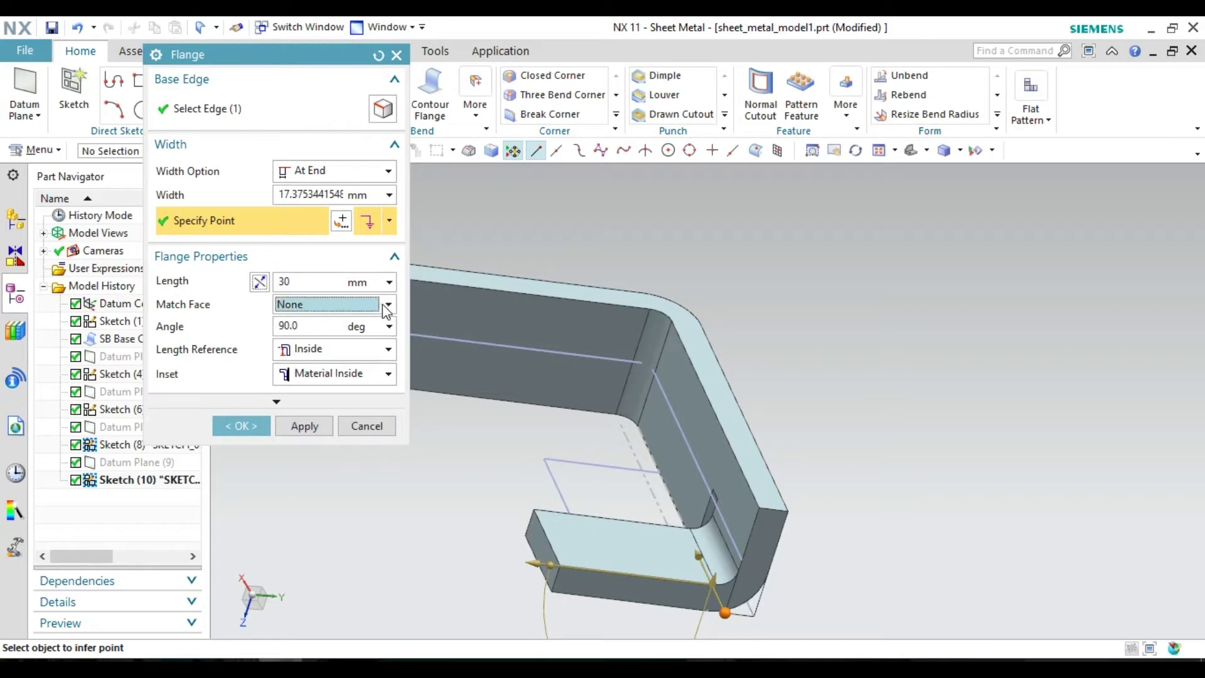
click(383, 304)
click(386, 306)
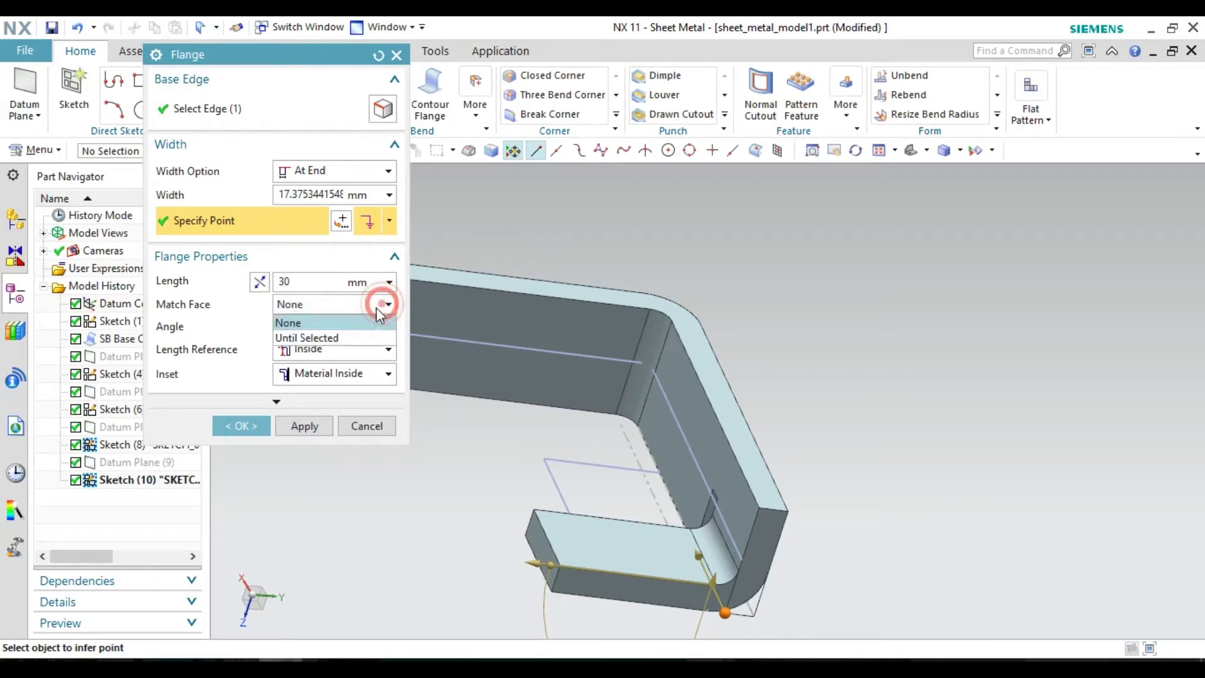
click(331, 324)
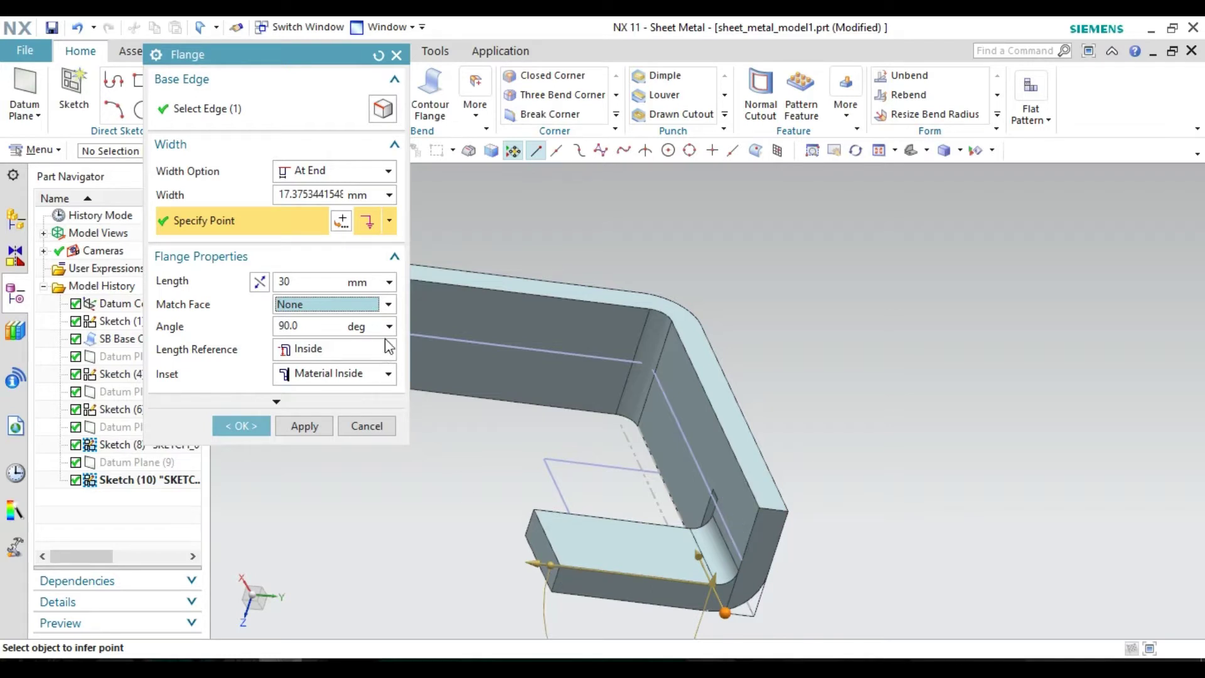
click(313, 327)
text(30)
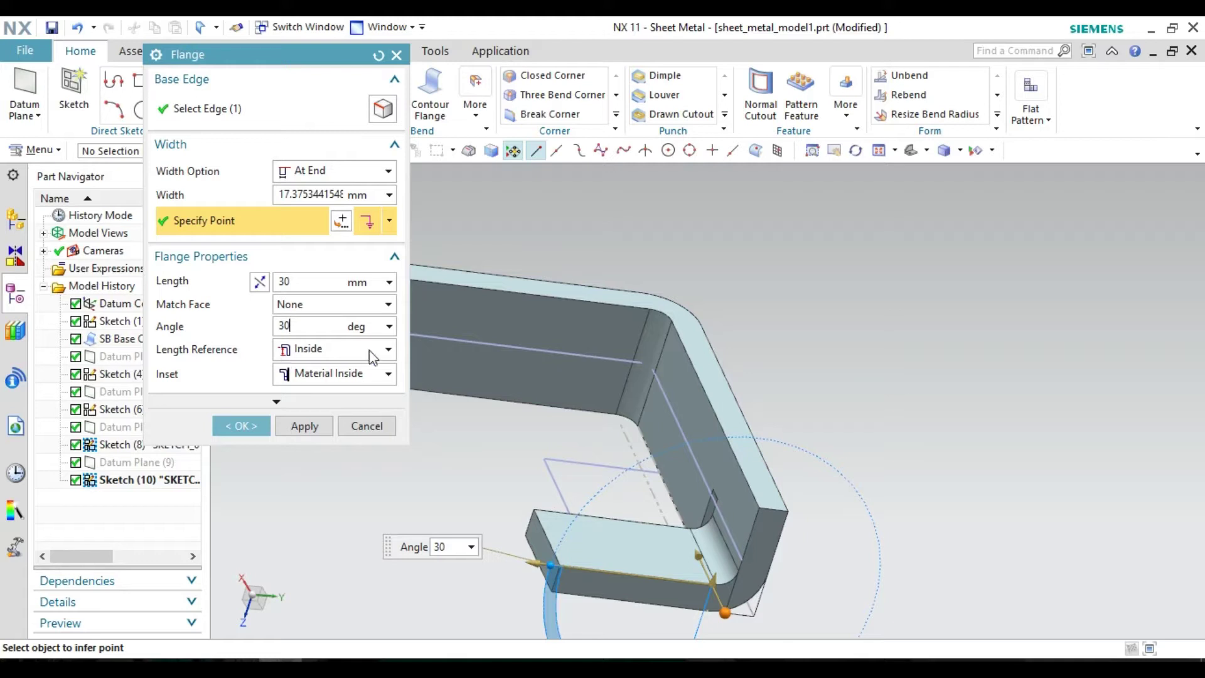
Drag the angle handle to tilt the partial 30 mm flange to 64°.
mouse_move(473, 465)
middle_down()
mouse_move(491, 435)
mouse_move(492, 489)
middle_up()
mouse_move(574, 590)
mouse_down()
mouse_move(626, 292)
mouse_move(600, 562)
mouse_move(564, 528)
mouse_up()
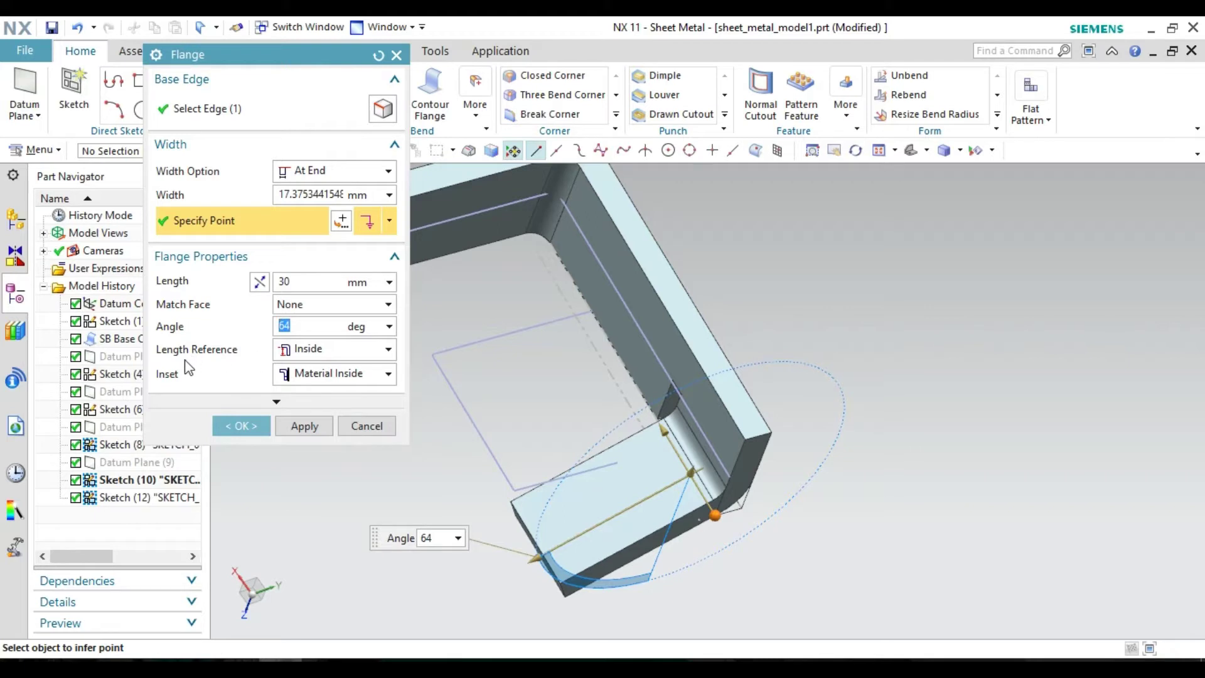
Set the flange length reference to Inside after trying Outside and Web.
click(389, 352)
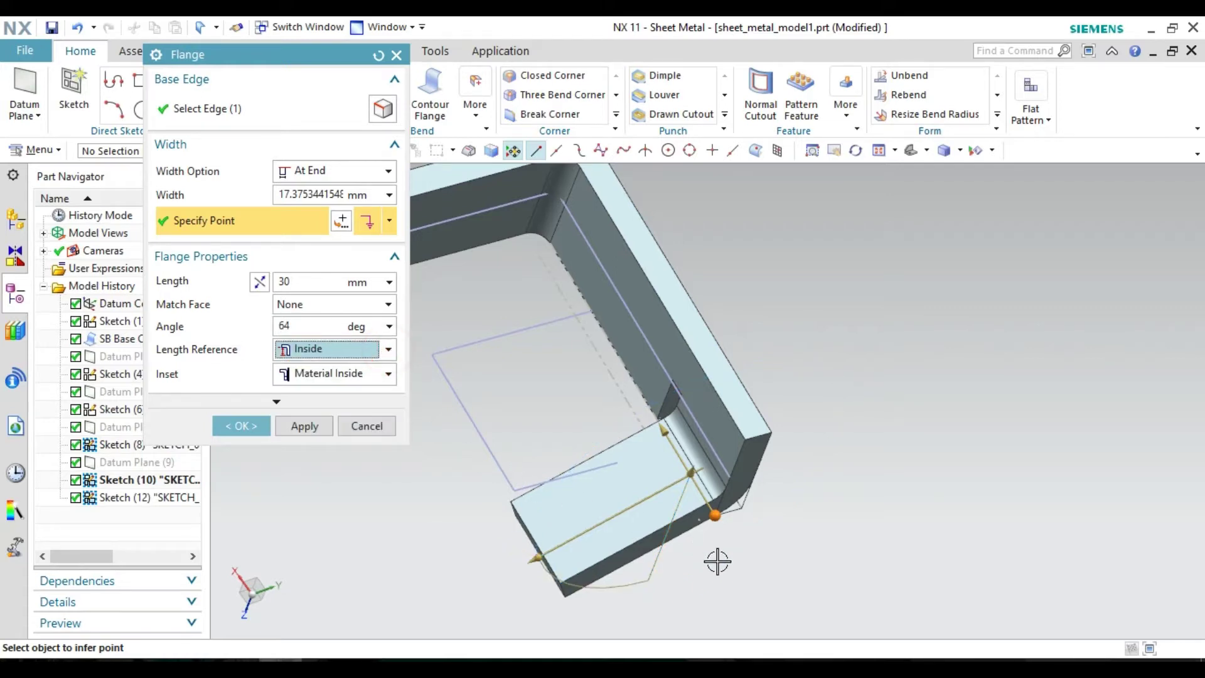
middle_drag(717, 560, 697, 559)
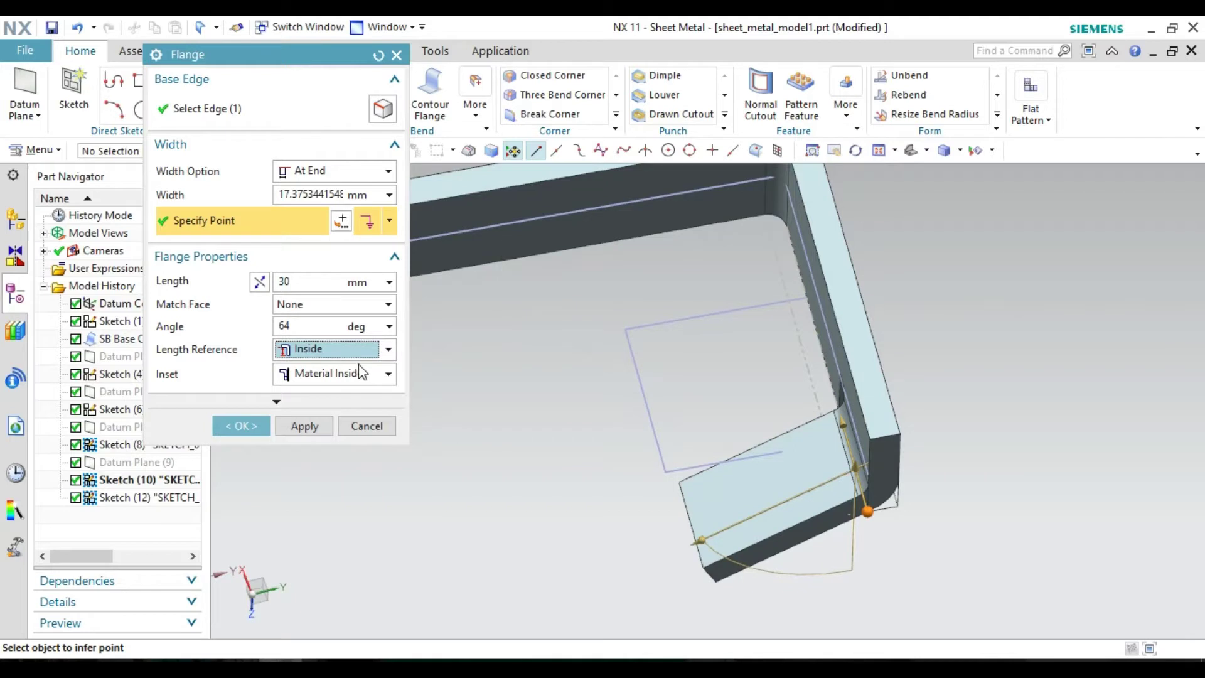
click(389, 351)
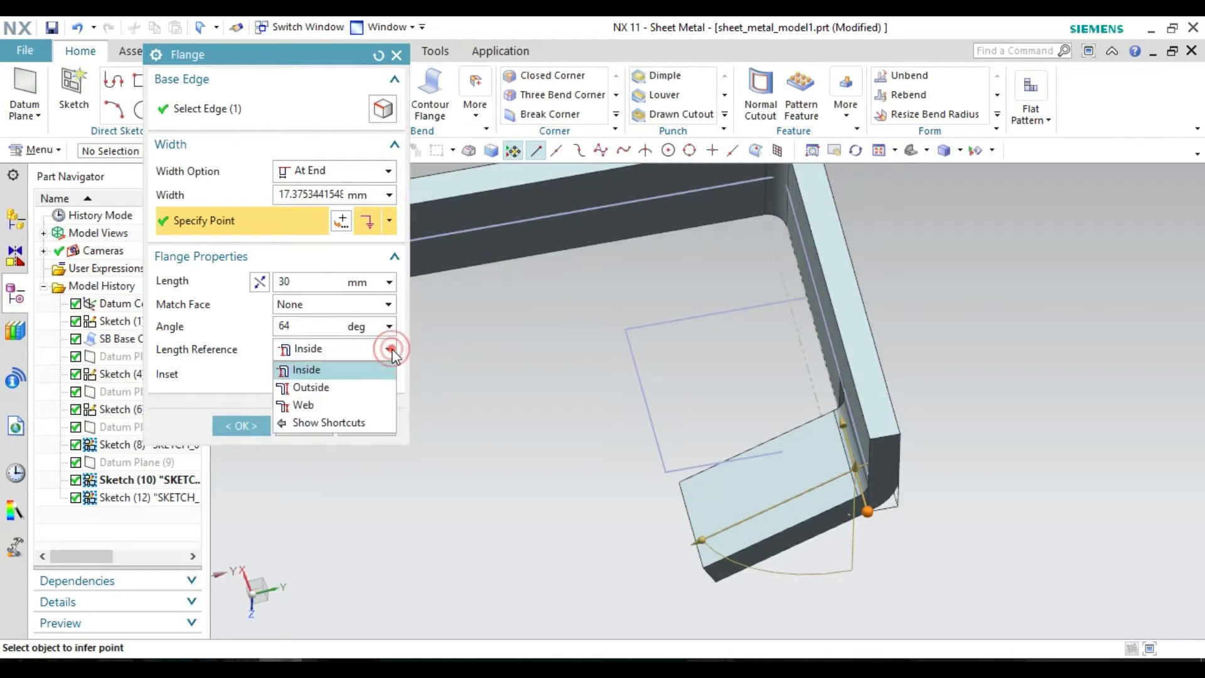
click(330, 387)
middle_drag(851, 598, 853, 592)
scroll(854, 592, down, 1)
scroll(853, 592, up, 3)
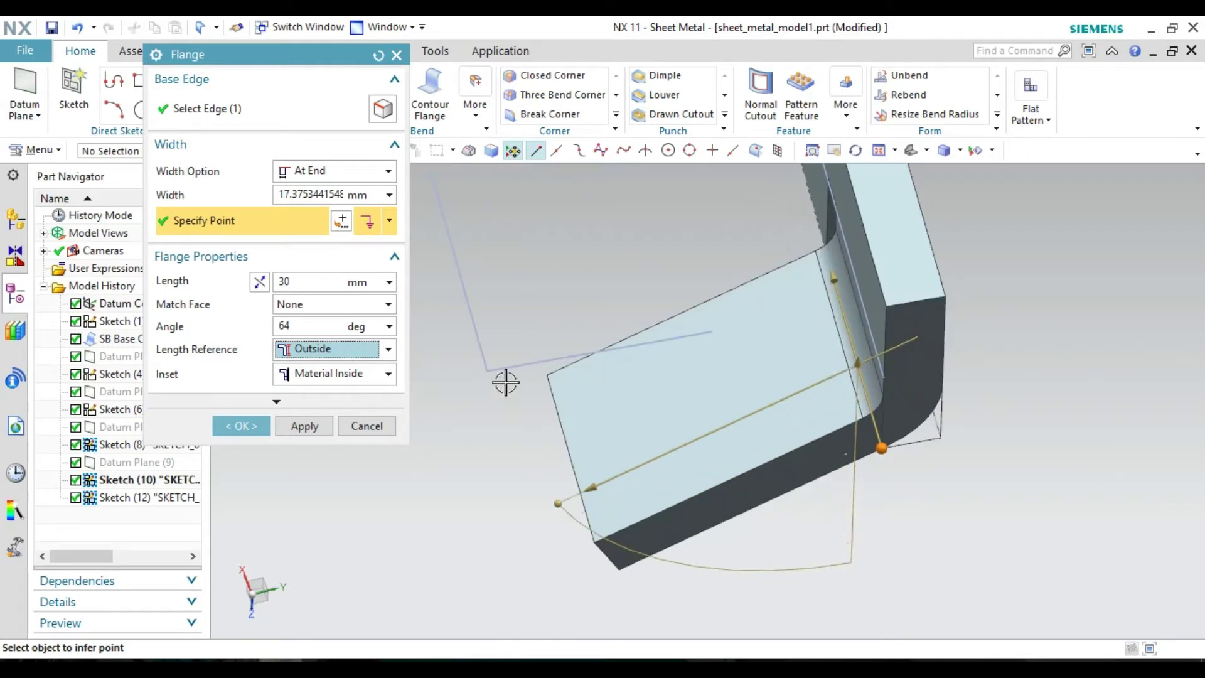
click(387, 352)
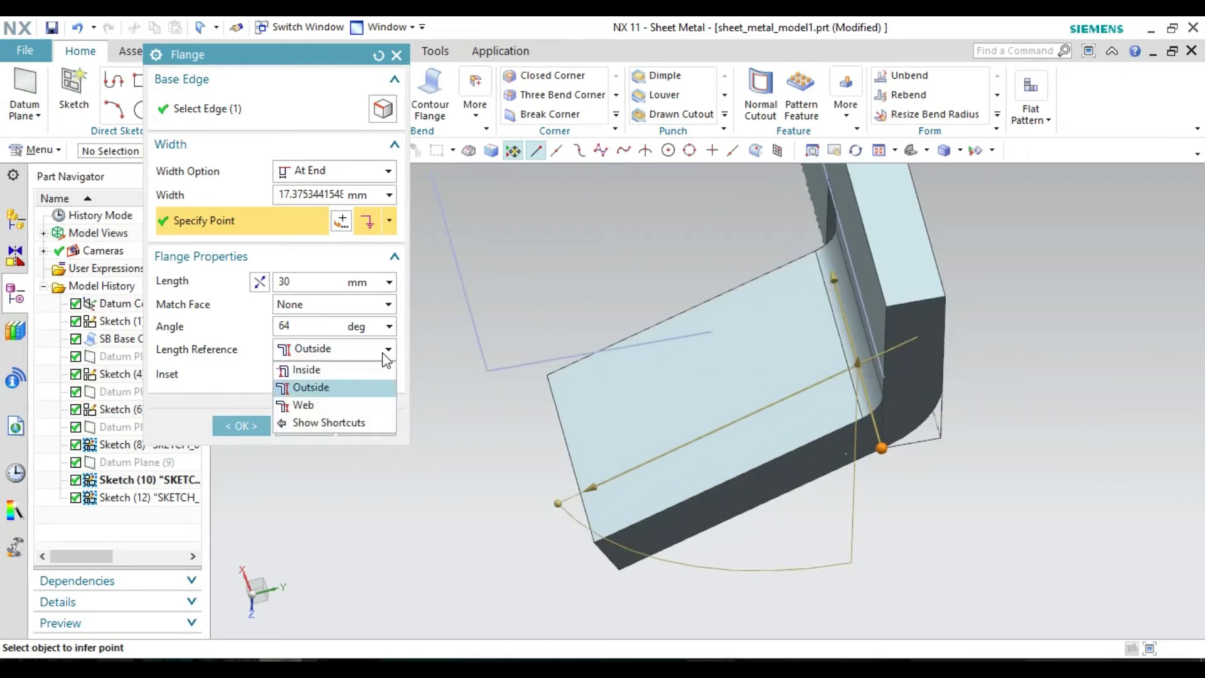
click(352, 404)
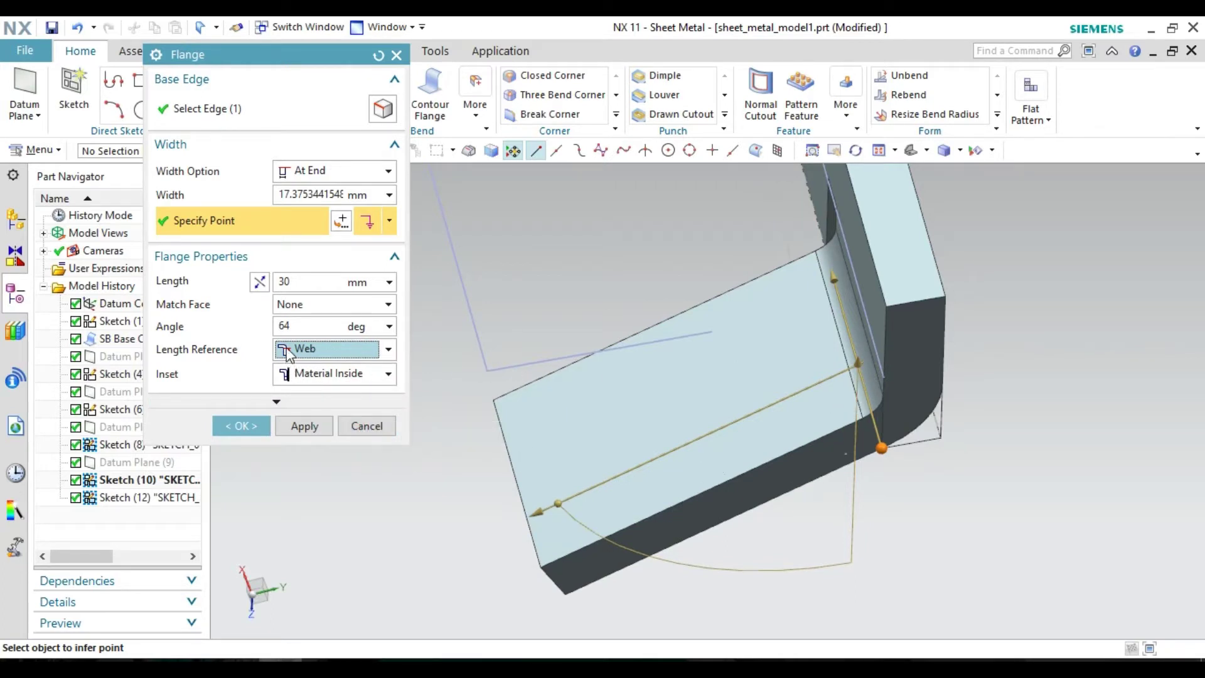
click(387, 352)
click(341, 404)
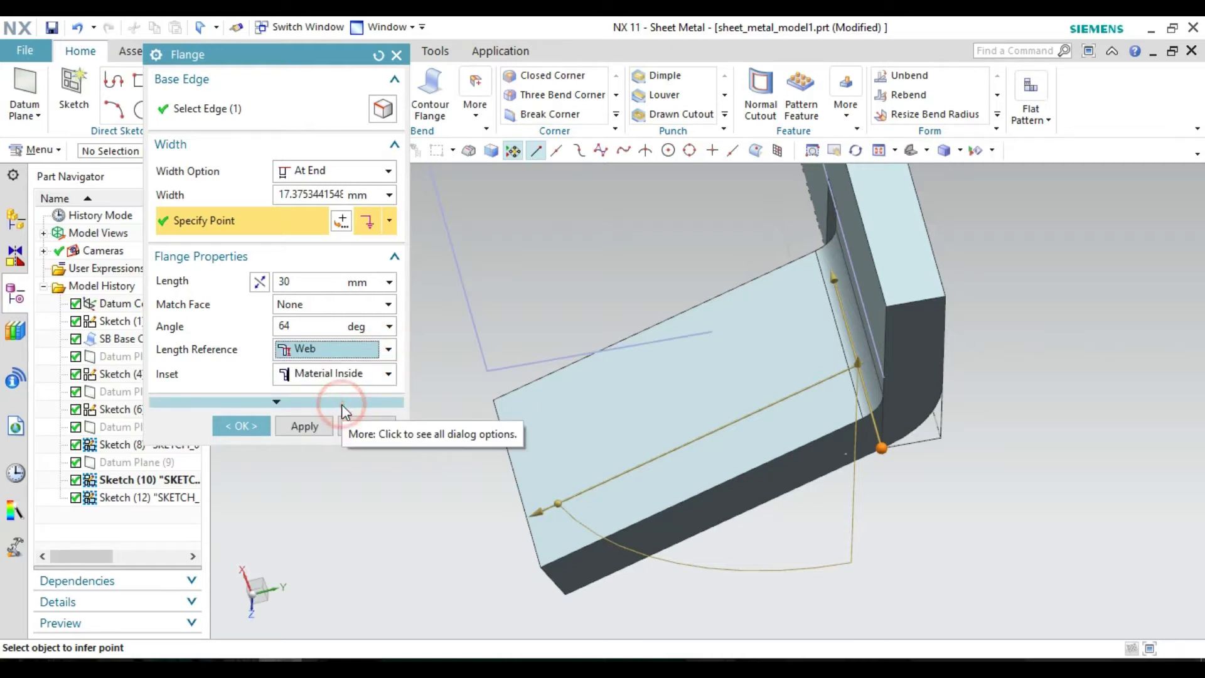
click(388, 350)
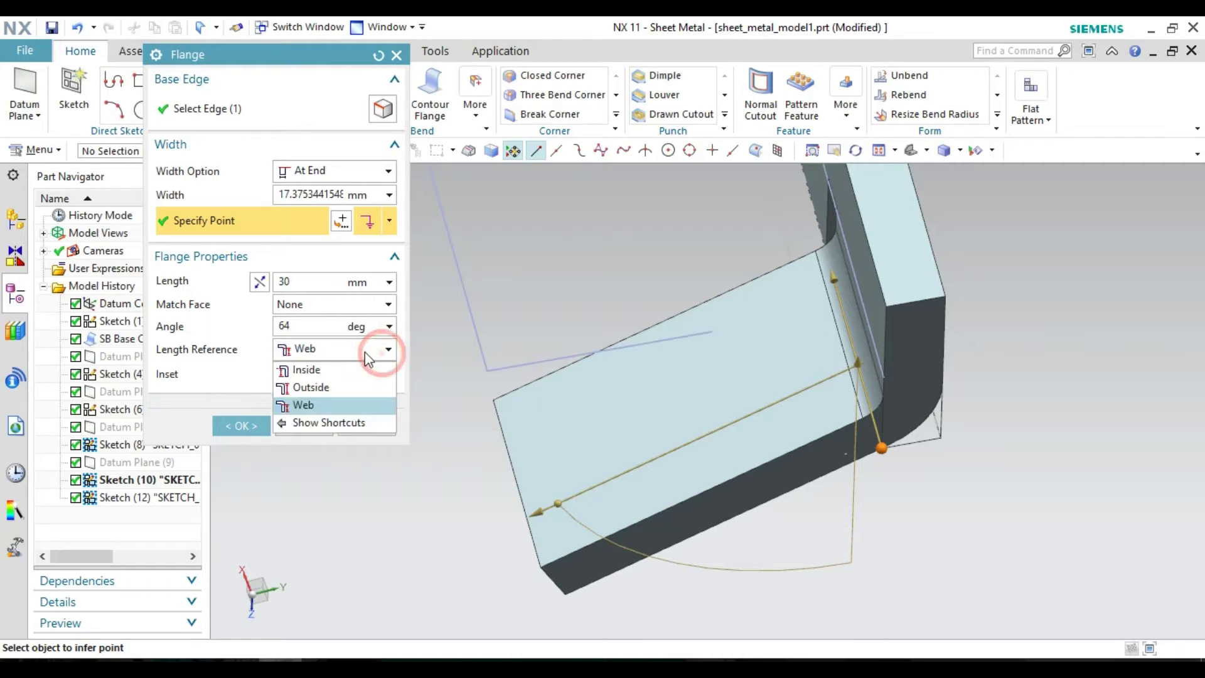
click(321, 377)
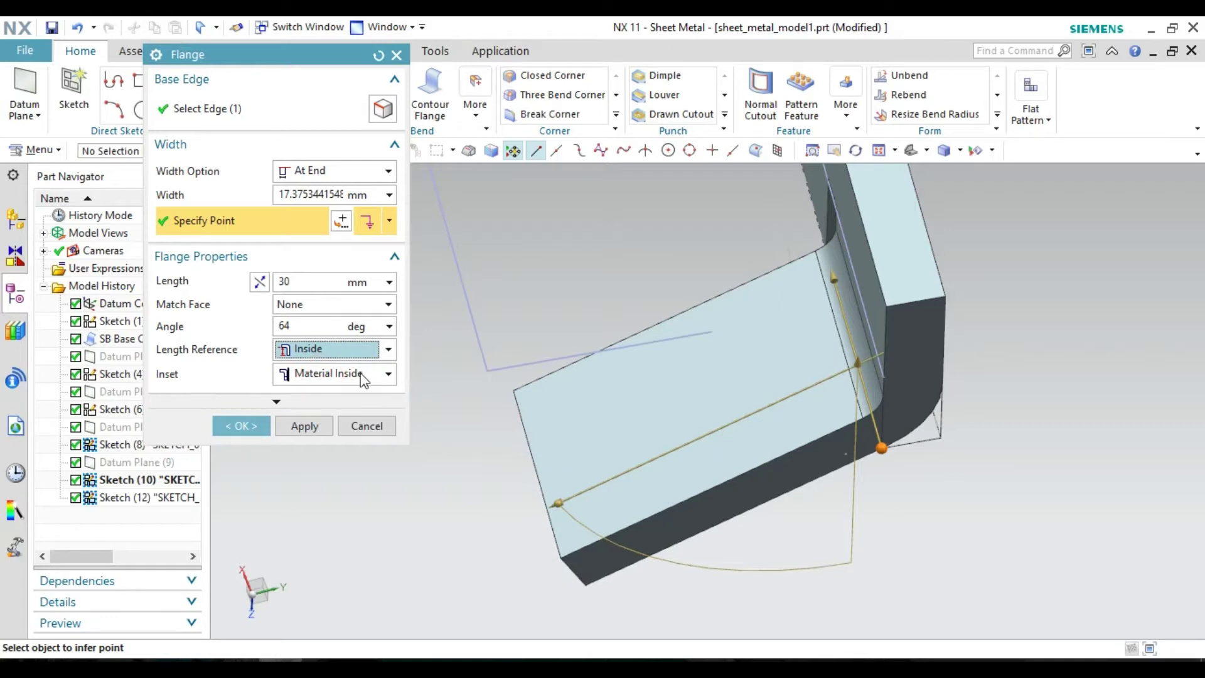
Set the inset to Material Outside and create the 30 mm, 64° flange.
click(385, 375)
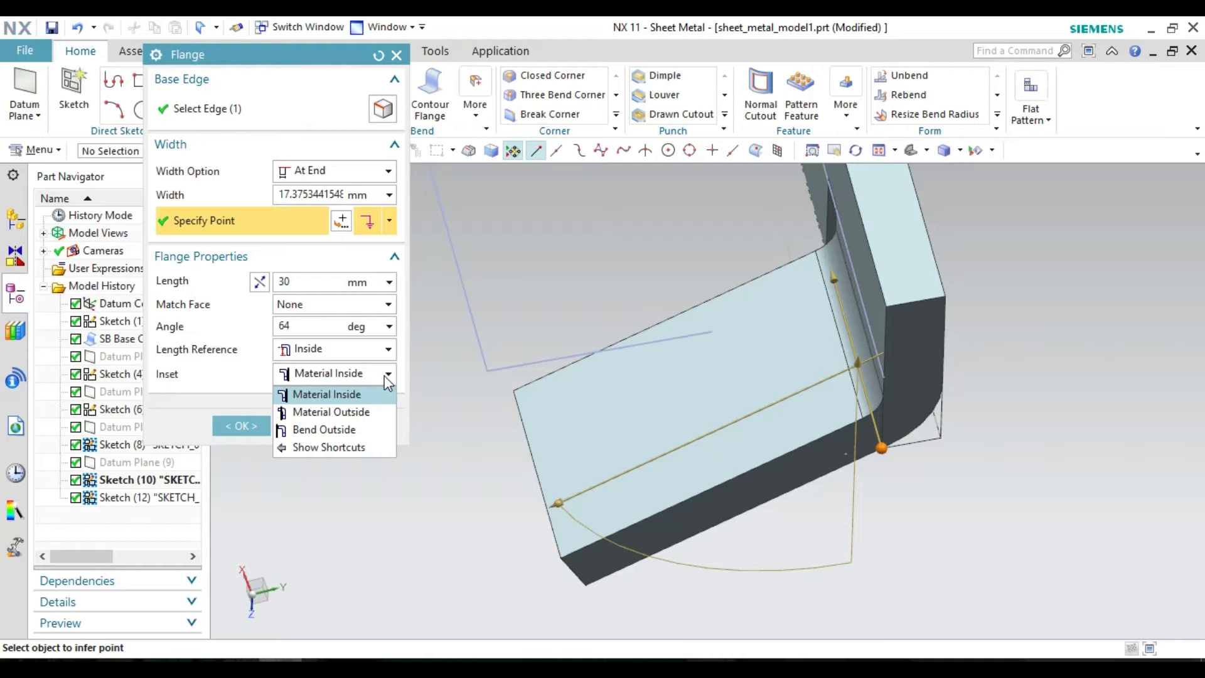
click(363, 412)
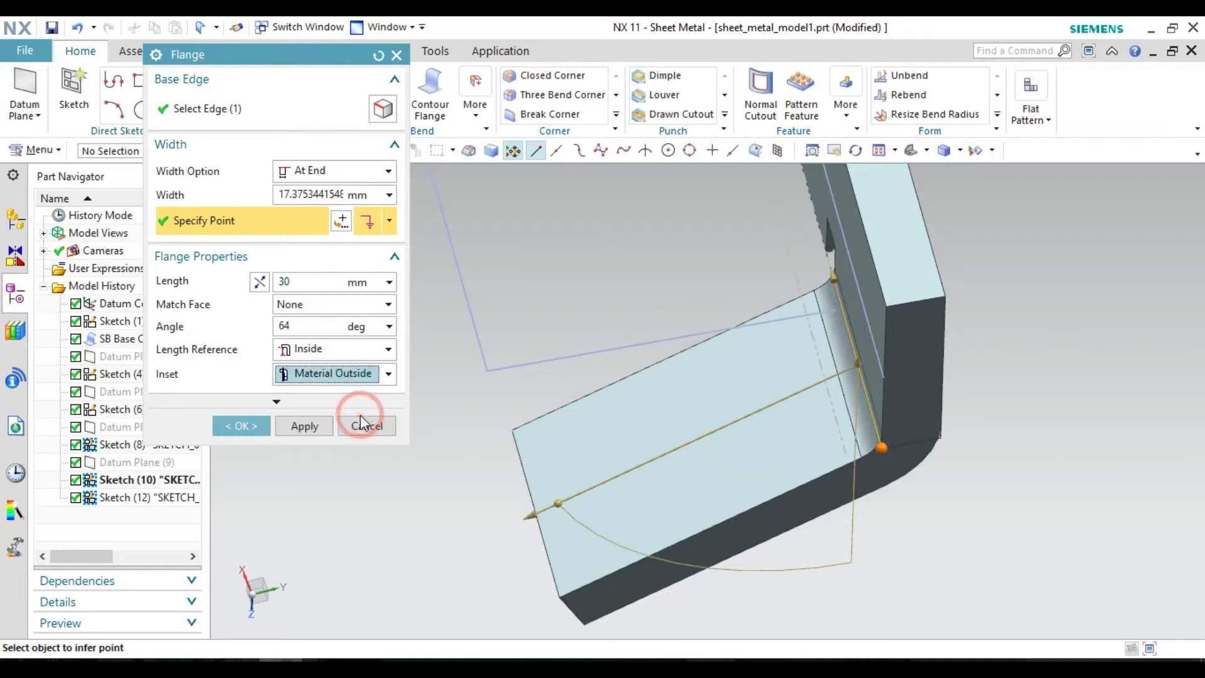
click(388, 373)
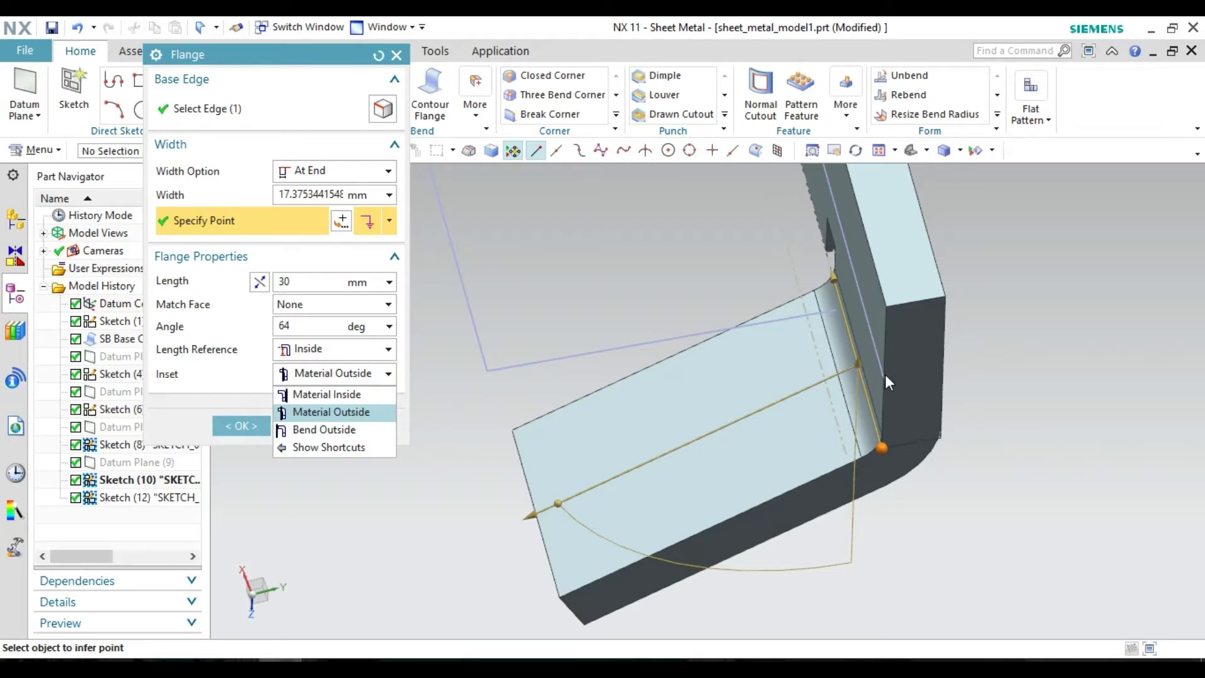
click(696, 290)
middle_click(697, 280)
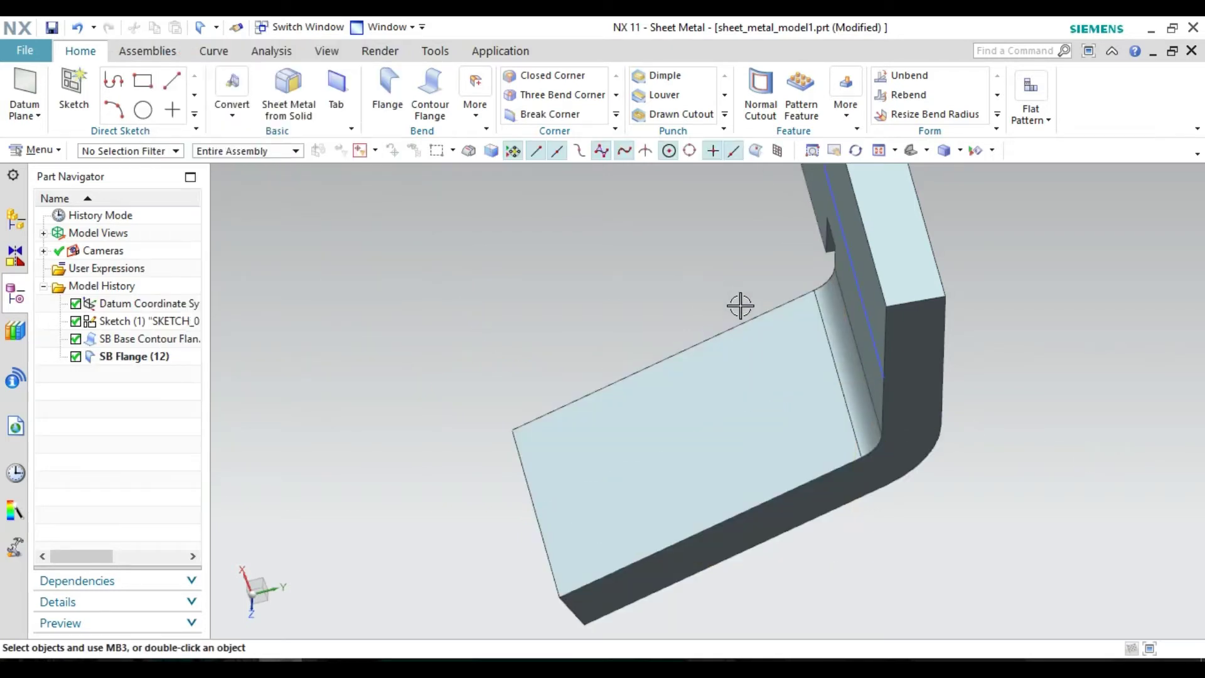
Rotate the view and bring up the SB Flange (12) context menu in the Part Navigator.
middle_drag(589, 367, 648, 352)
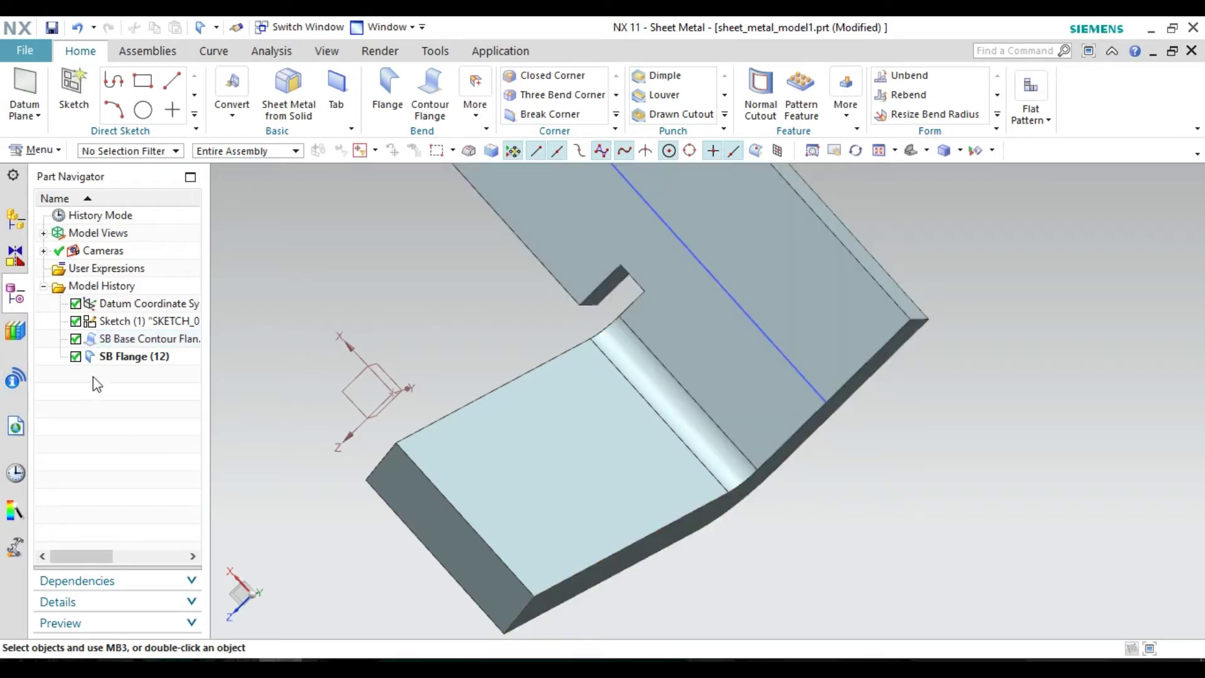
right_click(133, 364)
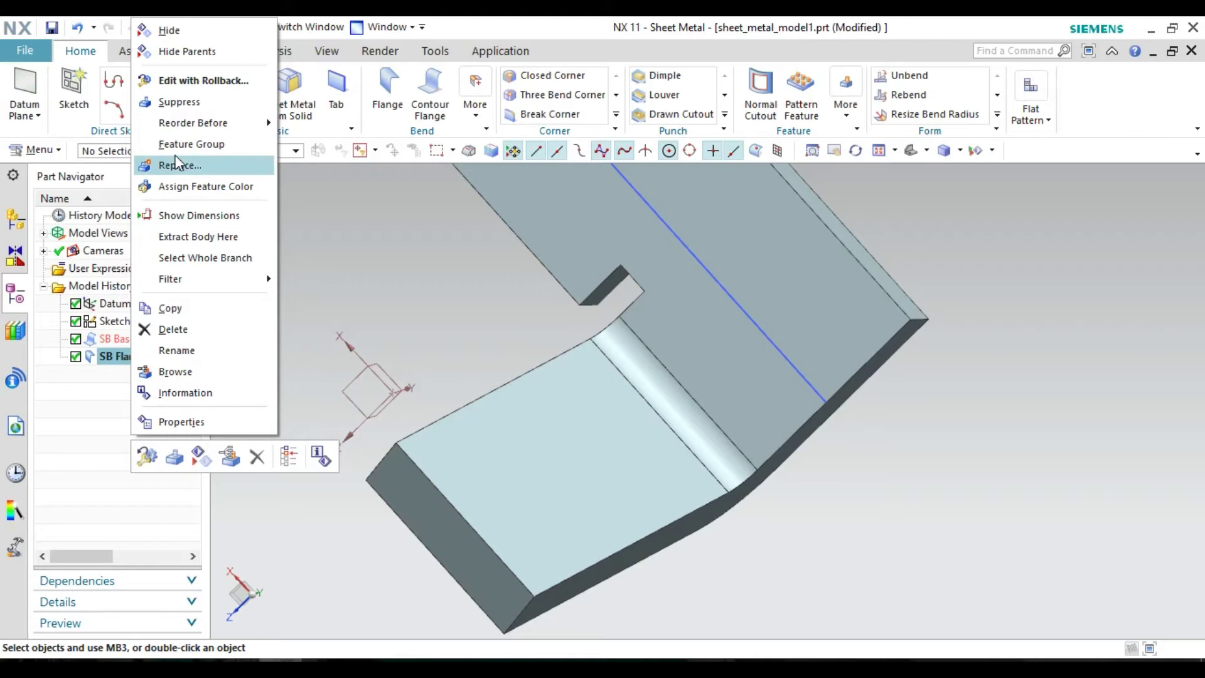
Edit SB Flange (12) with rollback, compare the inset variants, settle on Bend Outside, and expand all options.
click(242, 82)
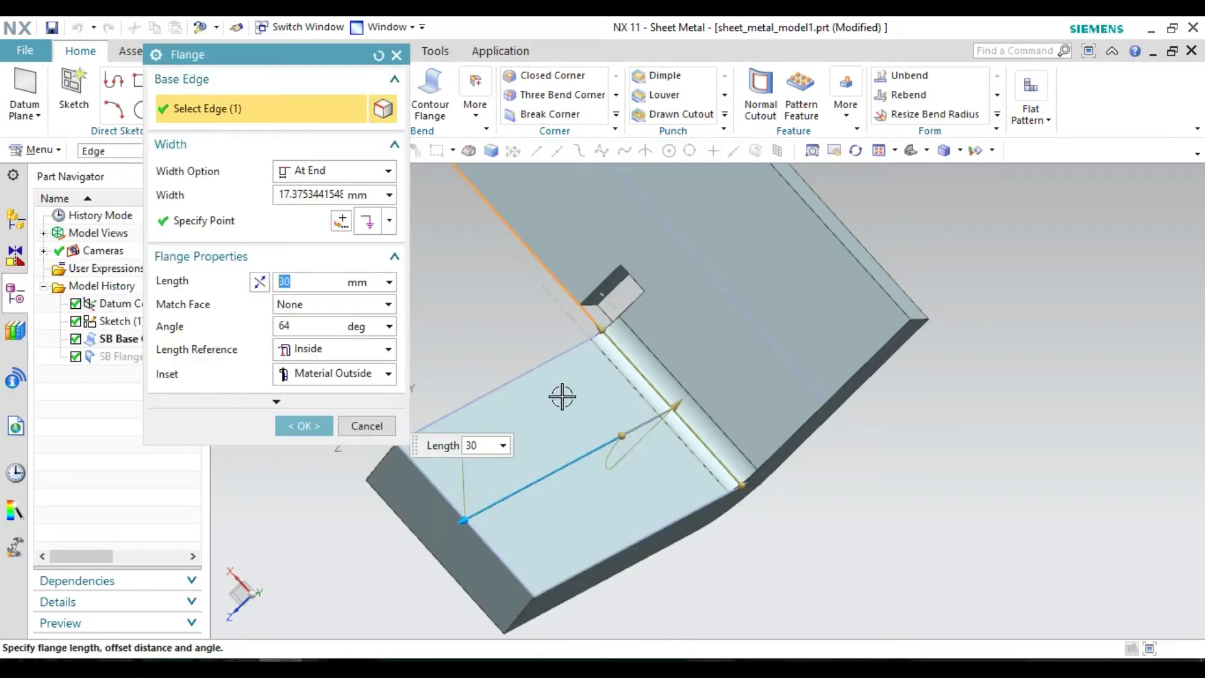
click(384, 376)
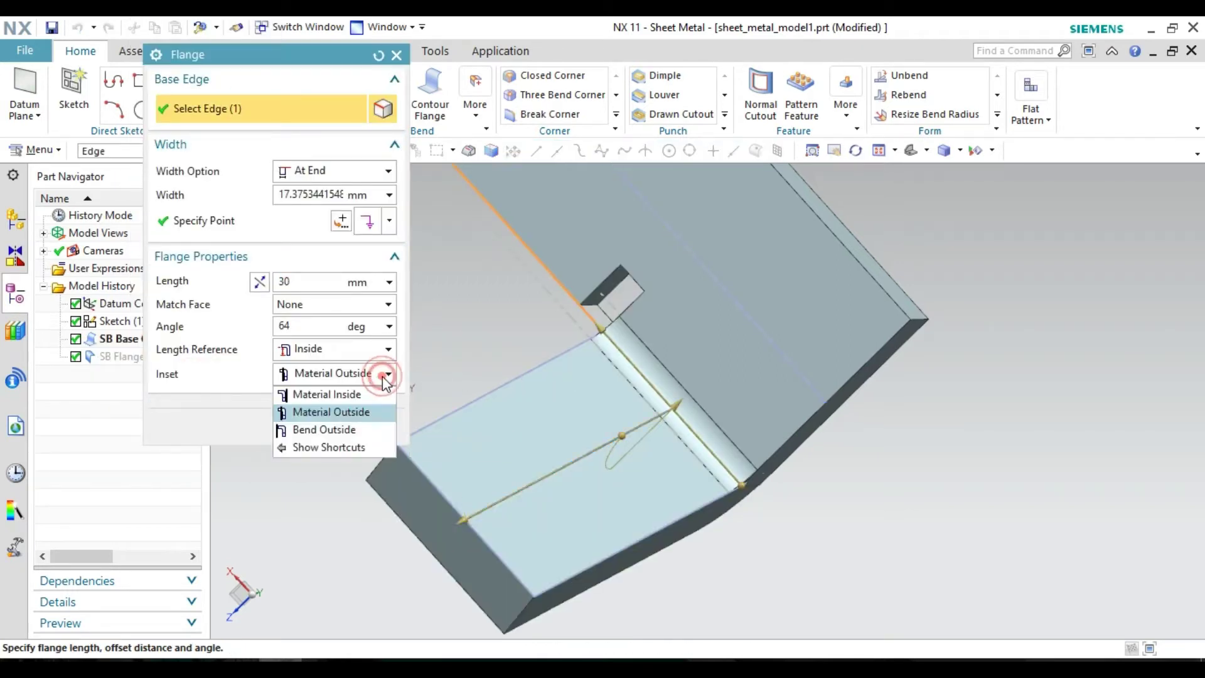
click(356, 433)
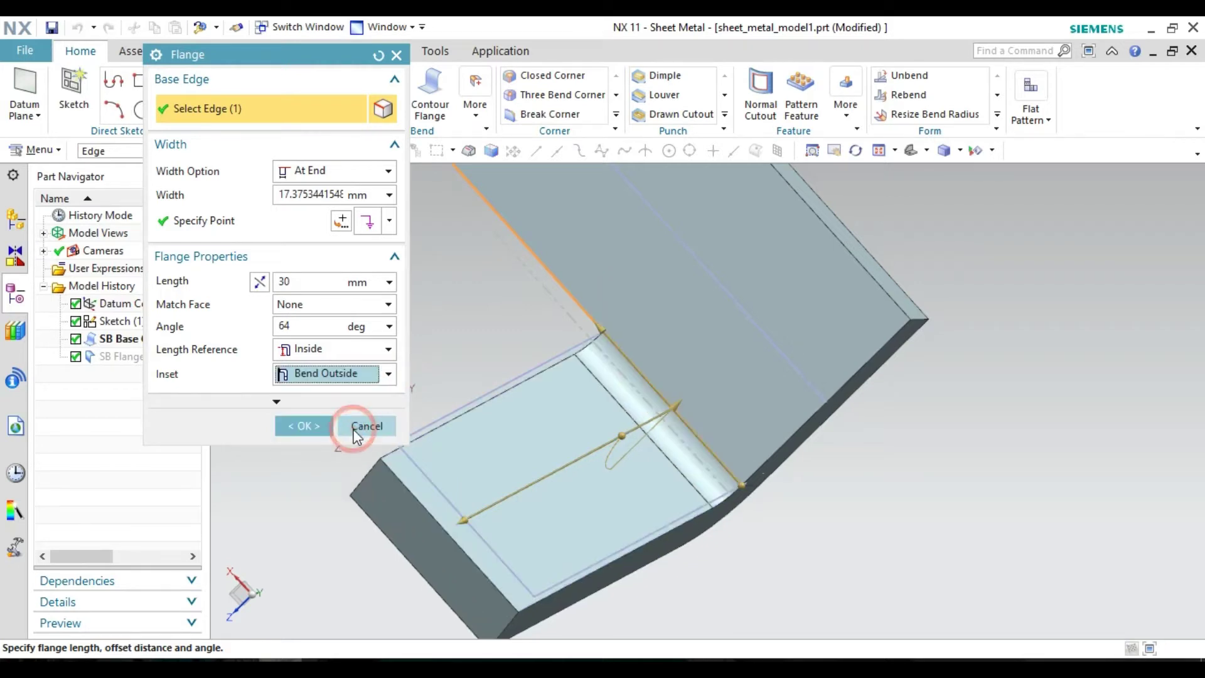
click(376, 376)
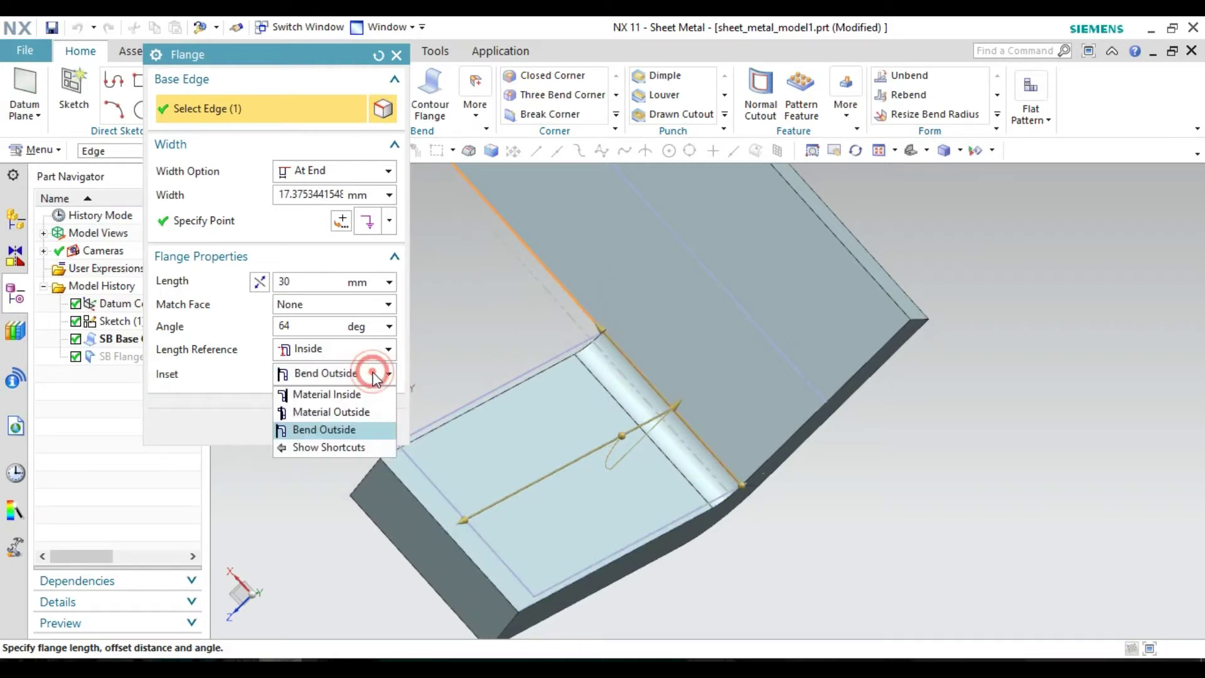
click(362, 398)
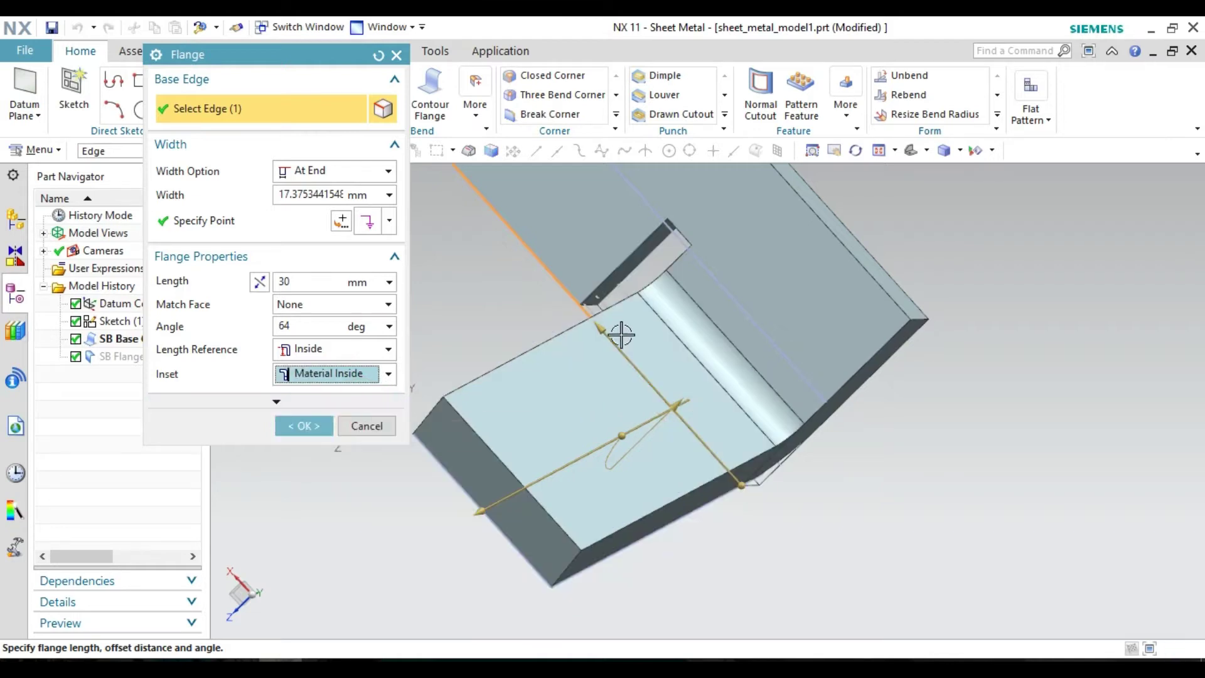
click(389, 375)
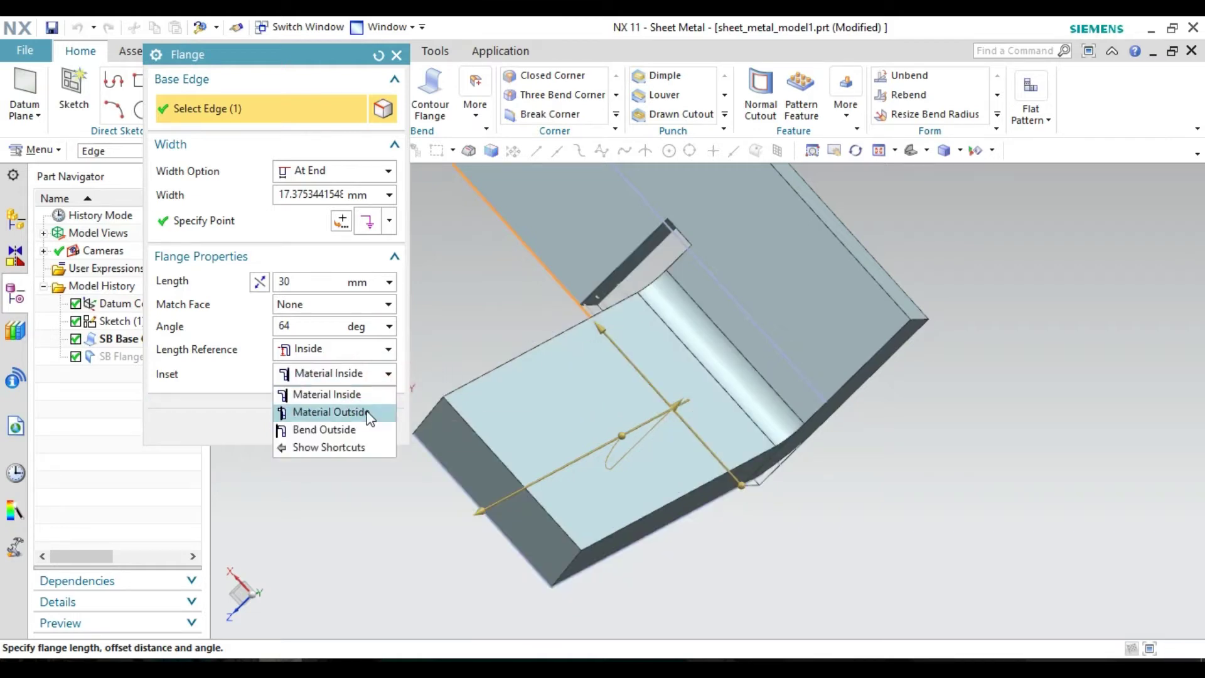
click(366, 412)
click(384, 375)
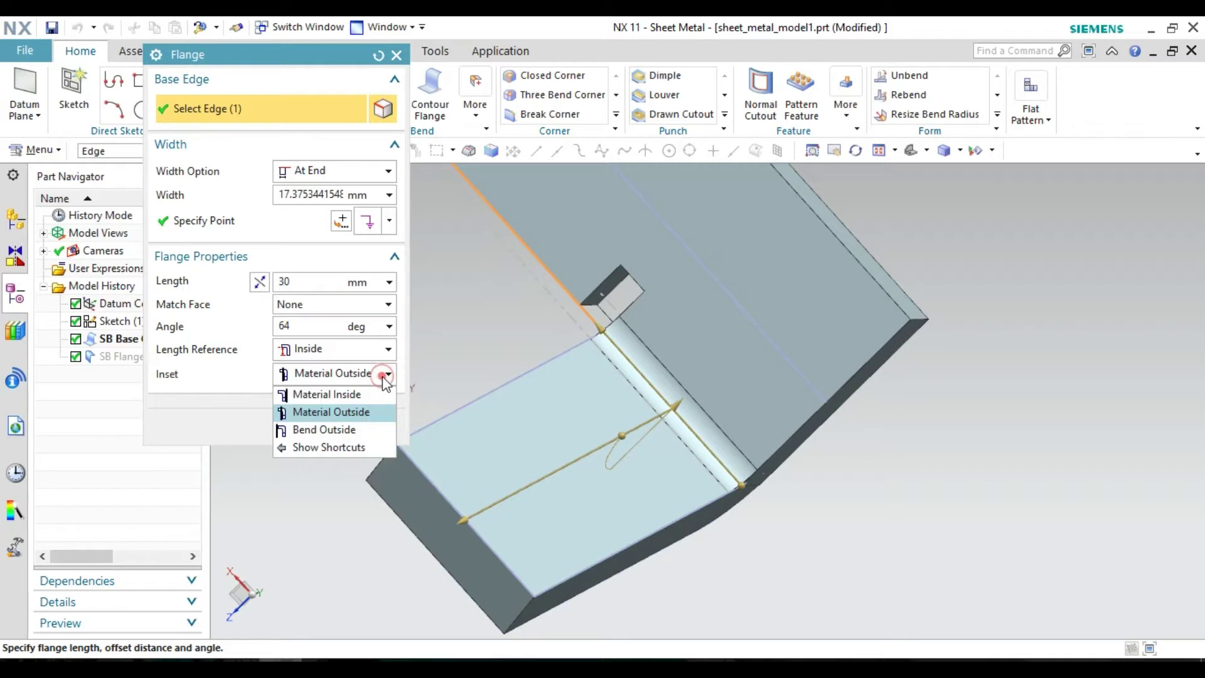
click(369, 429)
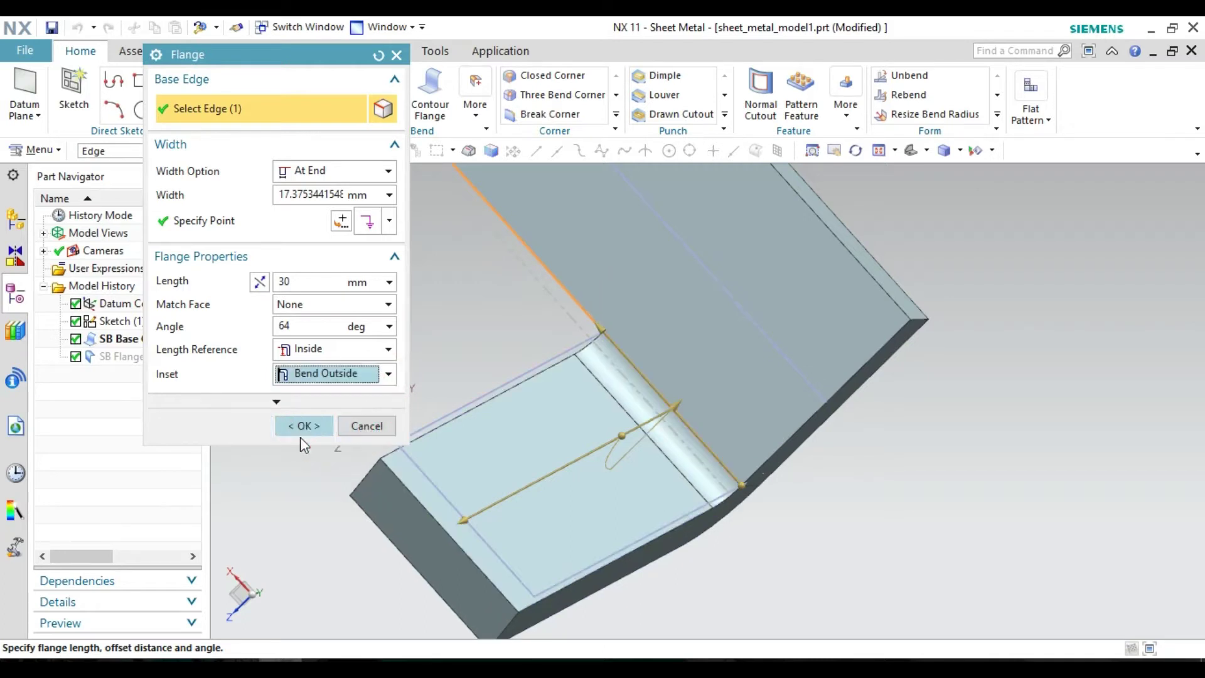
click(277, 399)
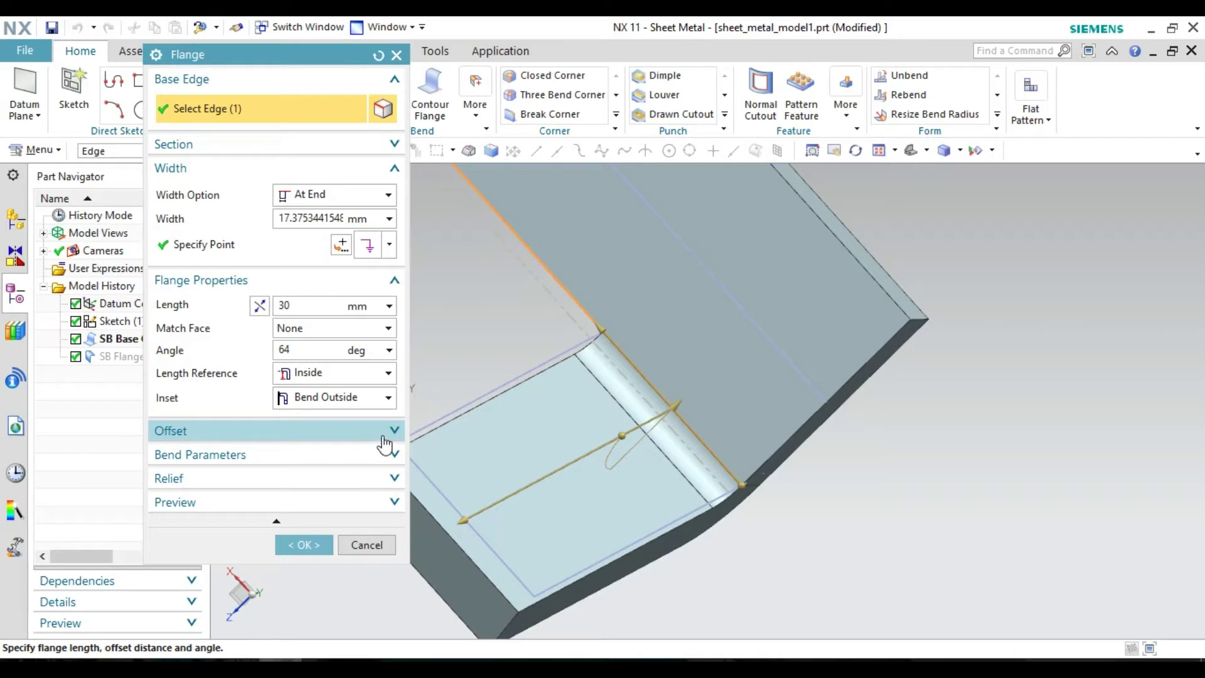
Expand the Offset settings and enter a 10 mm flange offset.
click(394, 432)
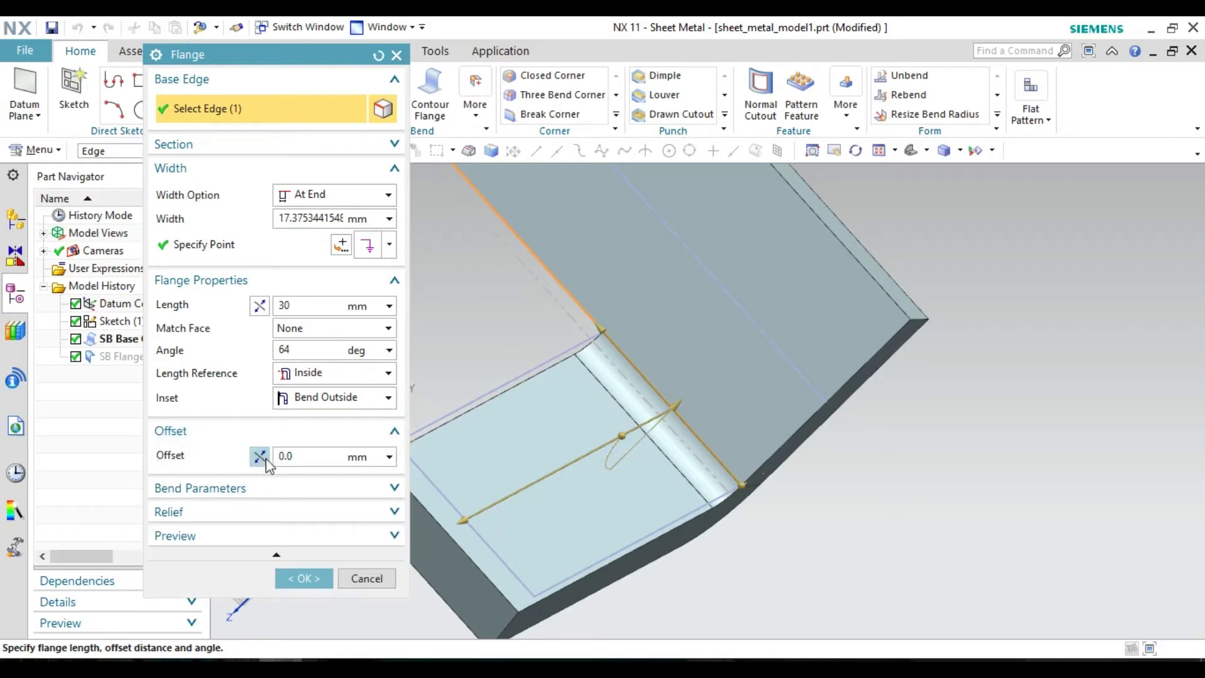
click(263, 456)
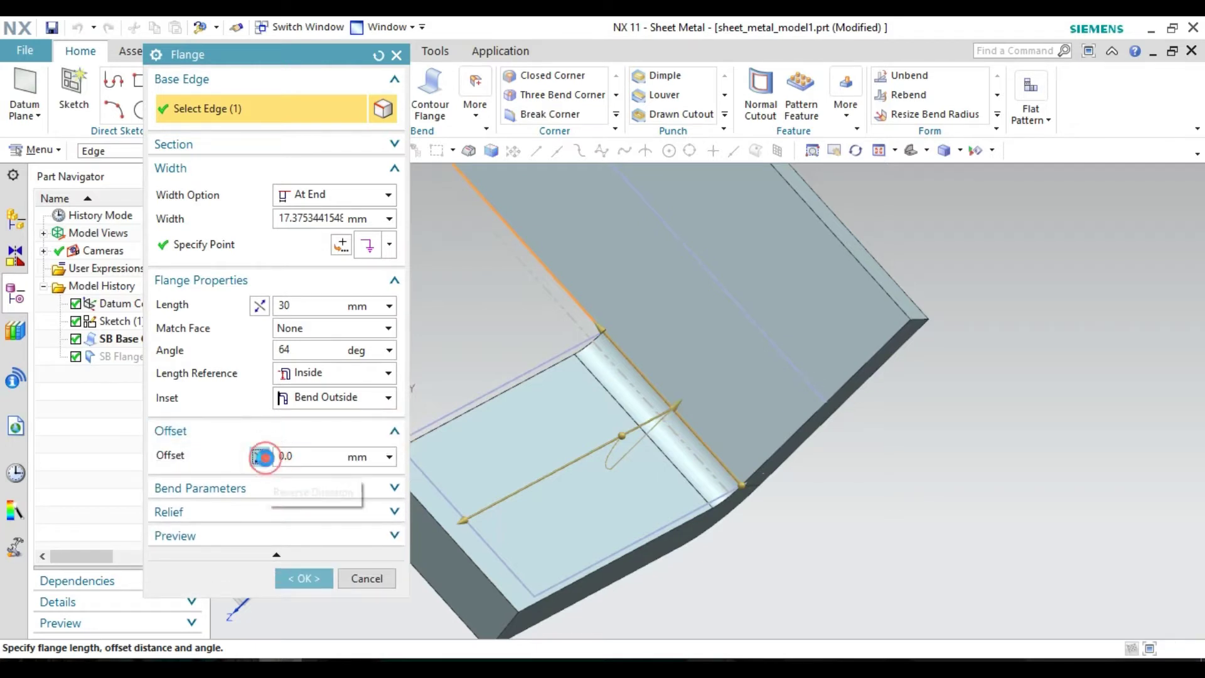
click(295, 456)
drag(295, 456, 275, 457)
text(10)
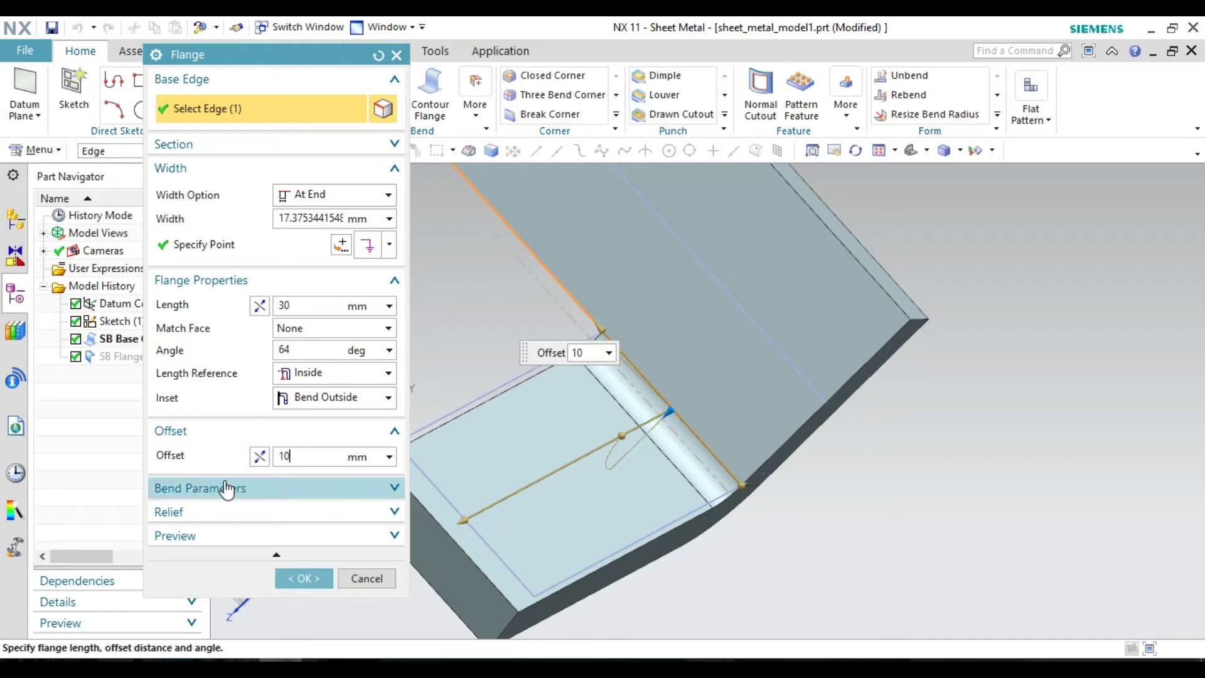
click(257, 457)
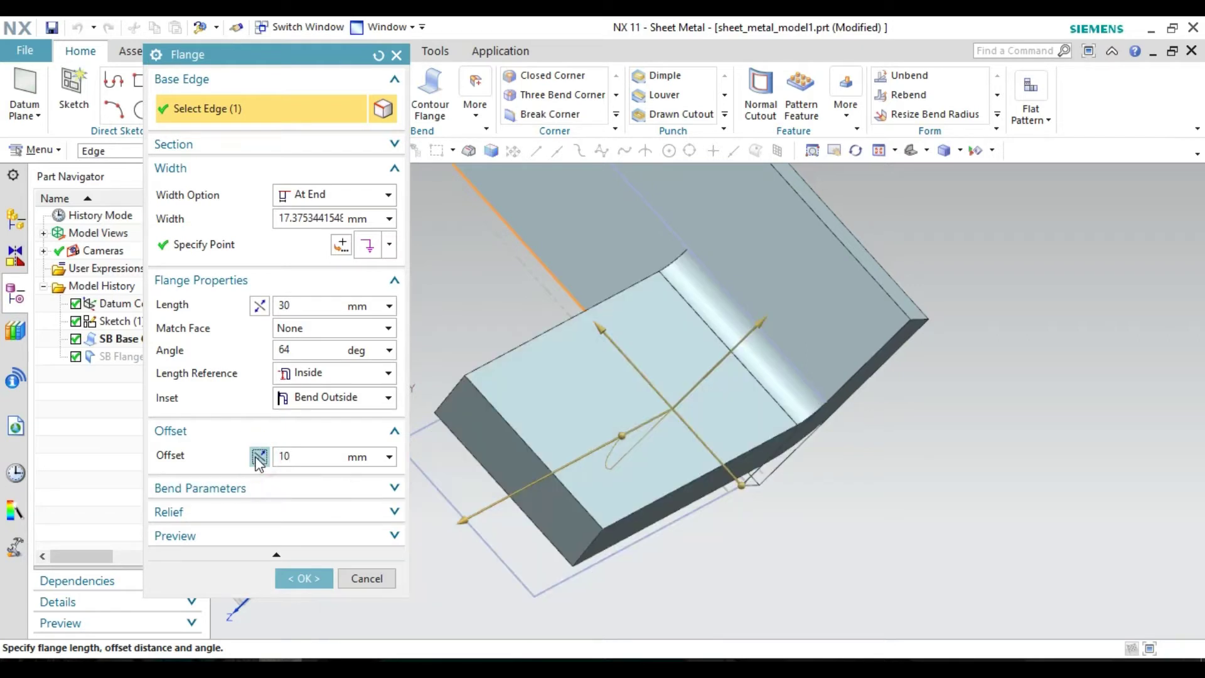
click(255, 456)
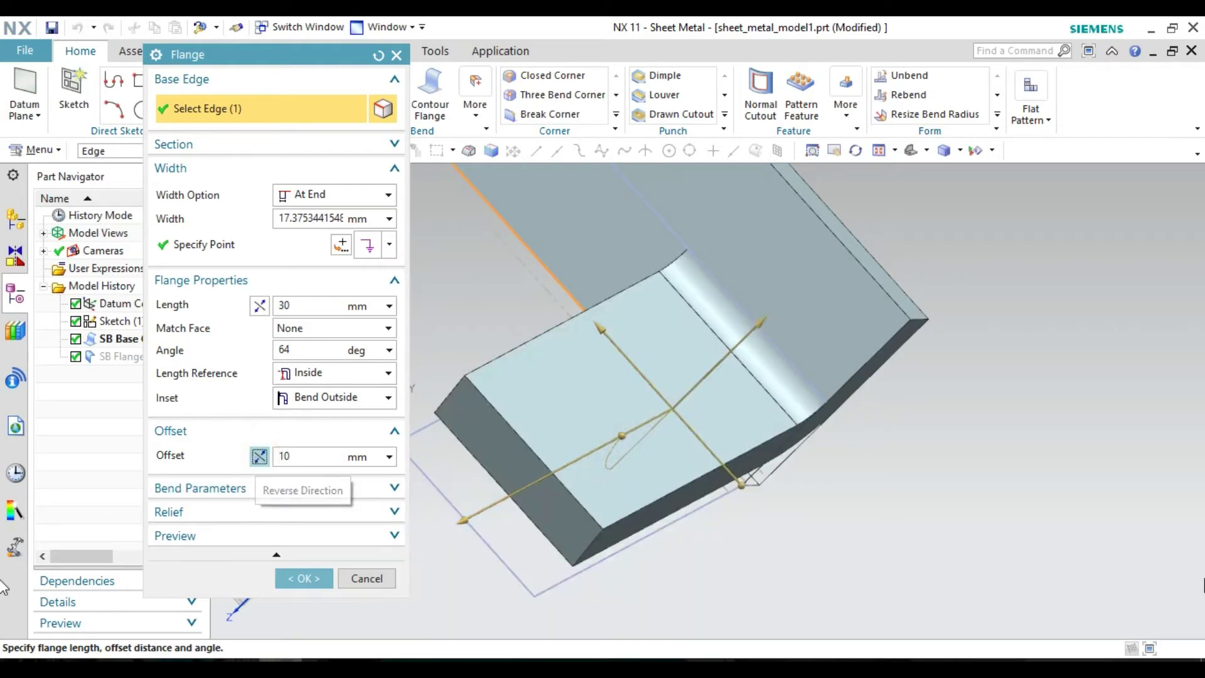
Flip the offset direction back and forth while orbiting to compare both sides.
mouse_move(1062, 555)
middle_down()
mouse_move(991, 510)
mouse_move(690, 490)
middle_up()
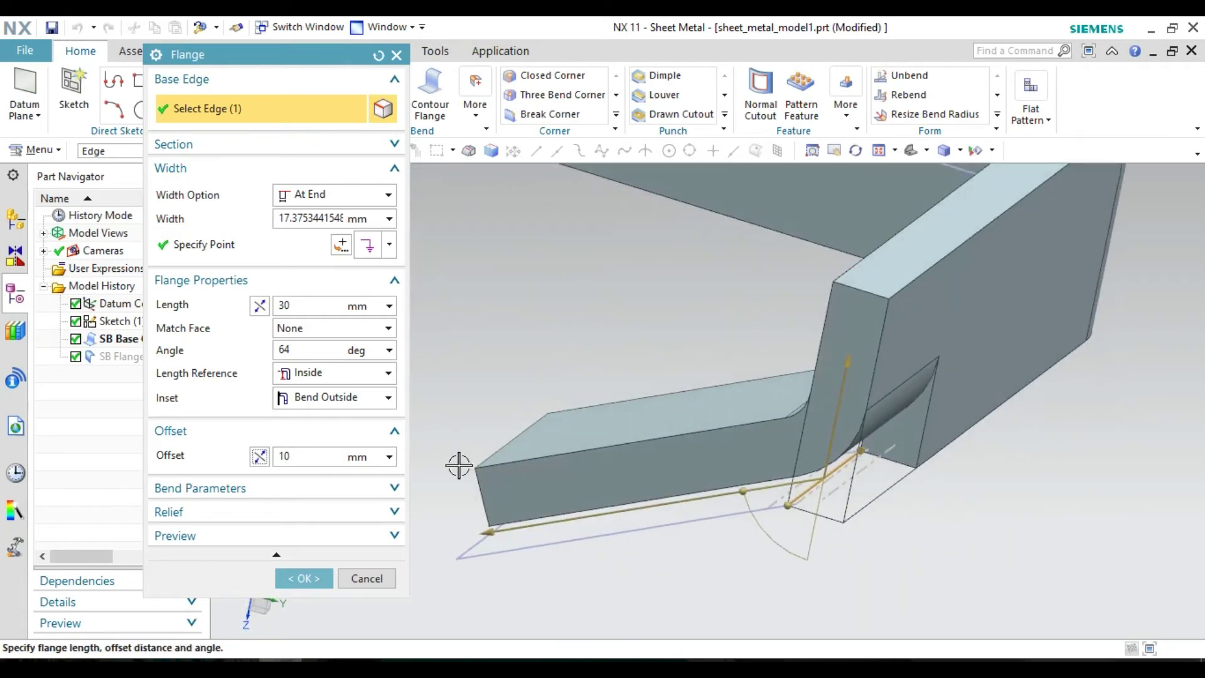
click(260, 456)
click(259, 456)
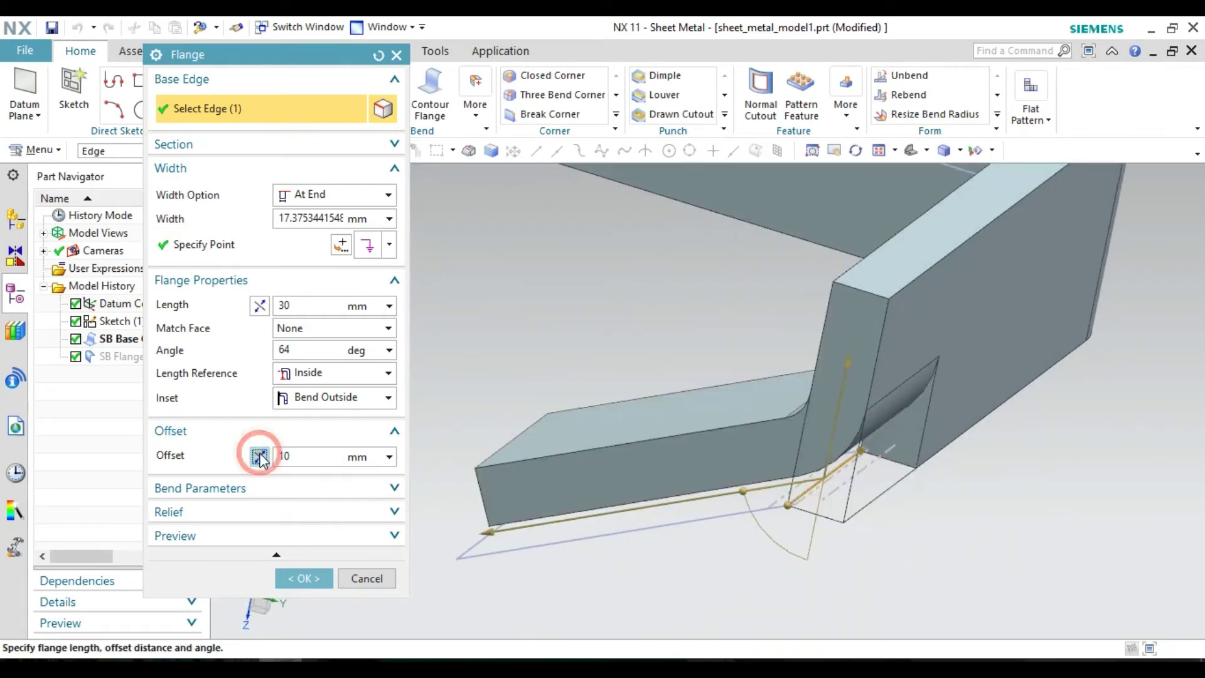
click(259, 456)
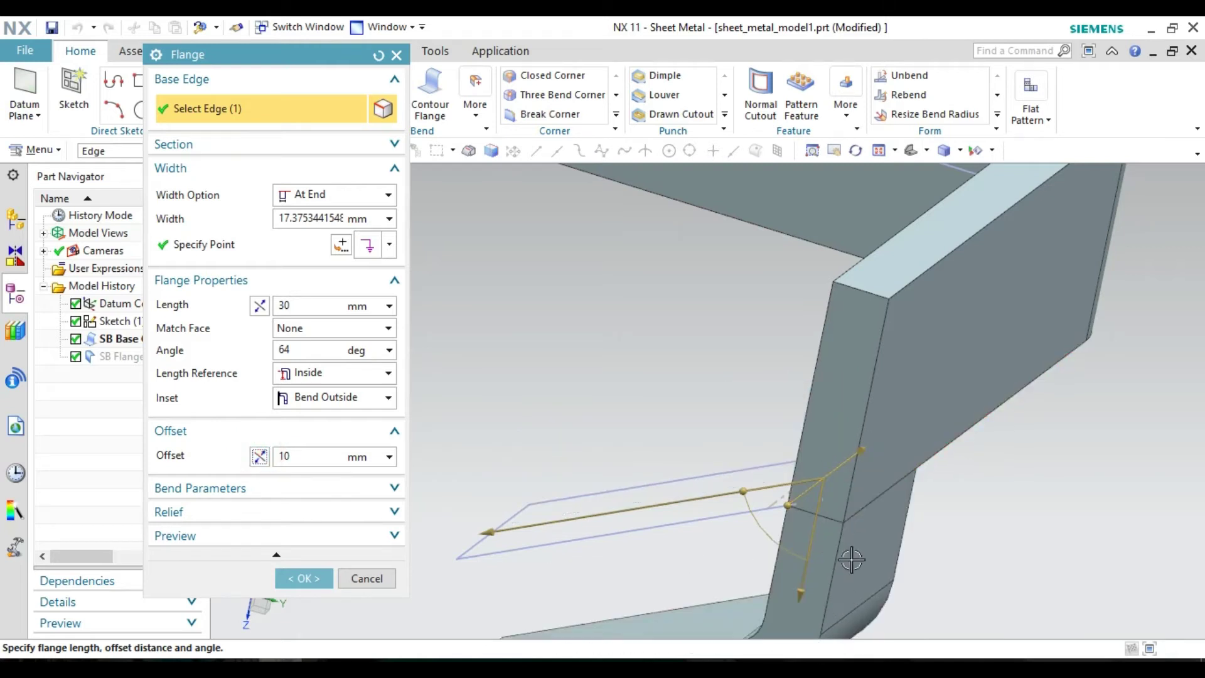
mouse_move(622, 465)
middle_down()
mouse_move(669, 458)
mouse_move(686, 472)
middle_up()
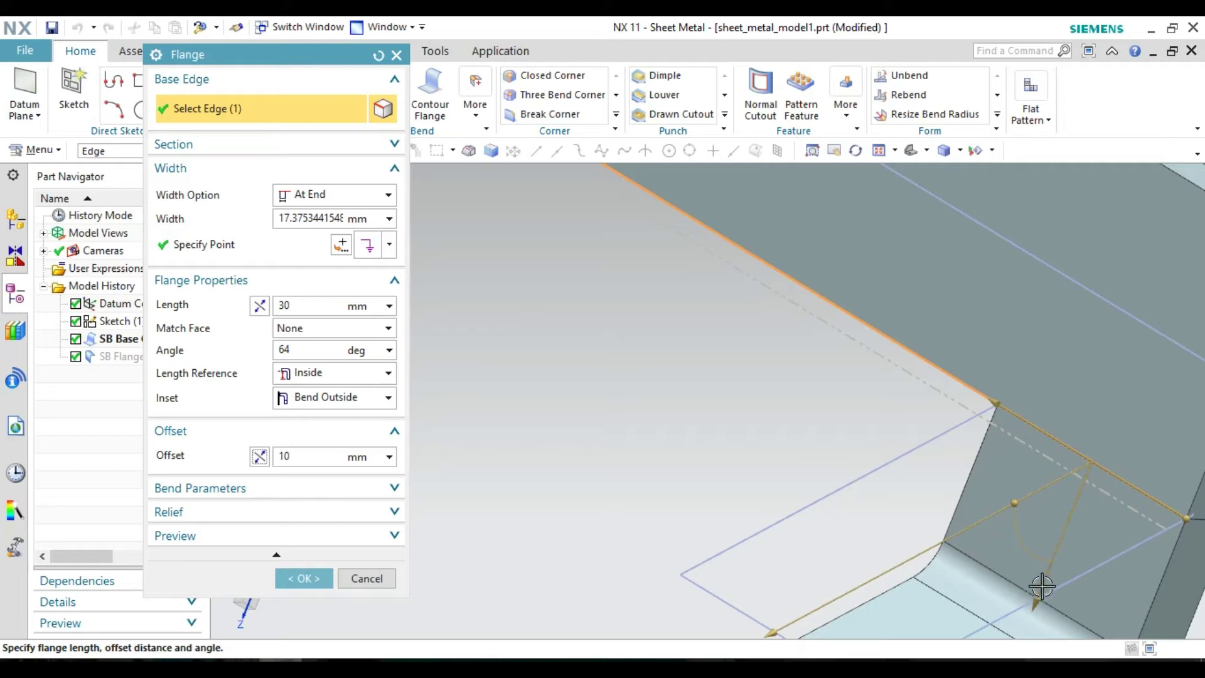
click(259, 456)
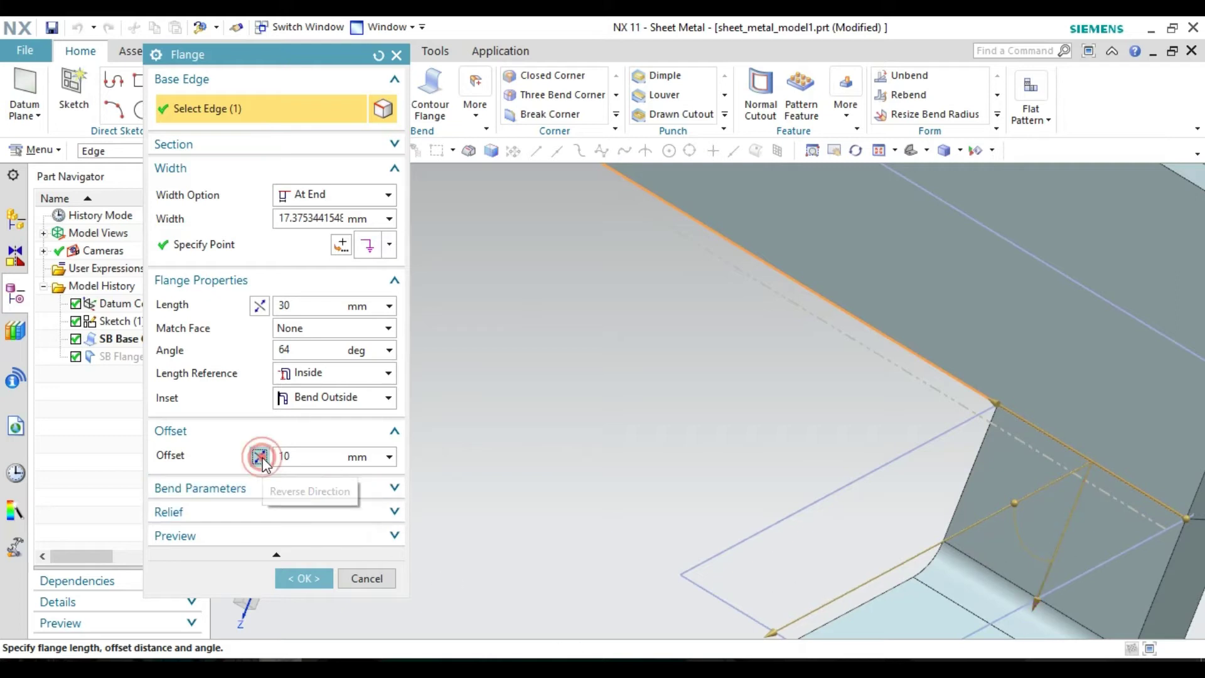
click(260, 456)
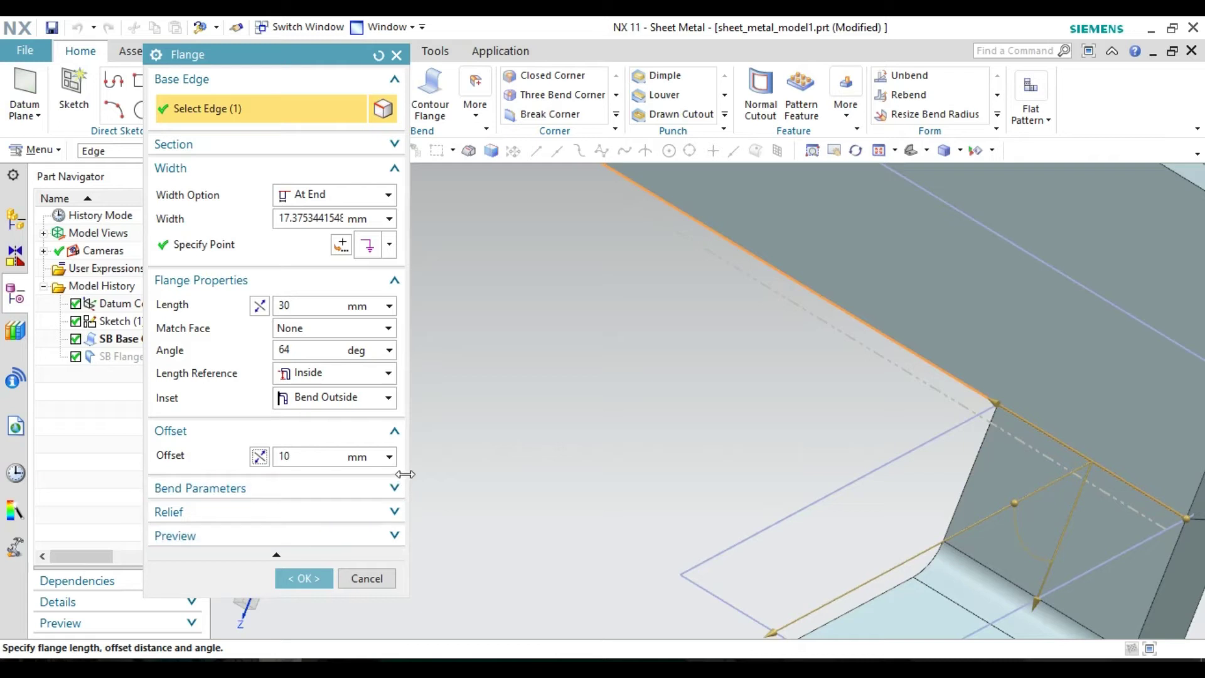
click(397, 490)
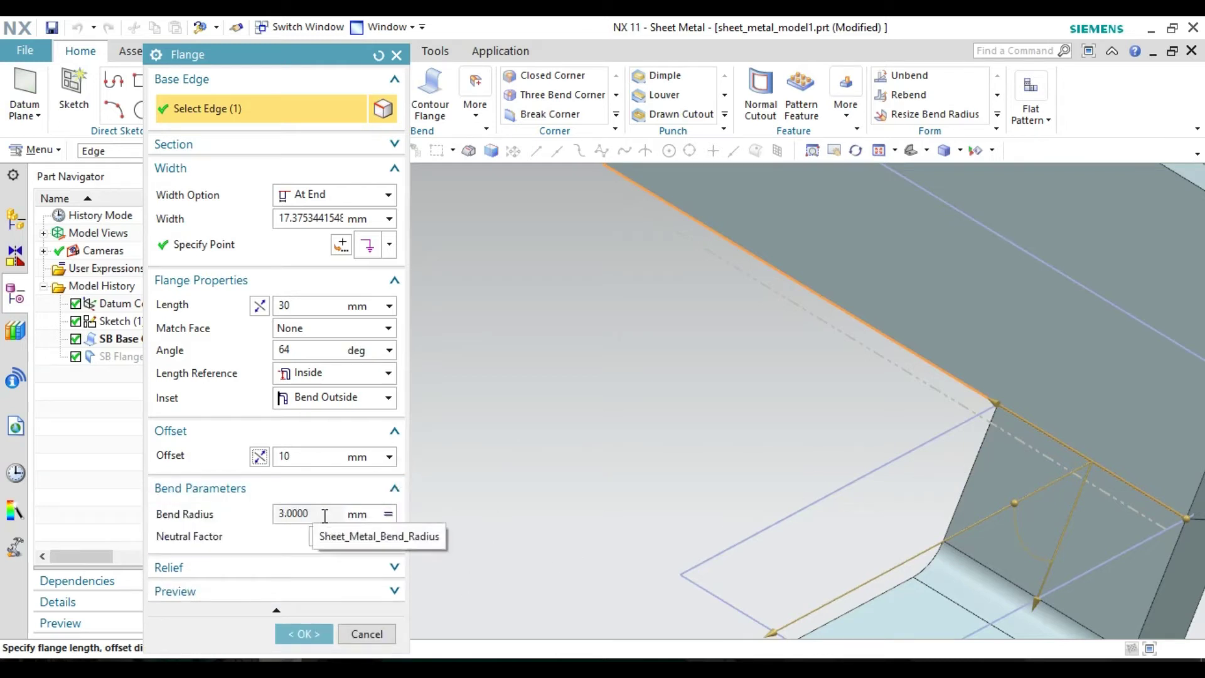
Check the 3 mm bend radius and reveal the Square bend relief, 3 mm deep and wide.
drag(317, 513, 288, 512)
click(281, 535)
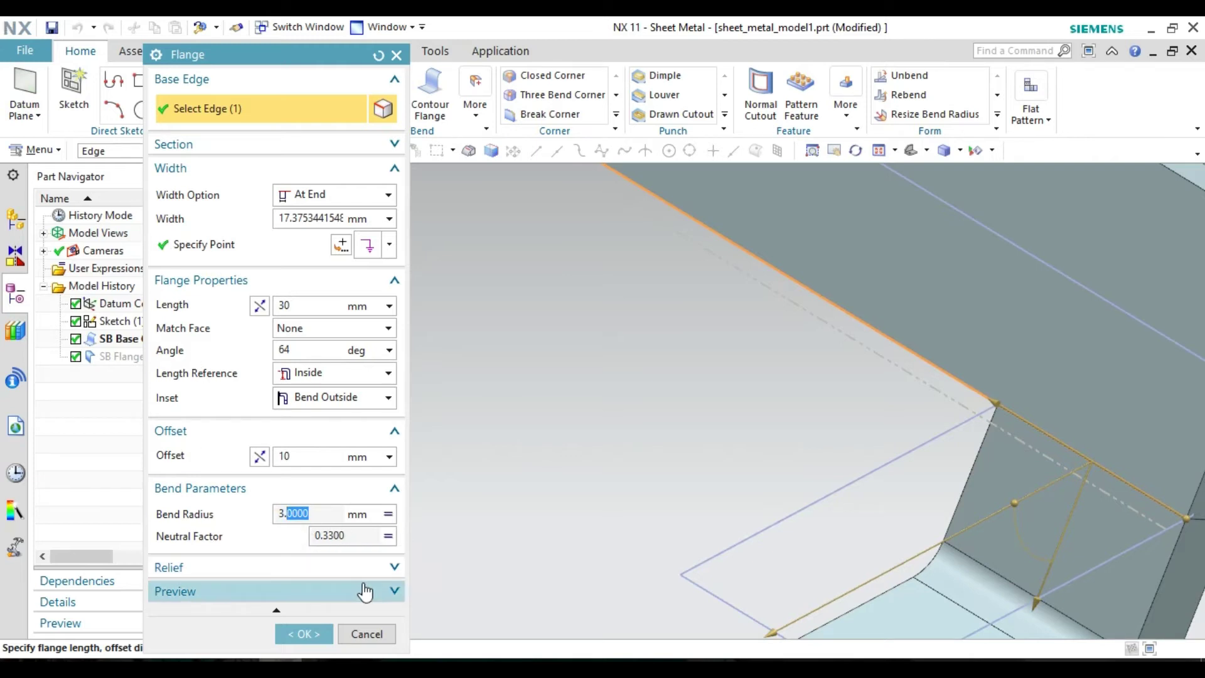
click(375, 568)
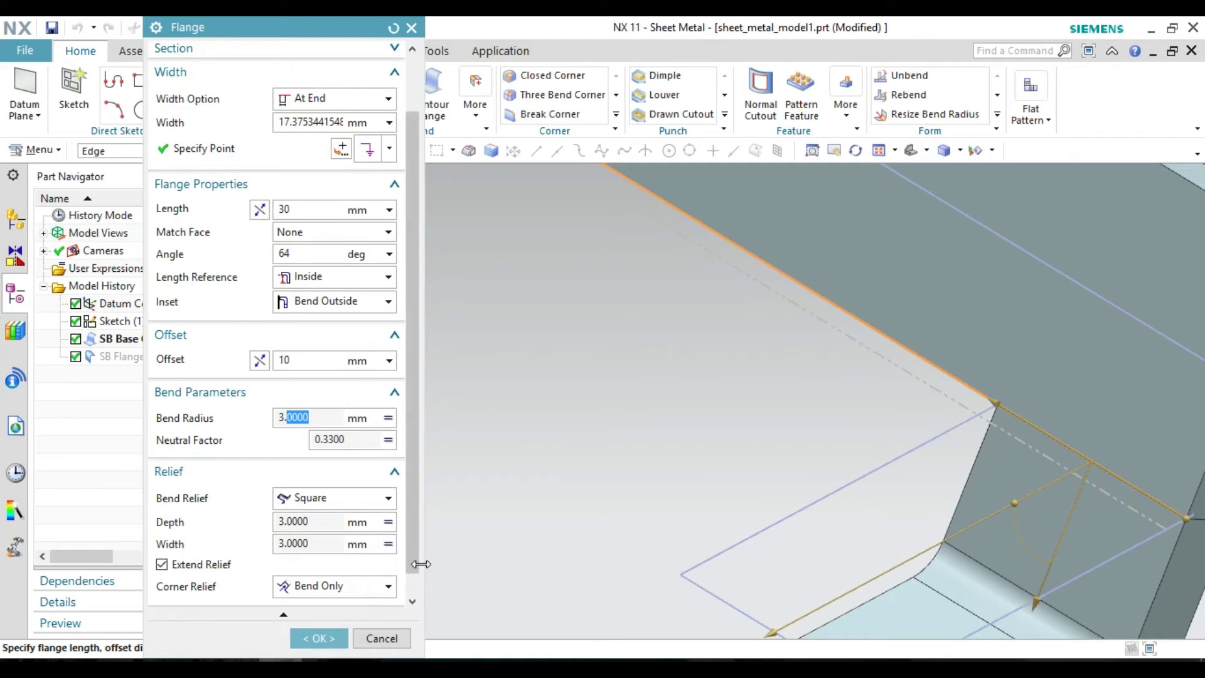
scroll(411, 540, down, 1)
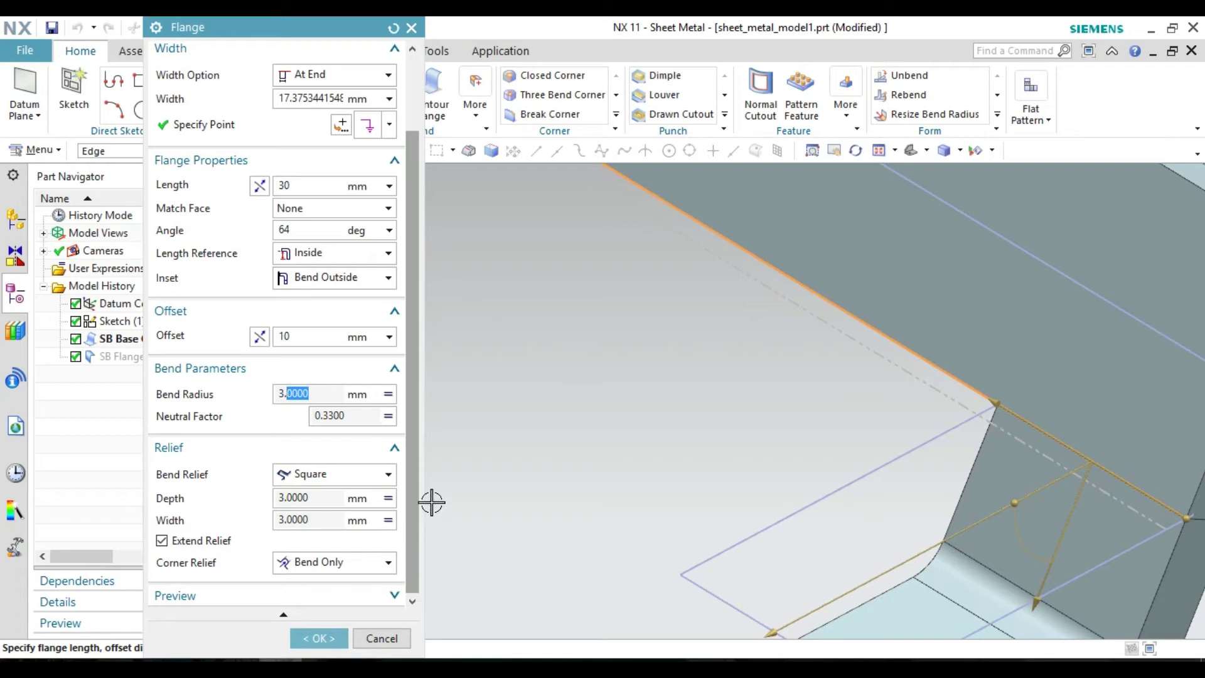
Reverse the offset direction and set the inset to Material Inside.
click(375, 478)
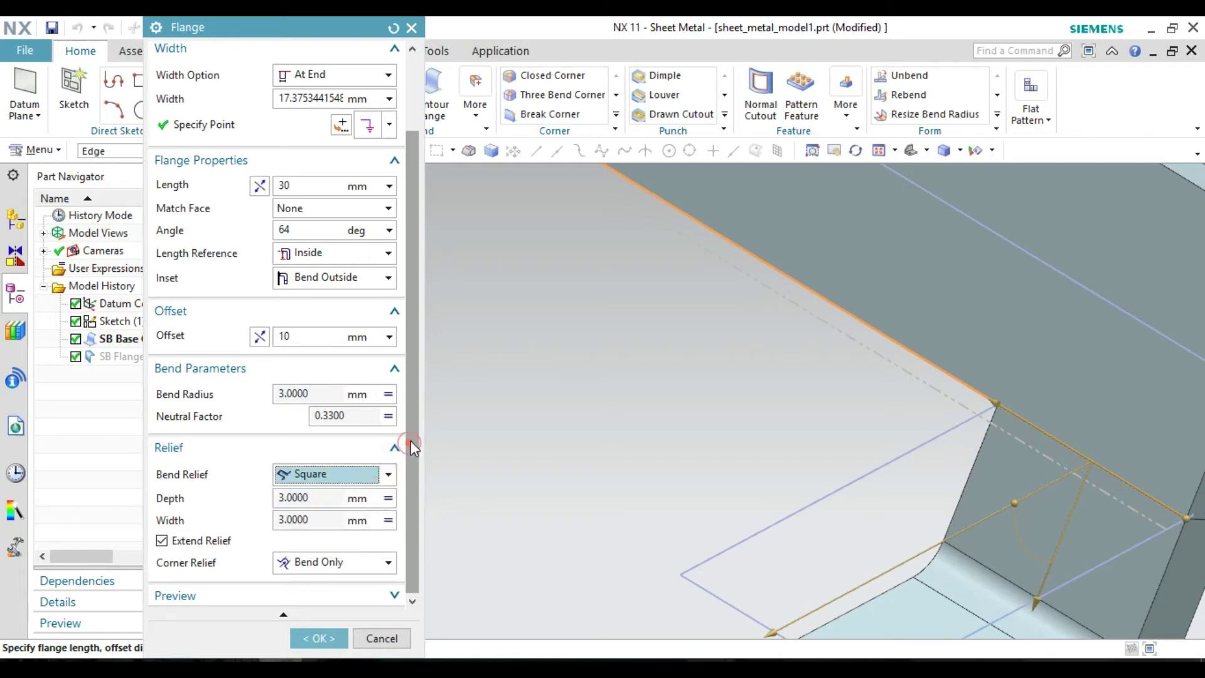
drag(411, 441, 416, 417)
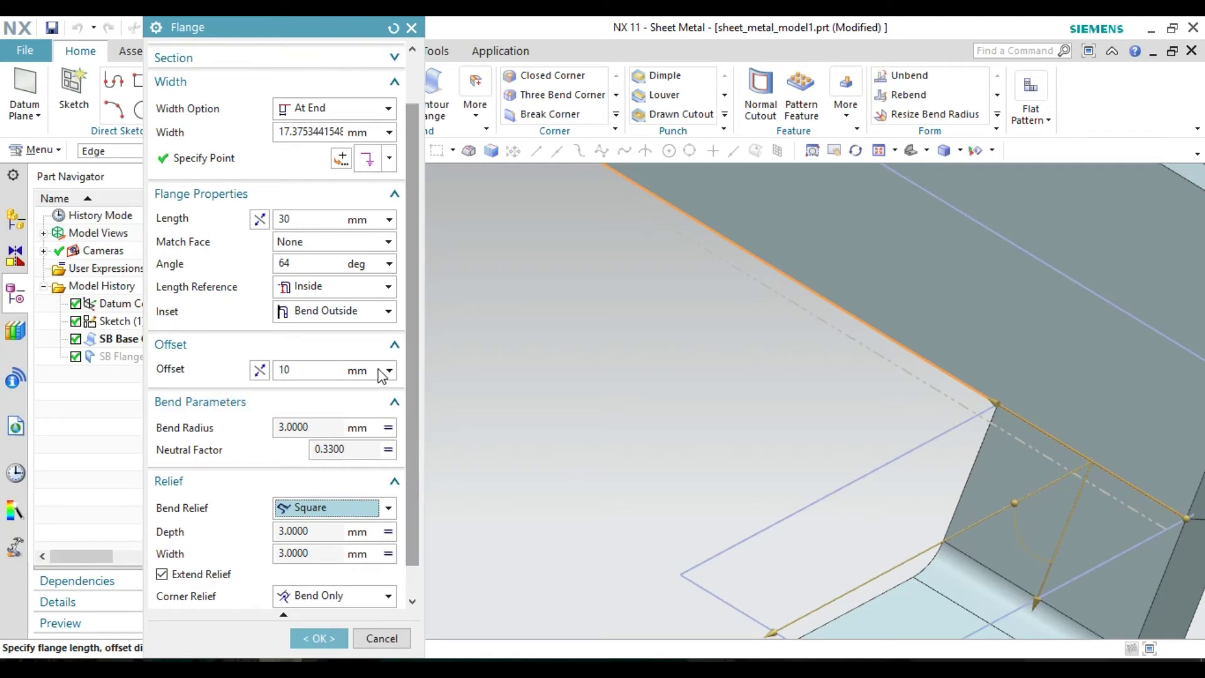
click(259, 372)
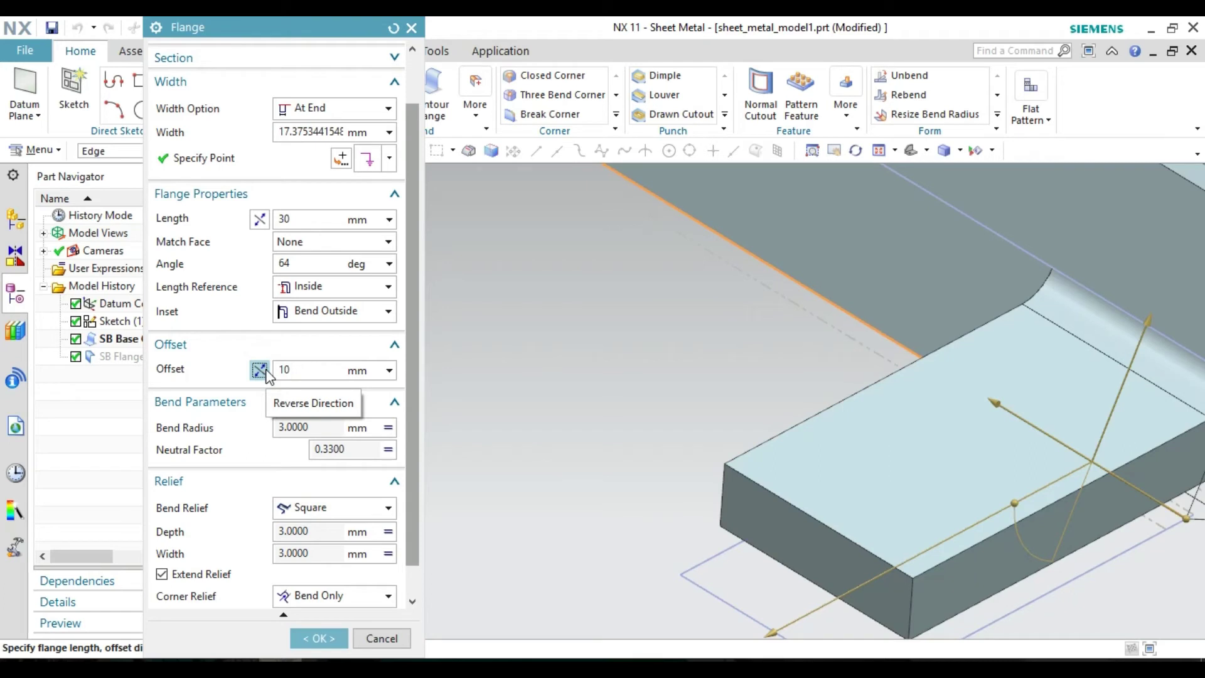
click(377, 311)
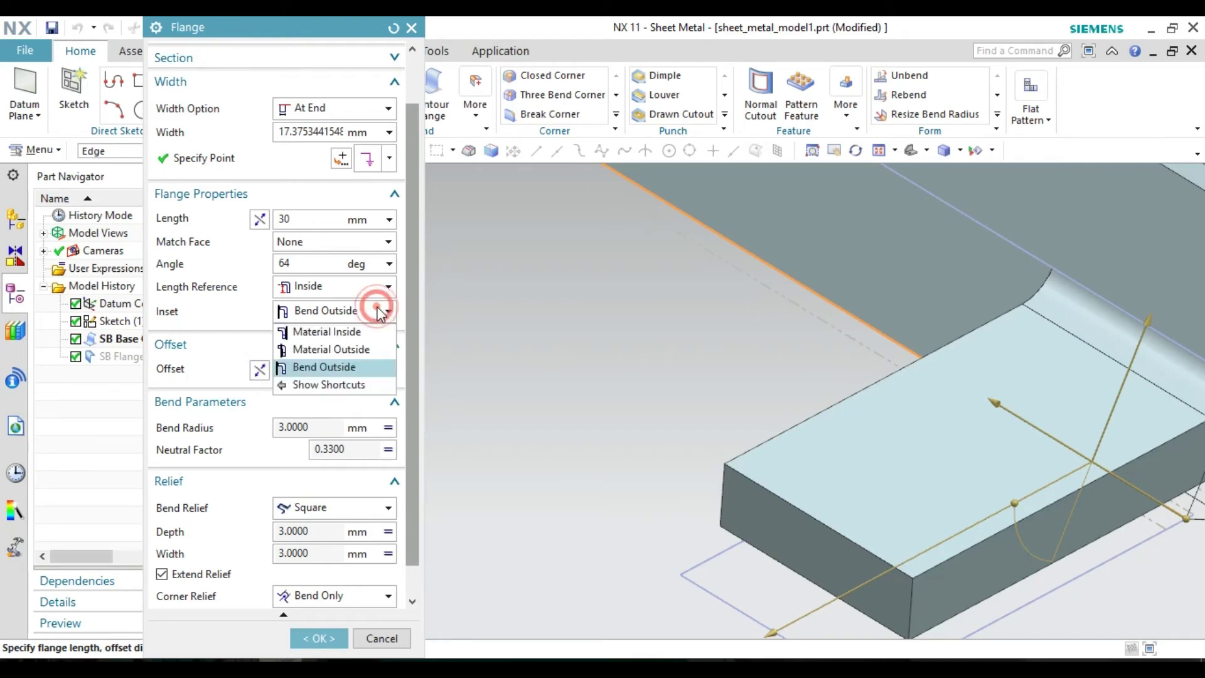
click(364, 330)
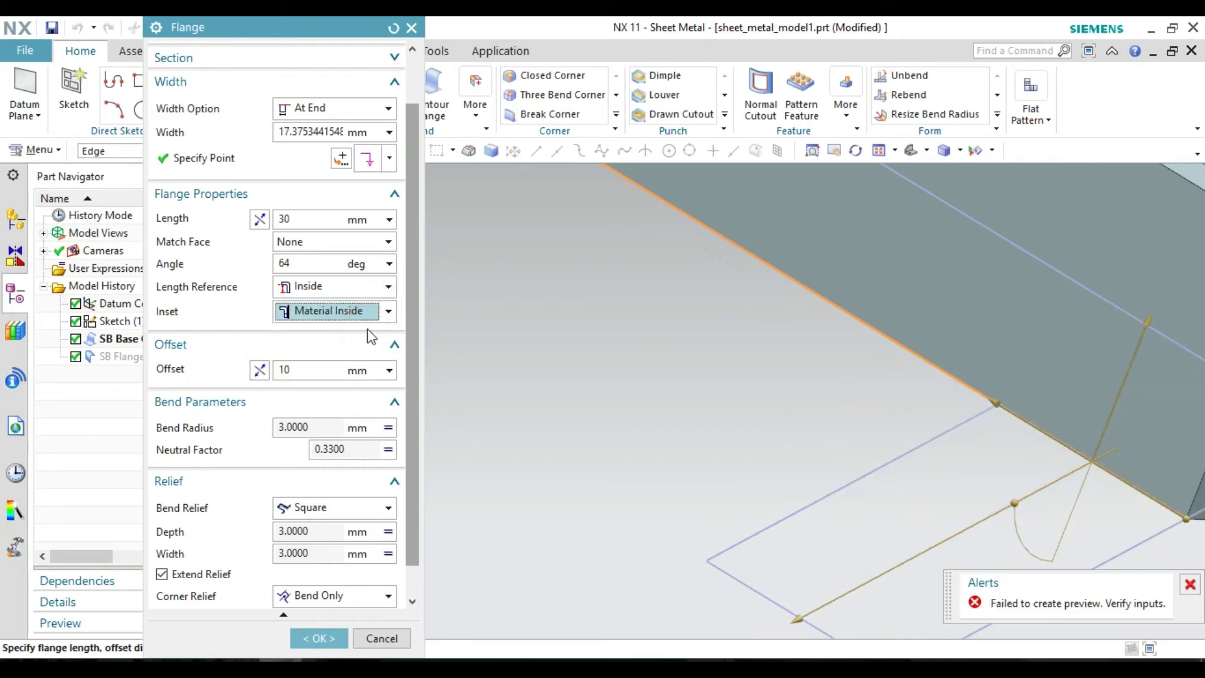
Change the offset to 0 mm and apply the SB Flange (12) edit.
scroll(767, 389, down, 2)
scroll(768, 390, down, 2)
scroll(768, 390, down, 1)
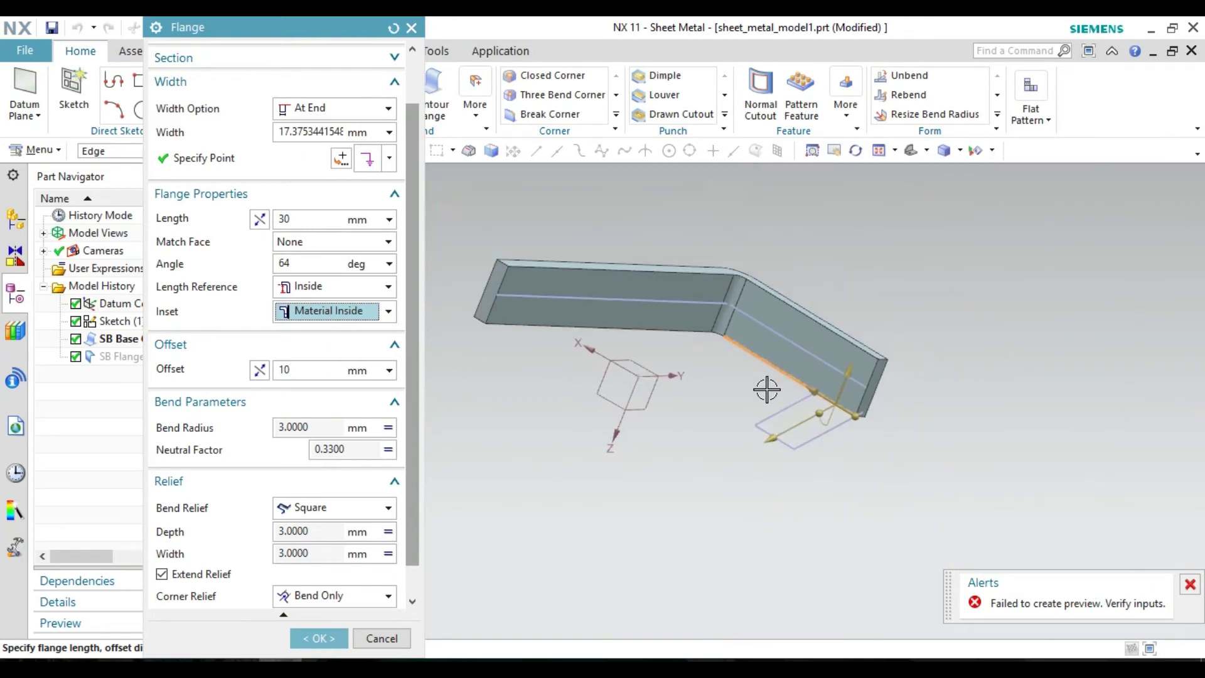
scroll(596, 409, up, 1)
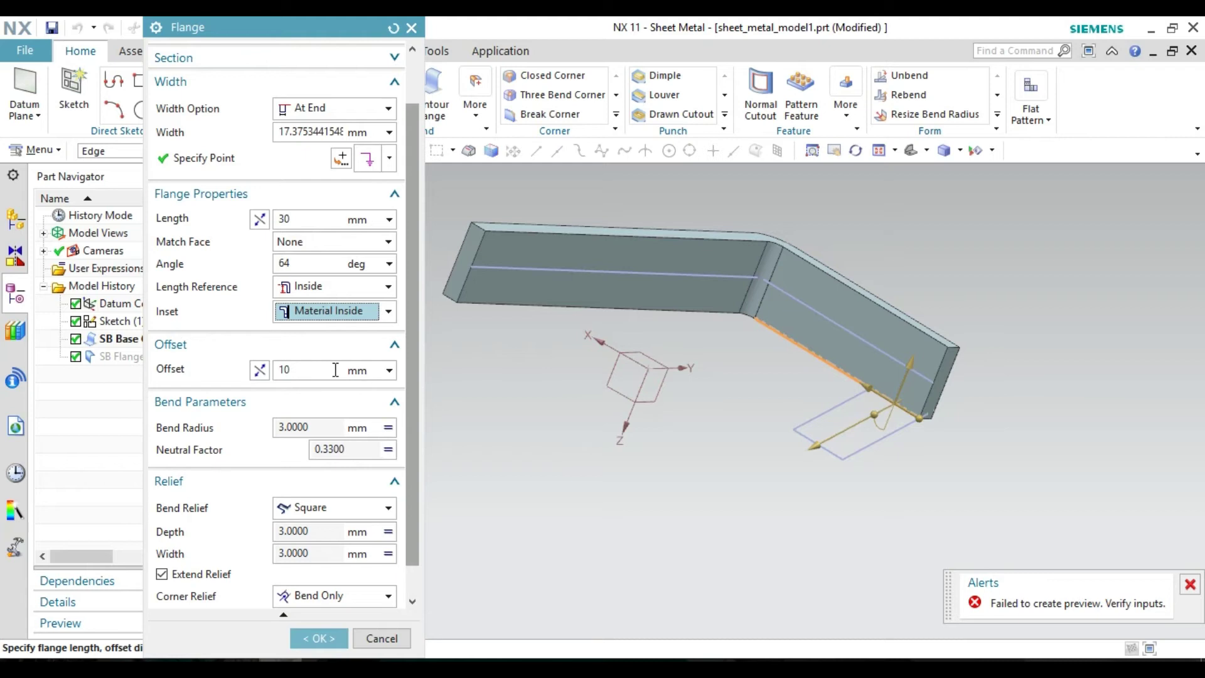
double_click(311, 369)
text(0)
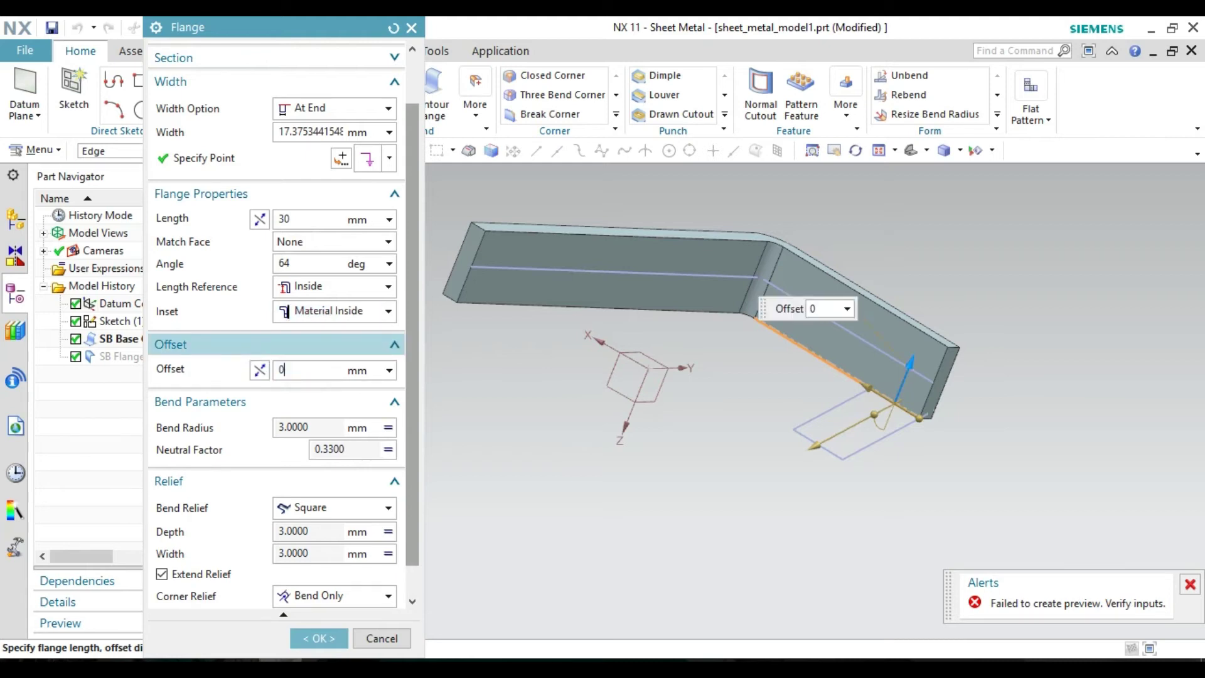
click(344, 317)
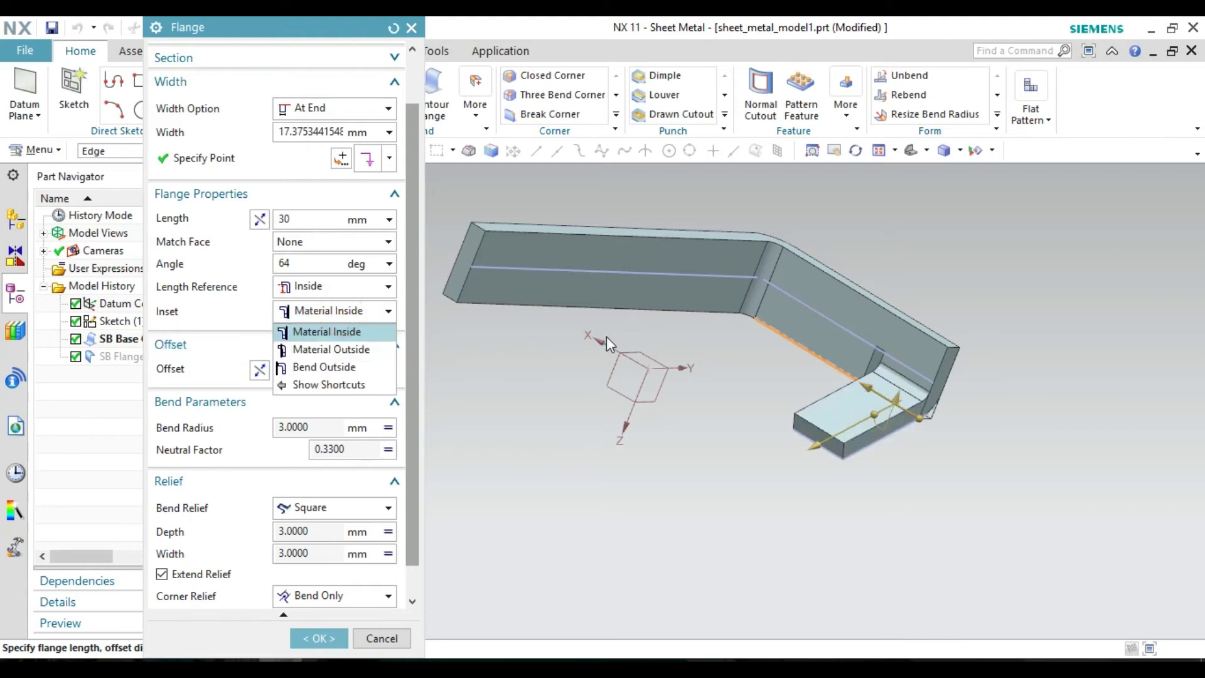
middle_click(628, 342)
scroll(778, 357, up, 3)
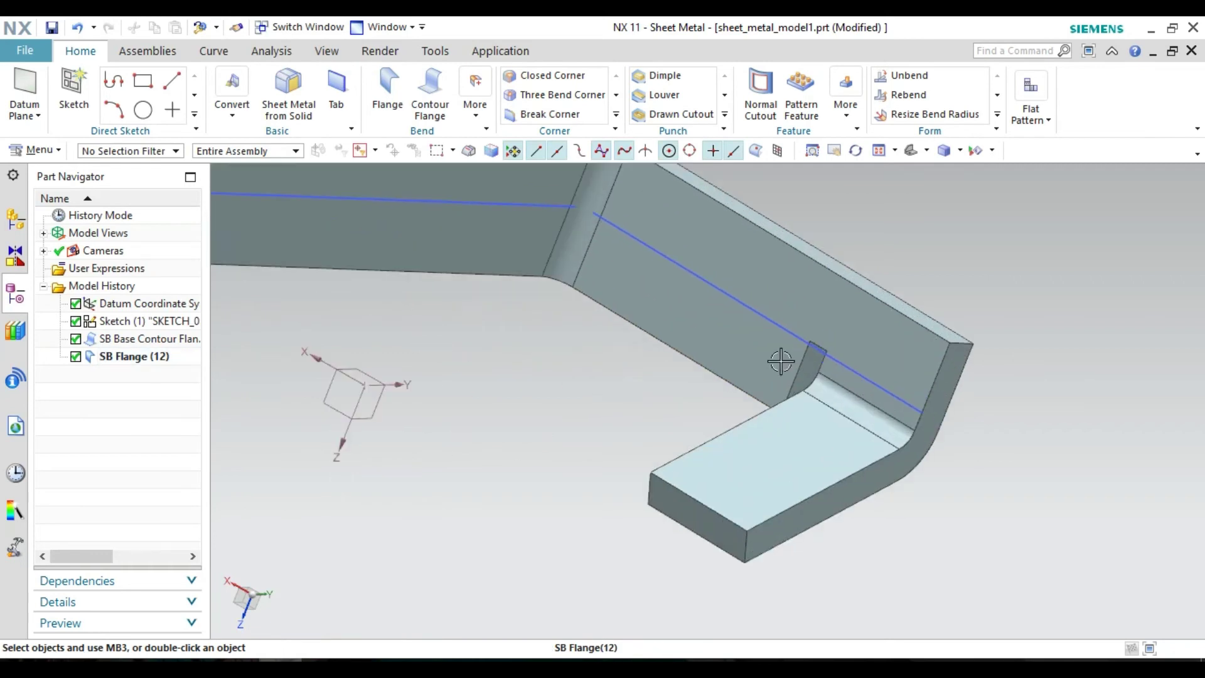
scroll(795, 365, up, 3)
Reopen SB Flange (12) for editing from its Part Navigator context menu.
middle_drag(568, 479, 653, 463)
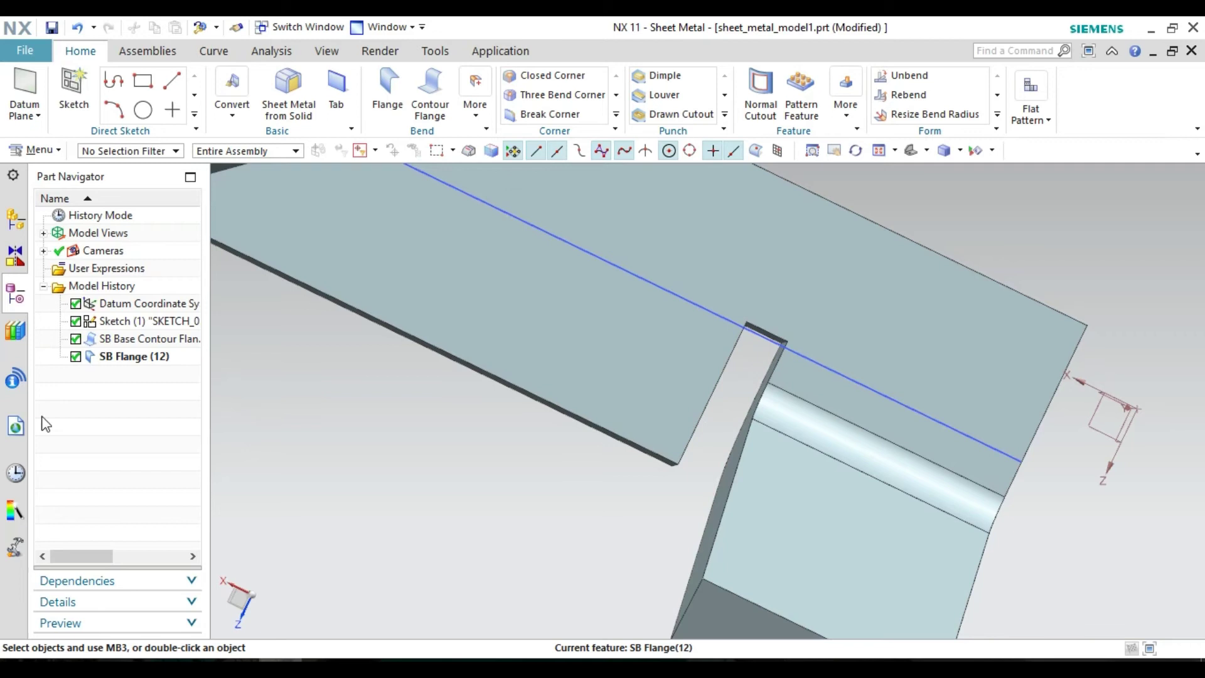
right_click(116, 363)
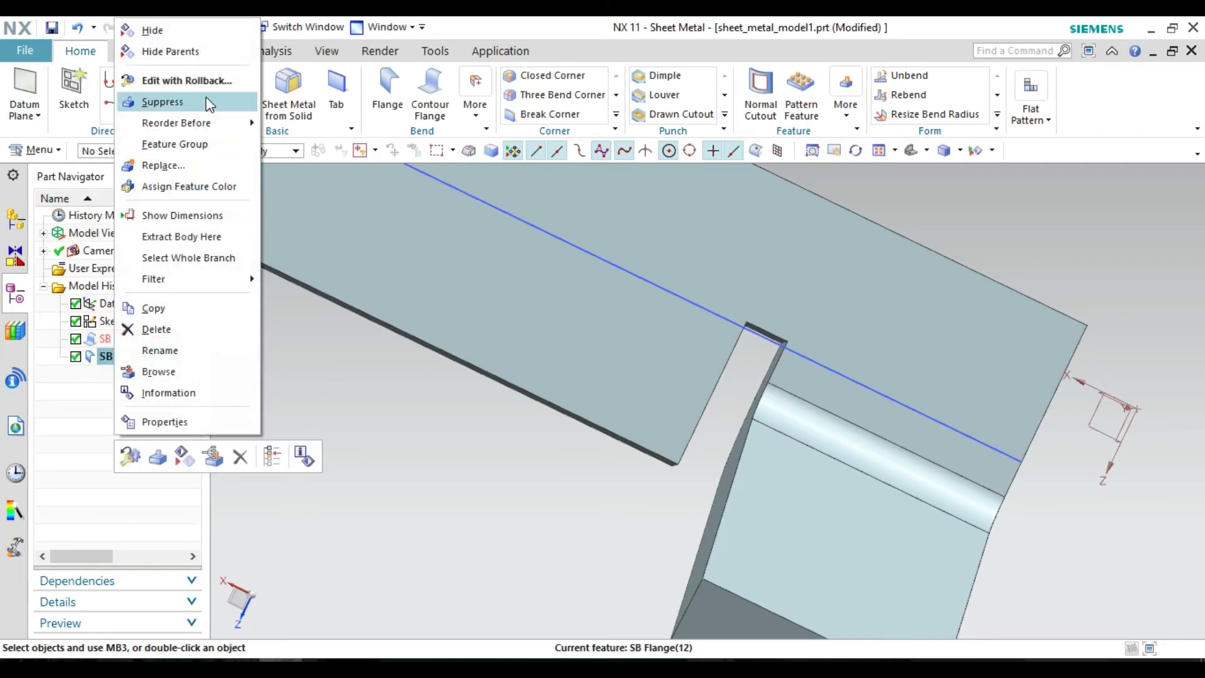
click(214, 79)
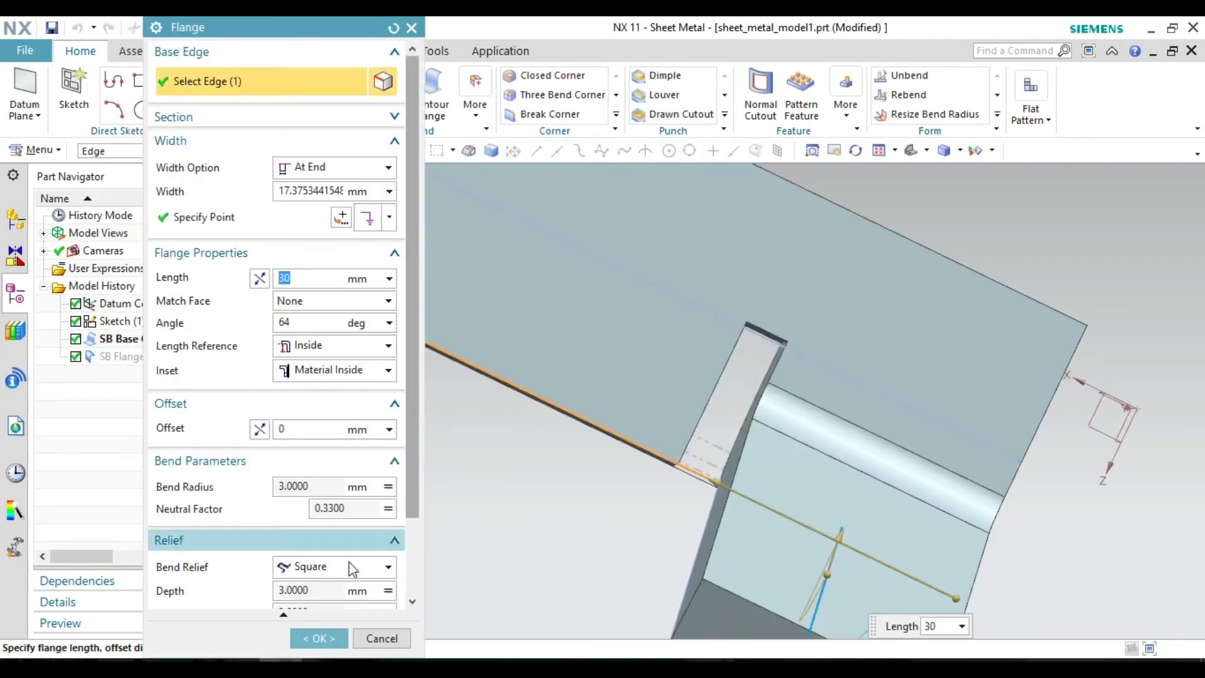
scroll(411, 489, down, 3)
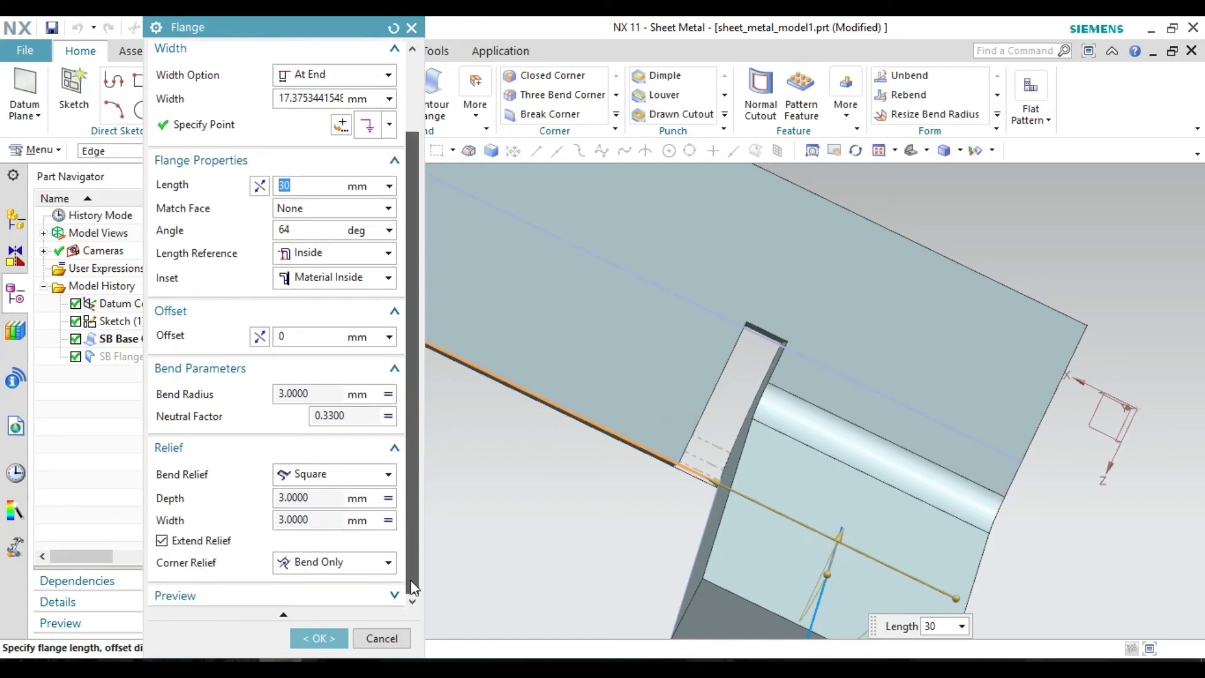
Set the bend relief to Round with 3 mm depth and 3 mm width.
click(383, 476)
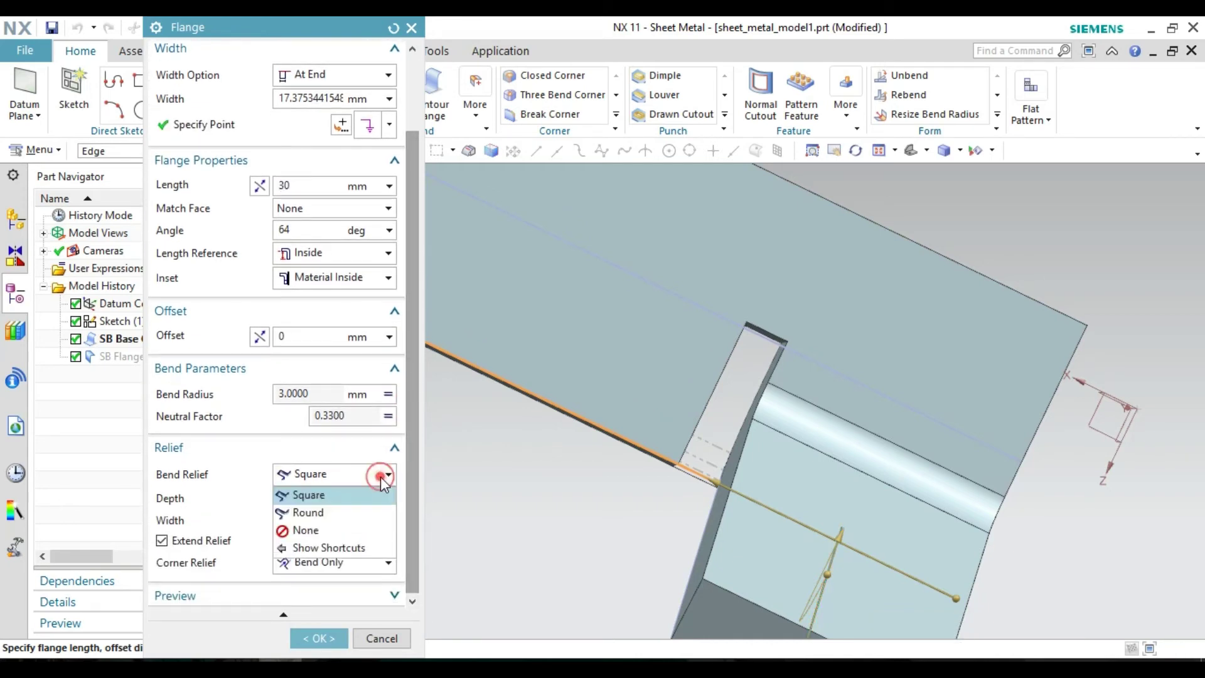
click(352, 511)
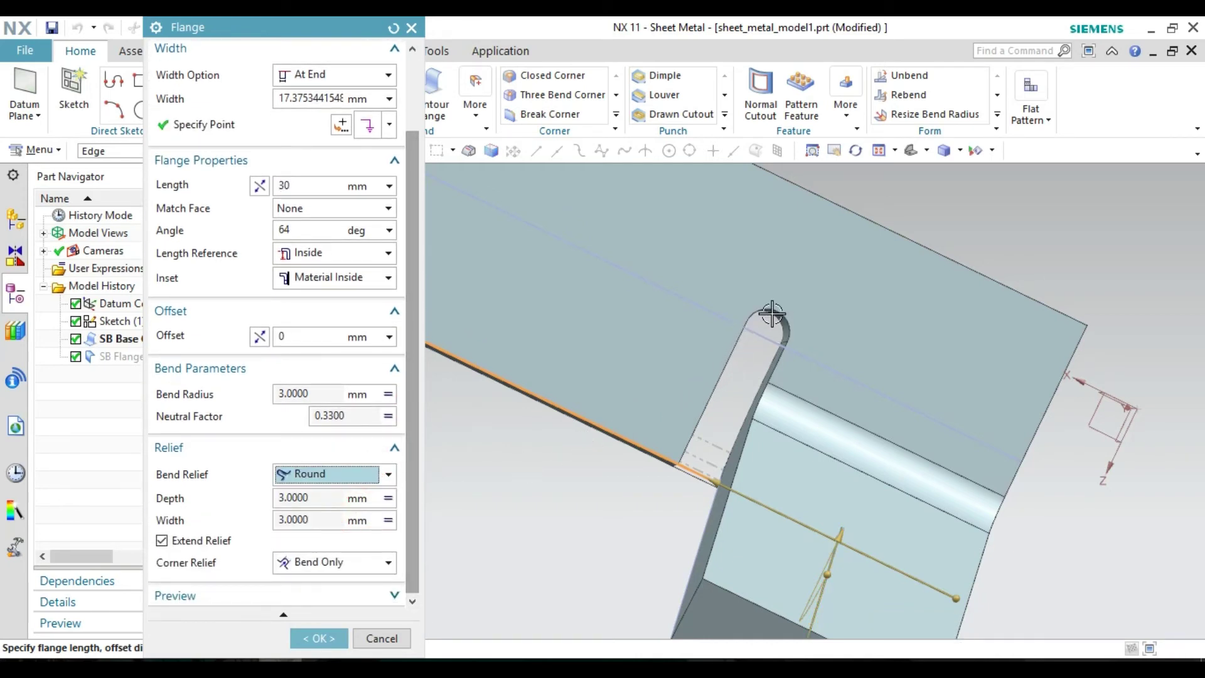
click(389, 473)
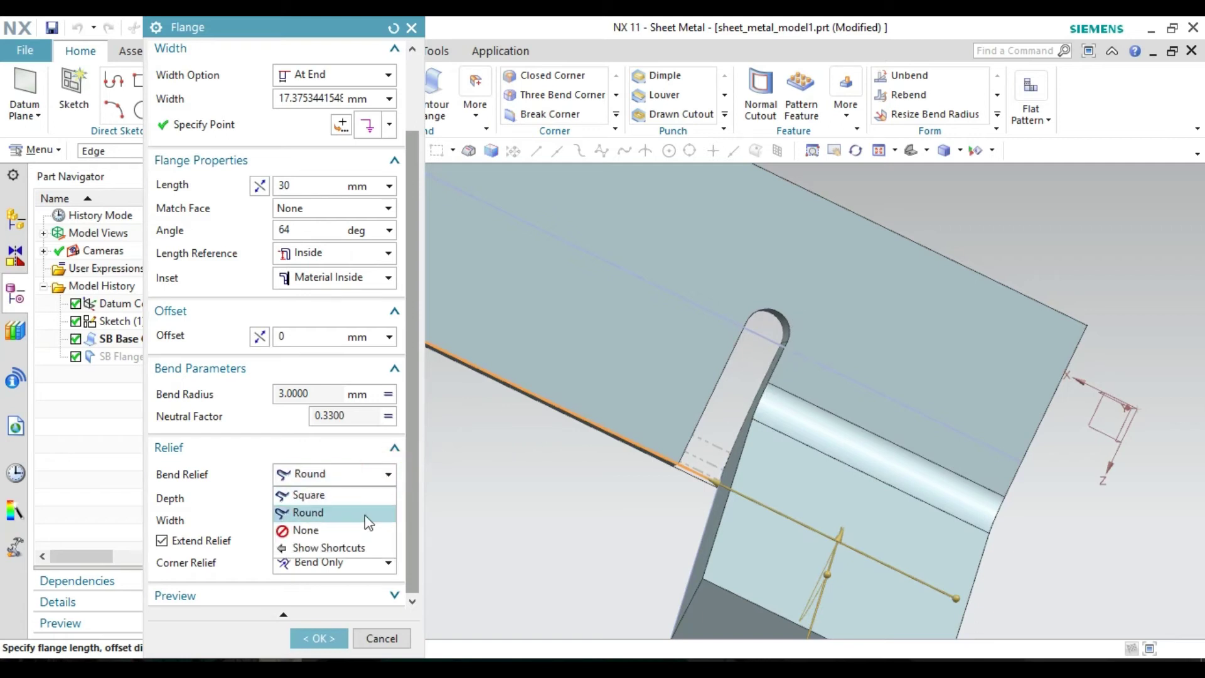
click(363, 534)
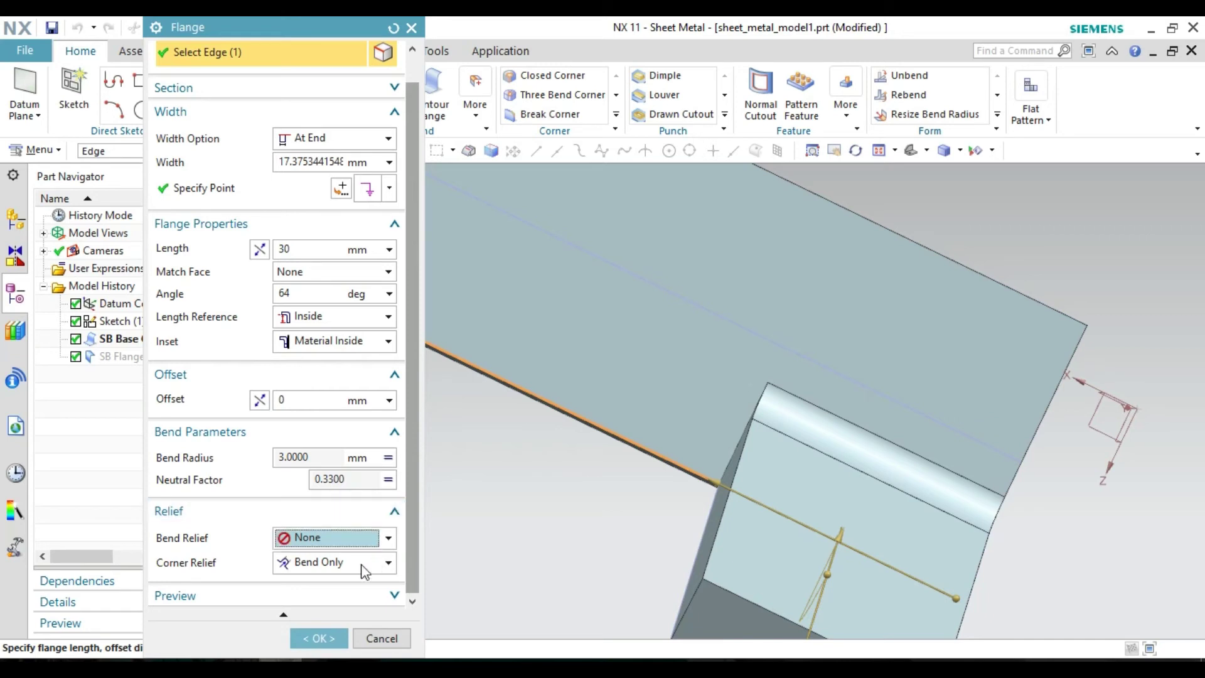
click(389, 538)
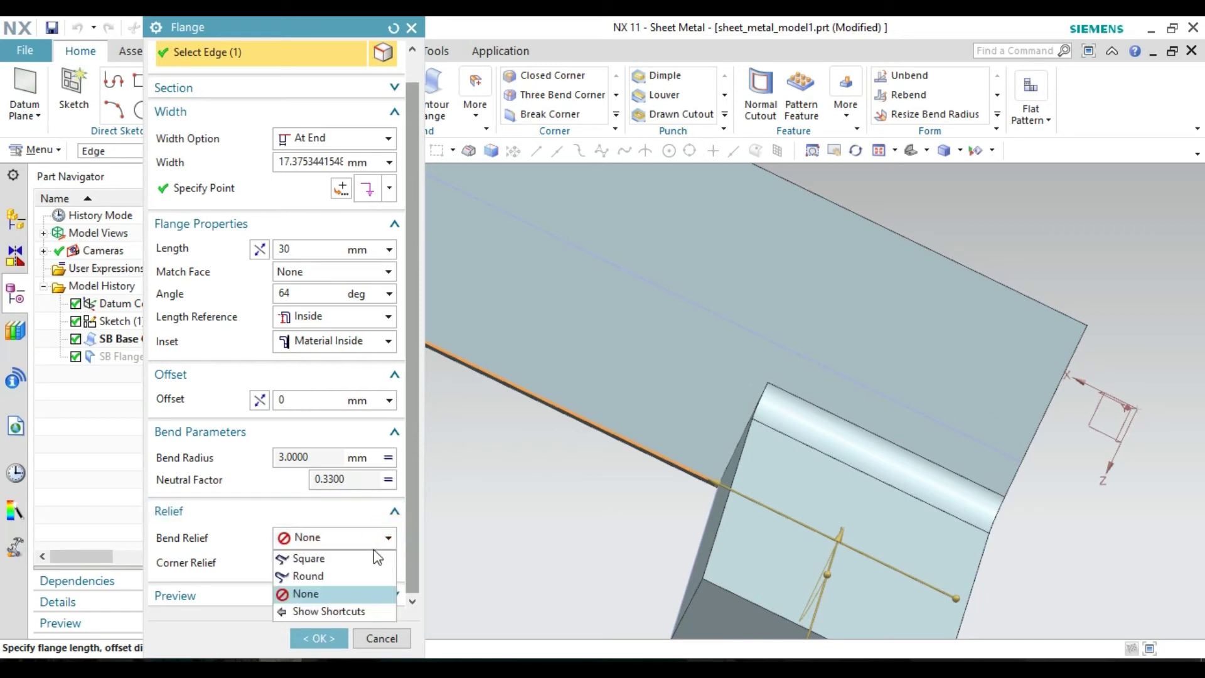
click(352, 571)
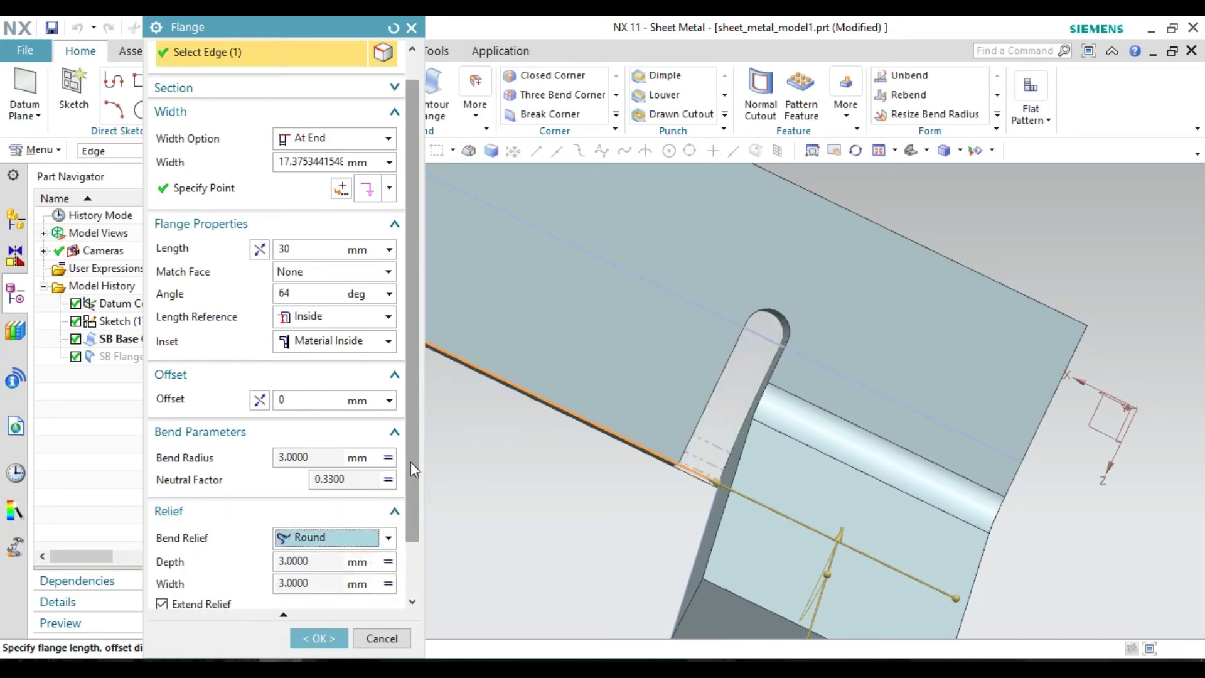
drag(411, 462, 412, 535)
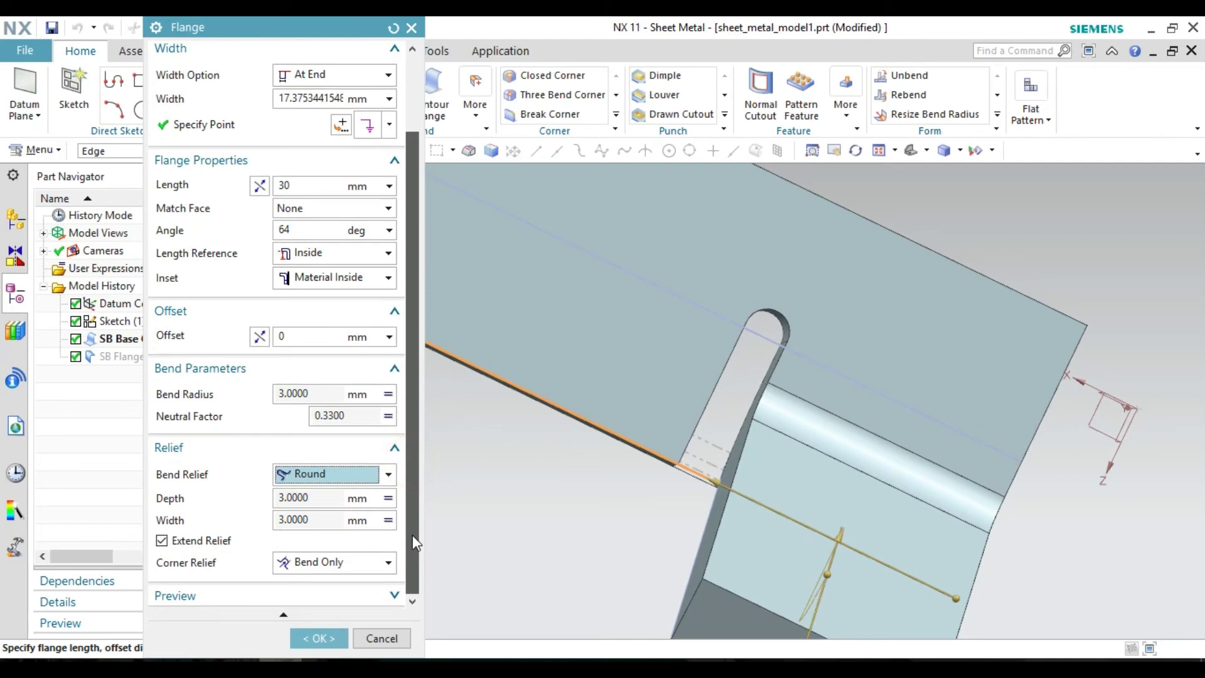
click(327, 498)
click(319, 520)
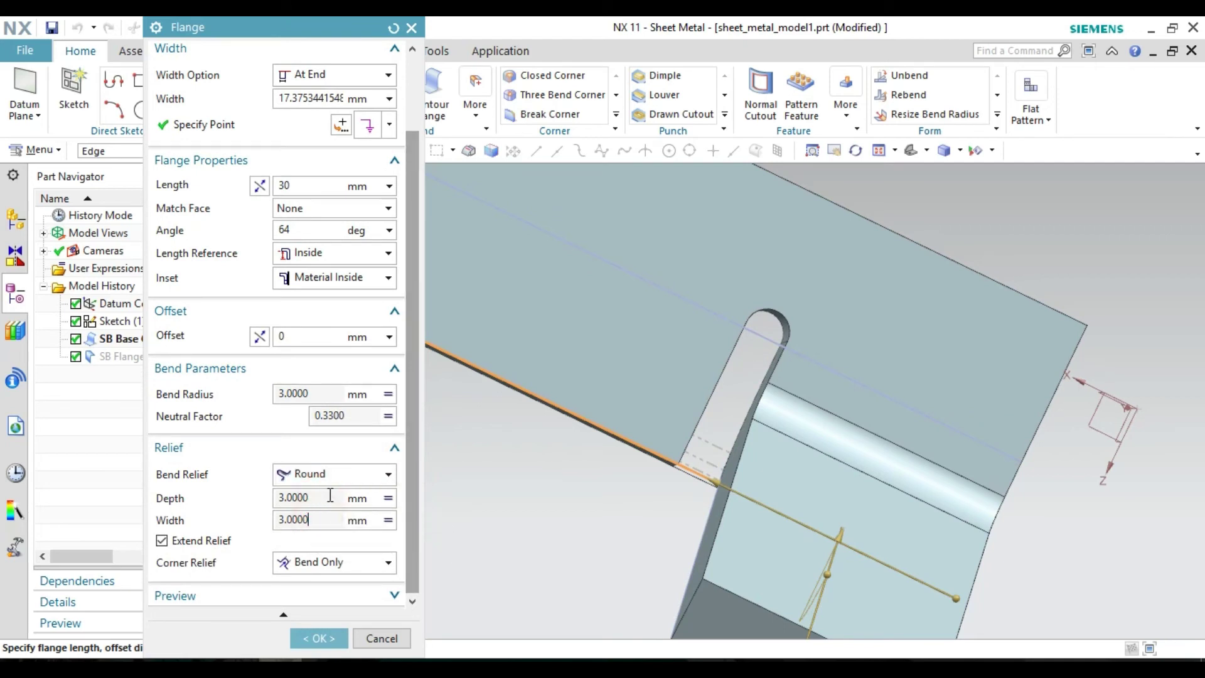
drag(407, 459, 414, 482)
Set the corner relief to Bend/Face Chain and apply the edited flange.
click(367, 478)
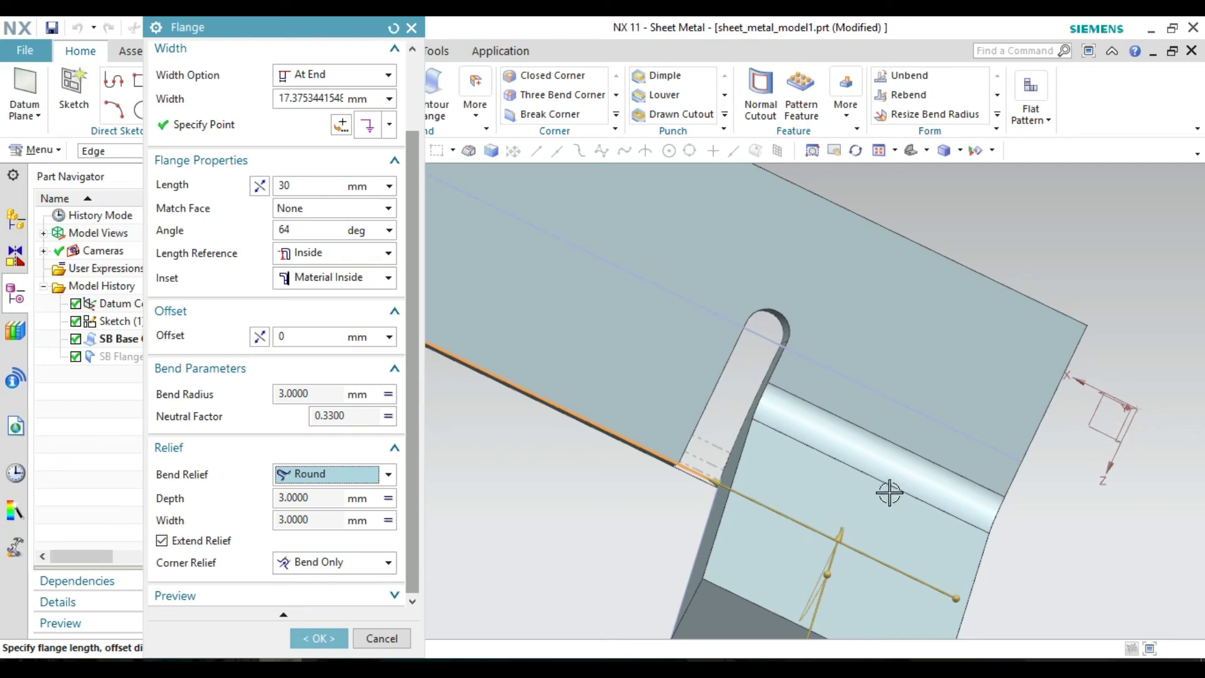
click(377, 568)
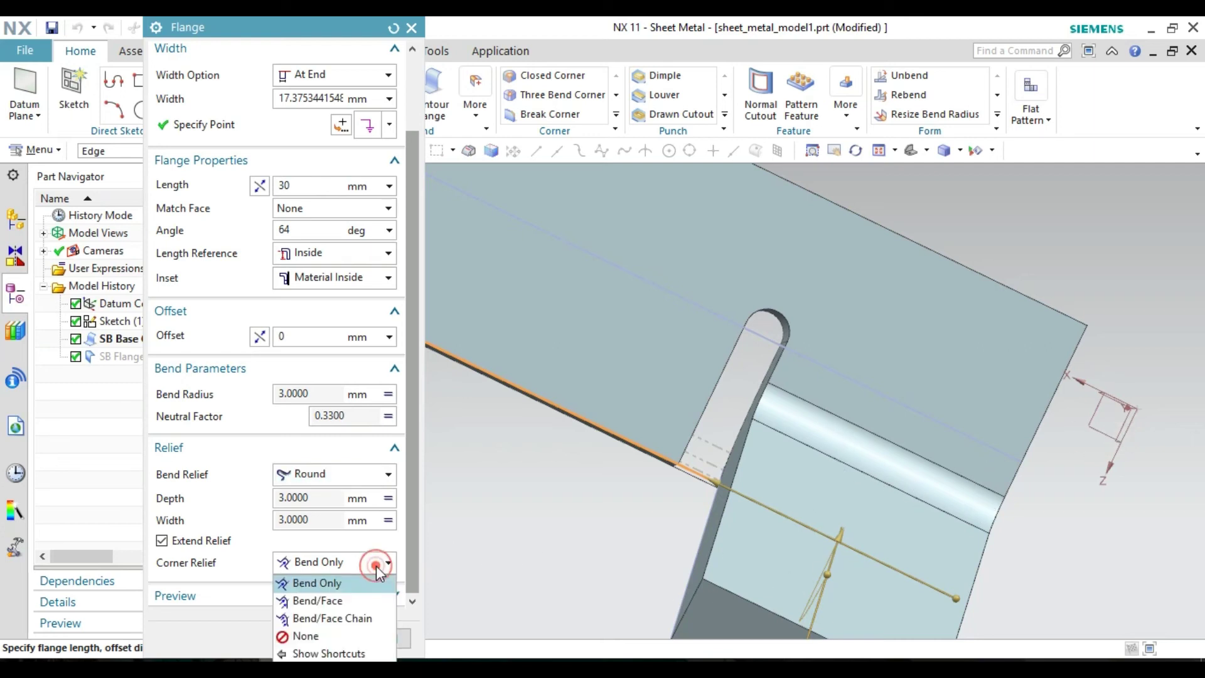
click(361, 596)
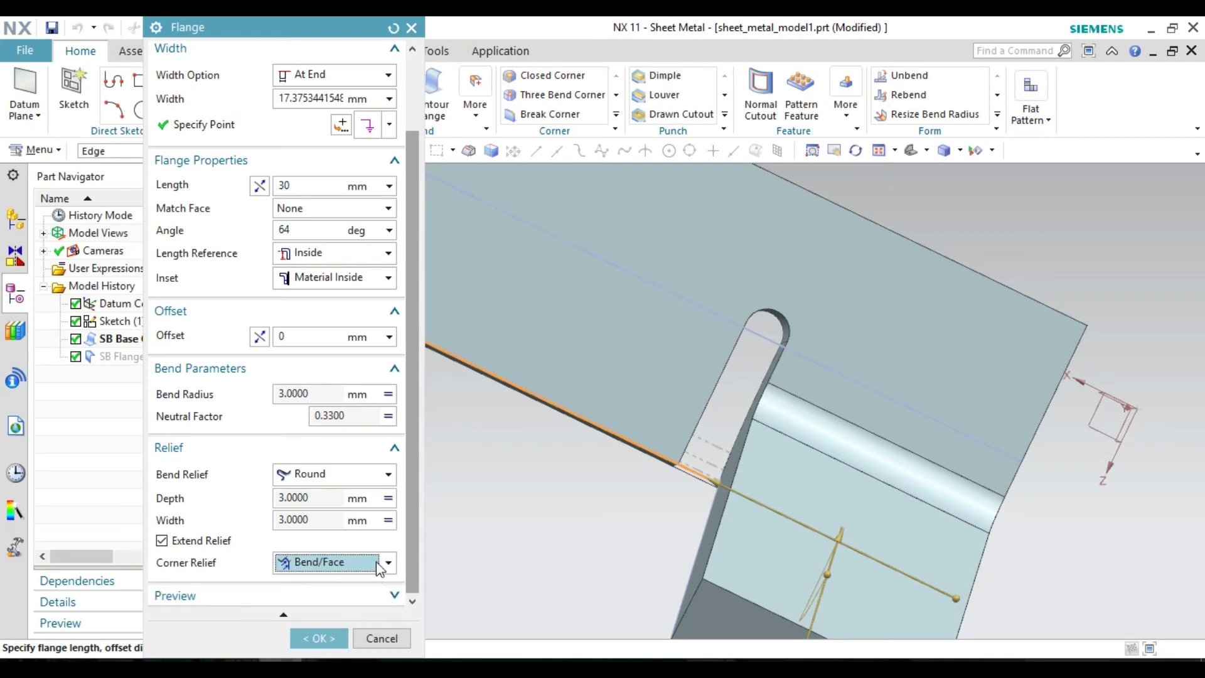
click(389, 563)
click(362, 615)
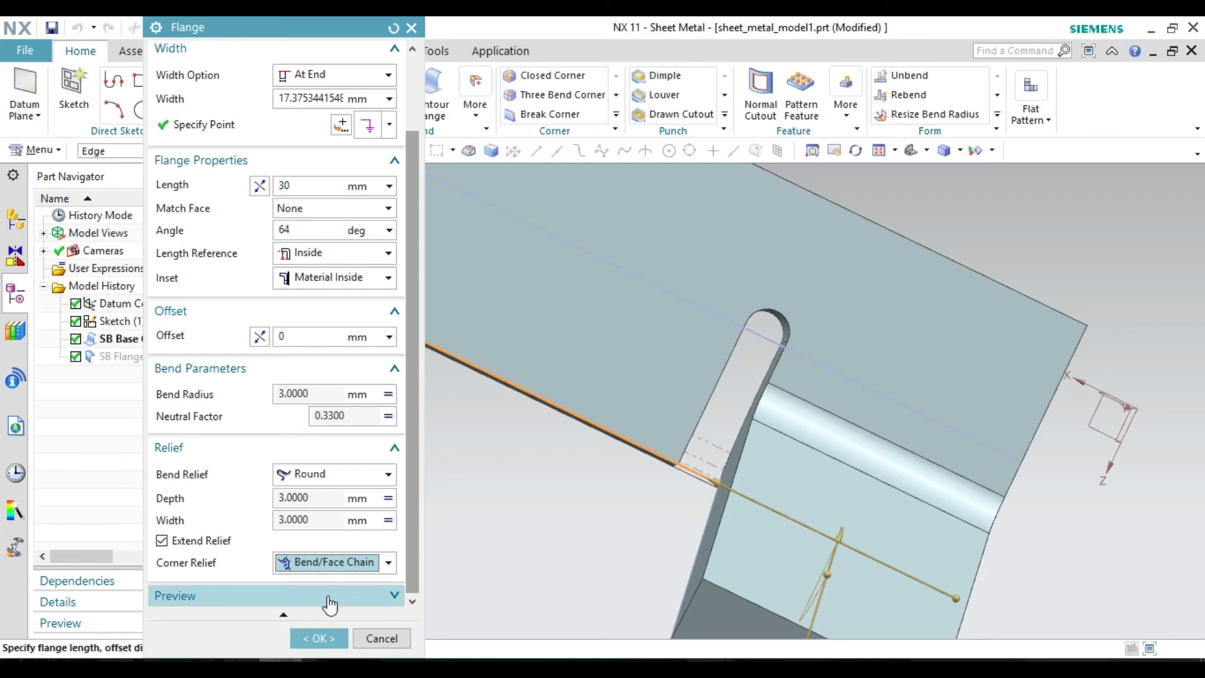
click(327, 637)
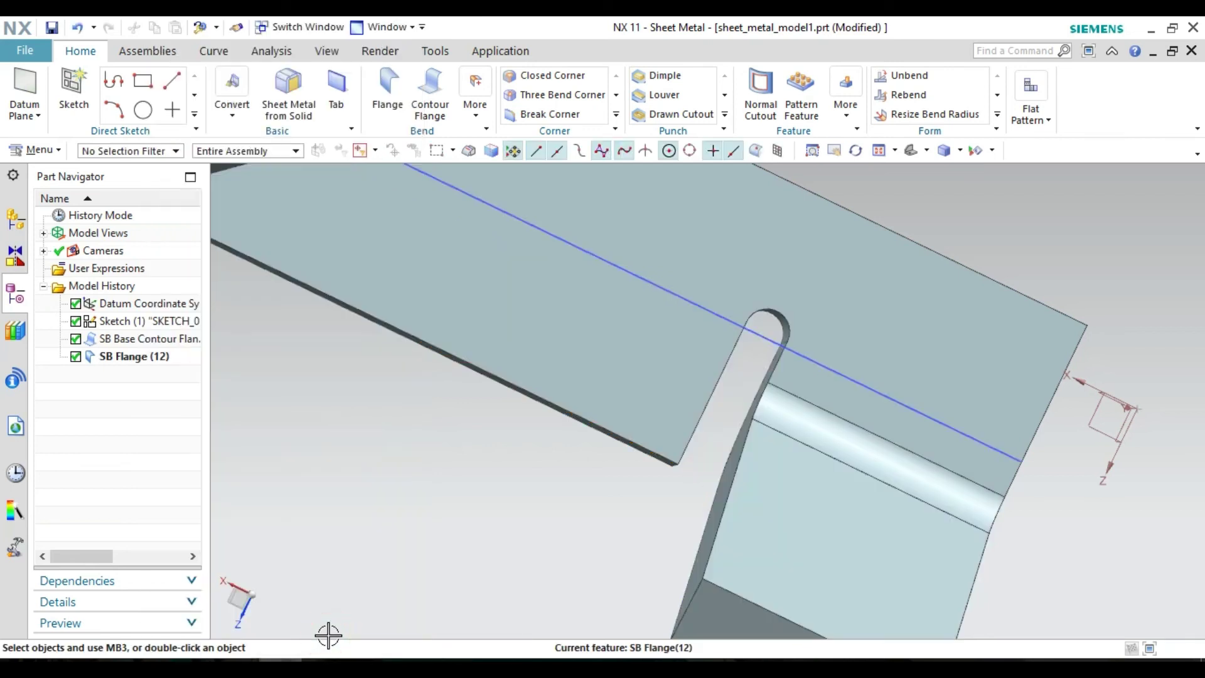
scroll(549, 556, down, 2)
scroll(548, 557, up, 4)
scroll(549, 557, up, 2)
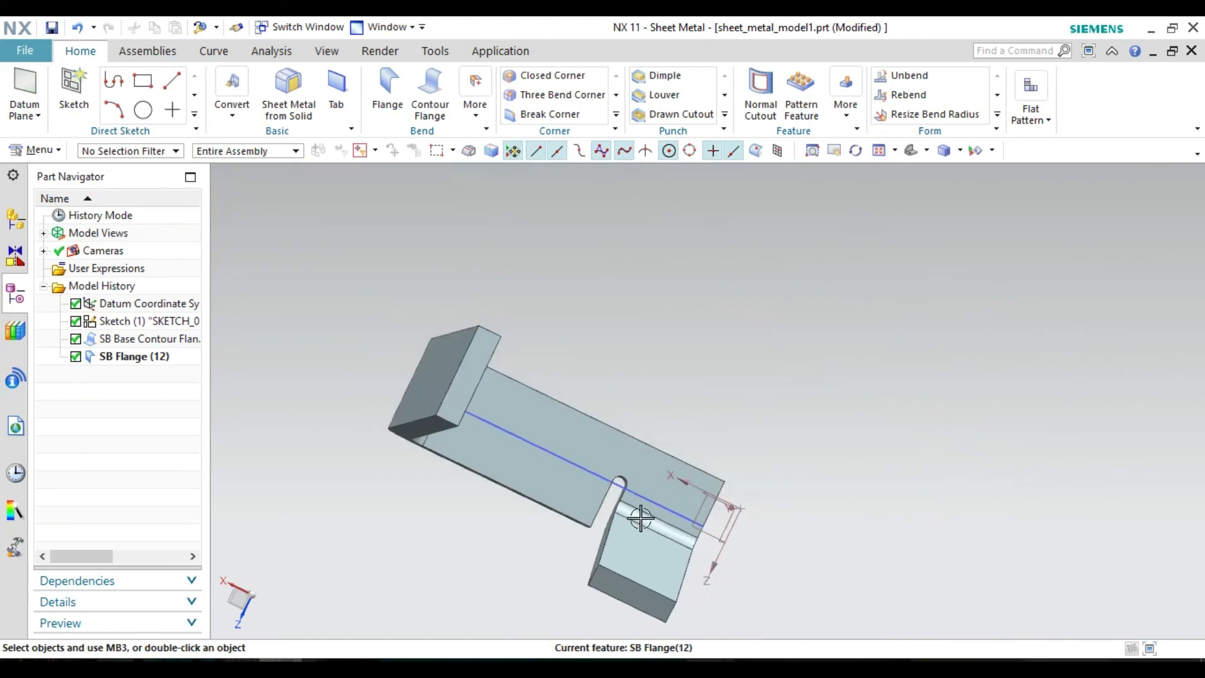
mouse_move(879, 492)
middle_down()
mouse_move(782, 449)
mouse_move(820, 510)
middle_up()
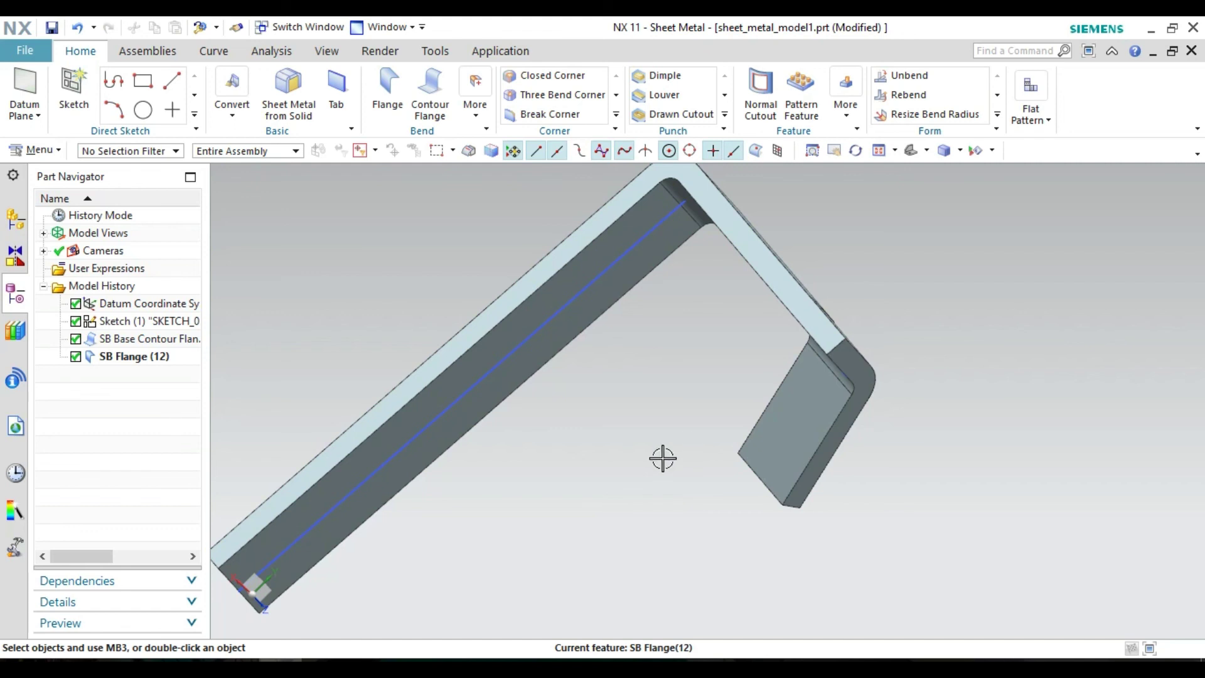
scroll(659, 460, up, 2)
scroll(653, 460, down, 3)
middle_drag(400, 367, 425, 342)
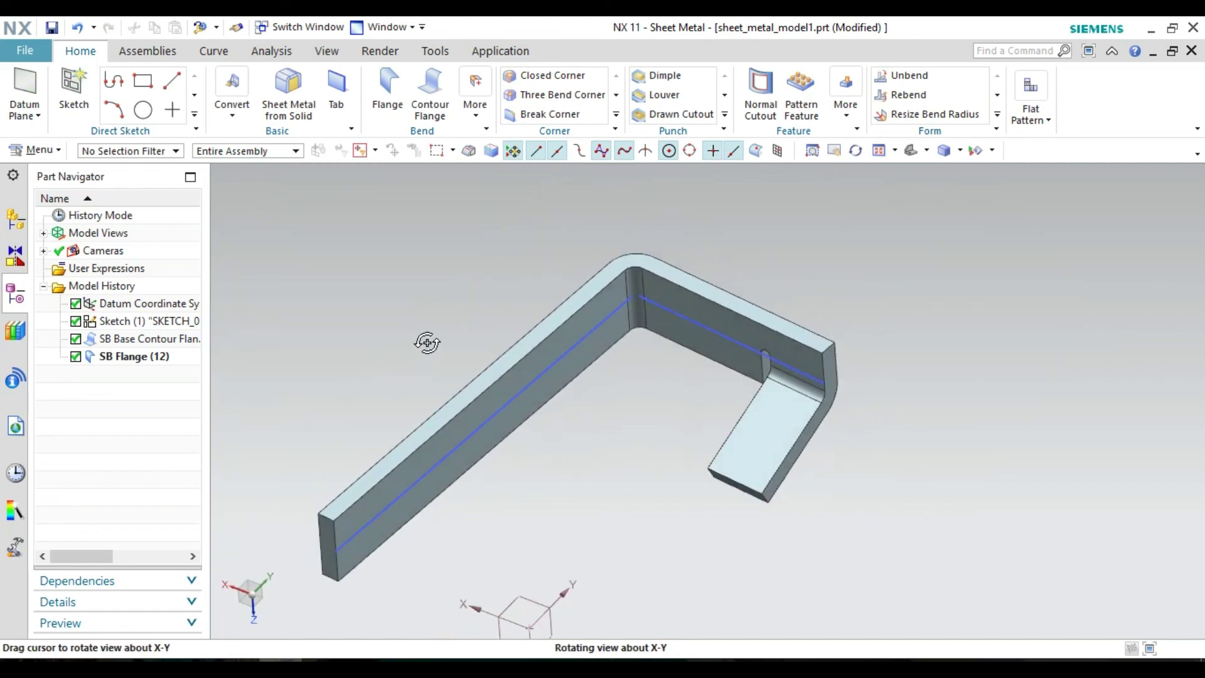